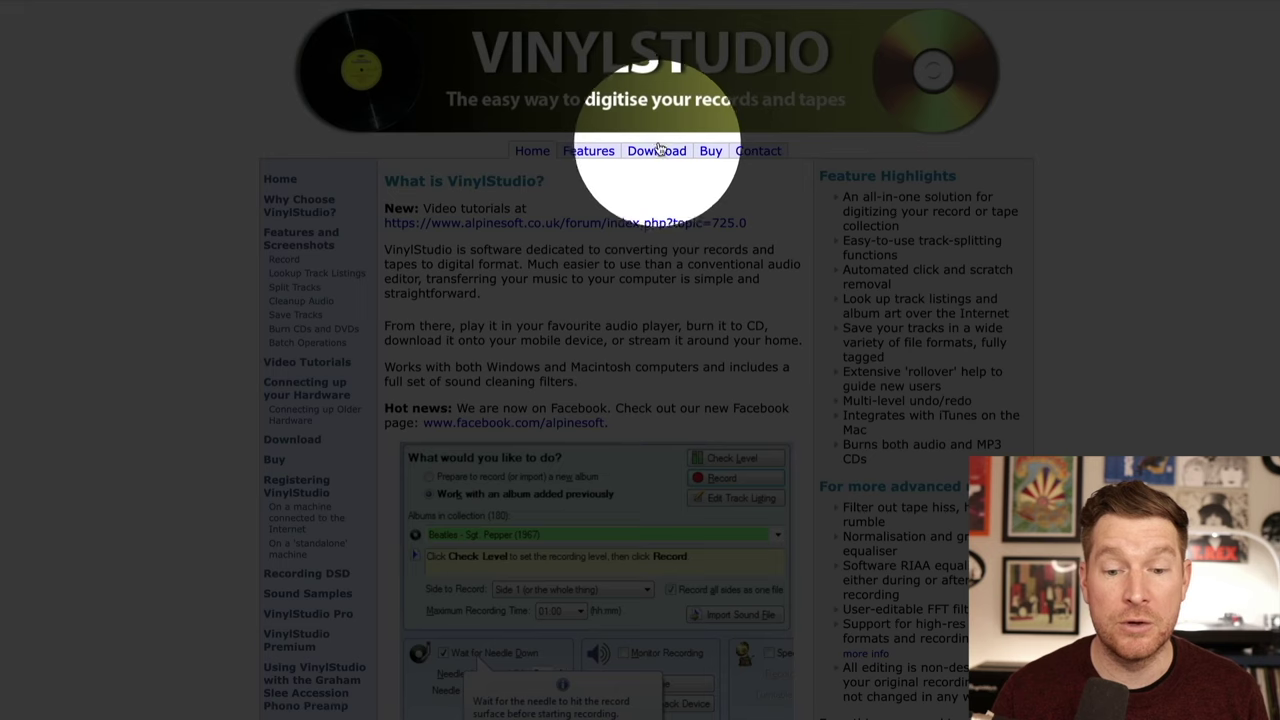
Go to the VinylStudio download page on the Alpinesoft website
click(656, 171)
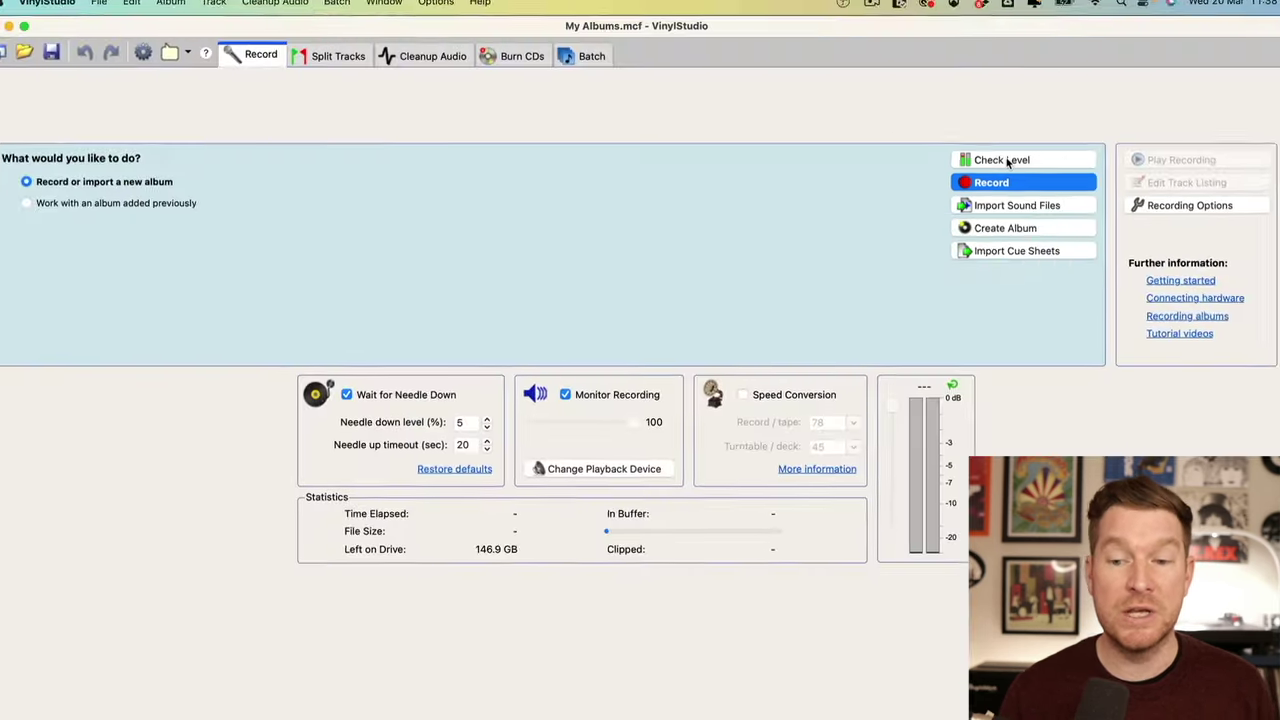
Select SSL 2+ as the input device on the Check Level screen
click(1010, 168)
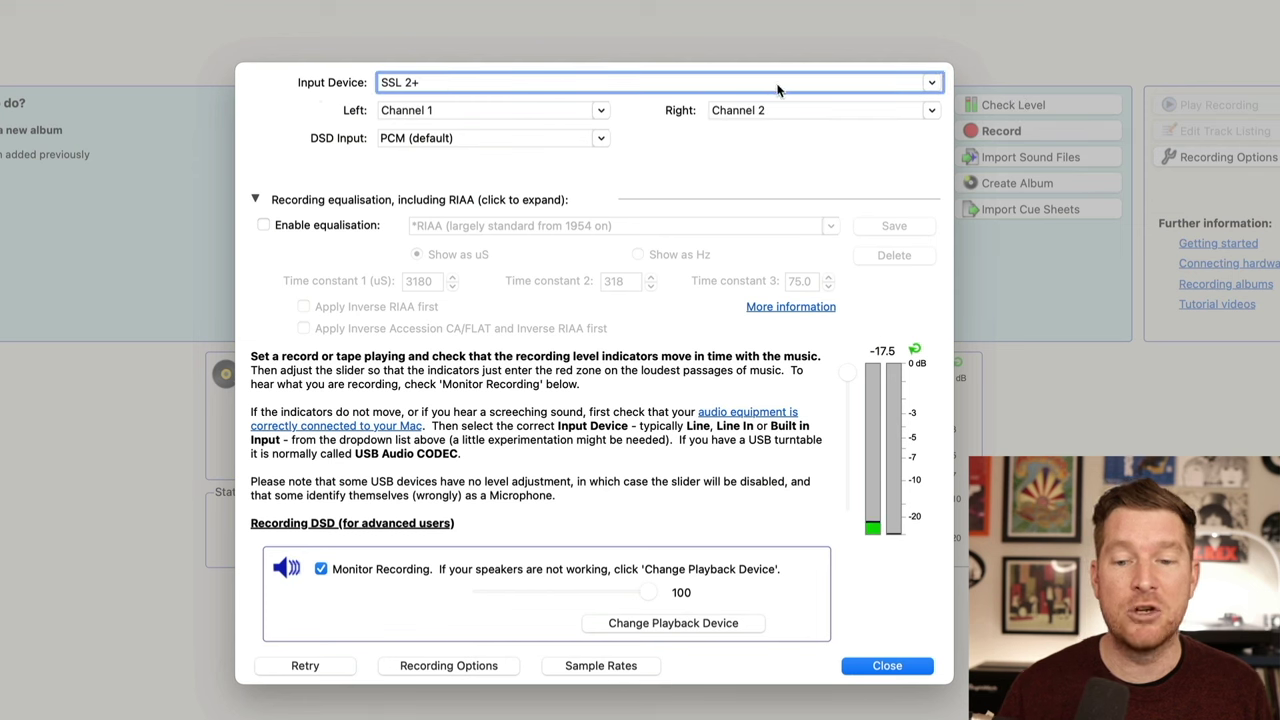
click(926, 88)
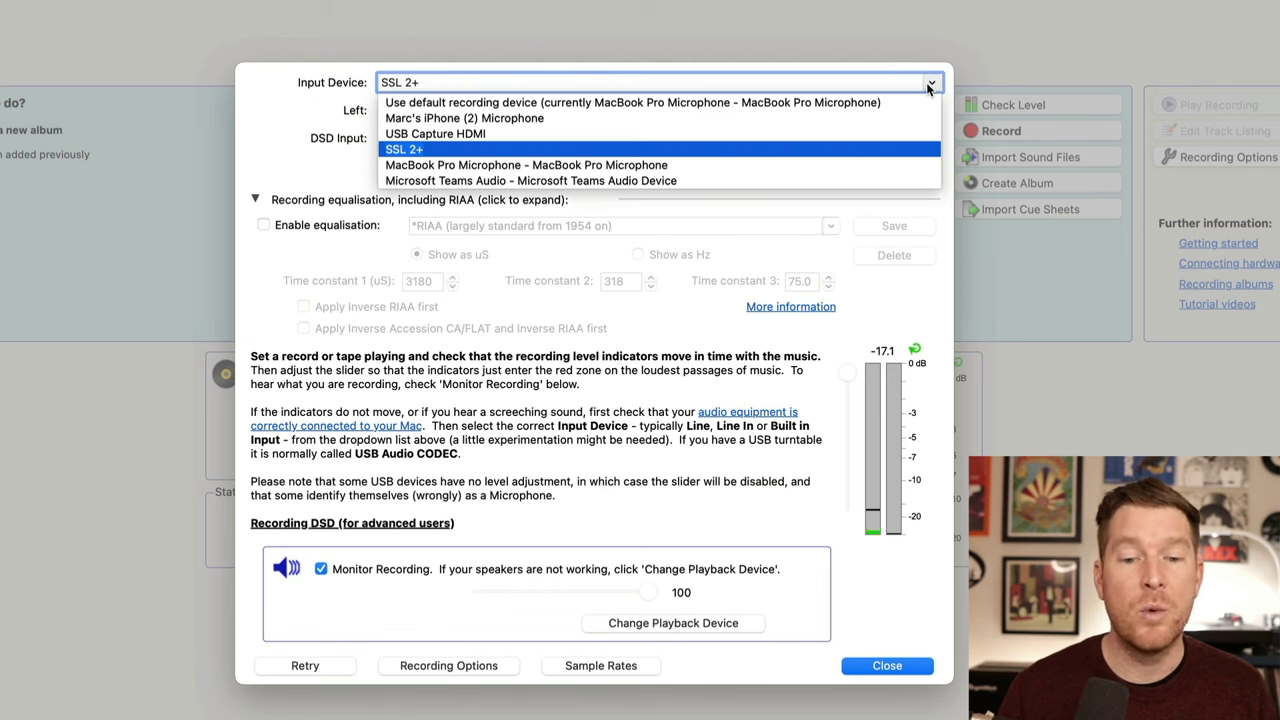
click(453, 152)
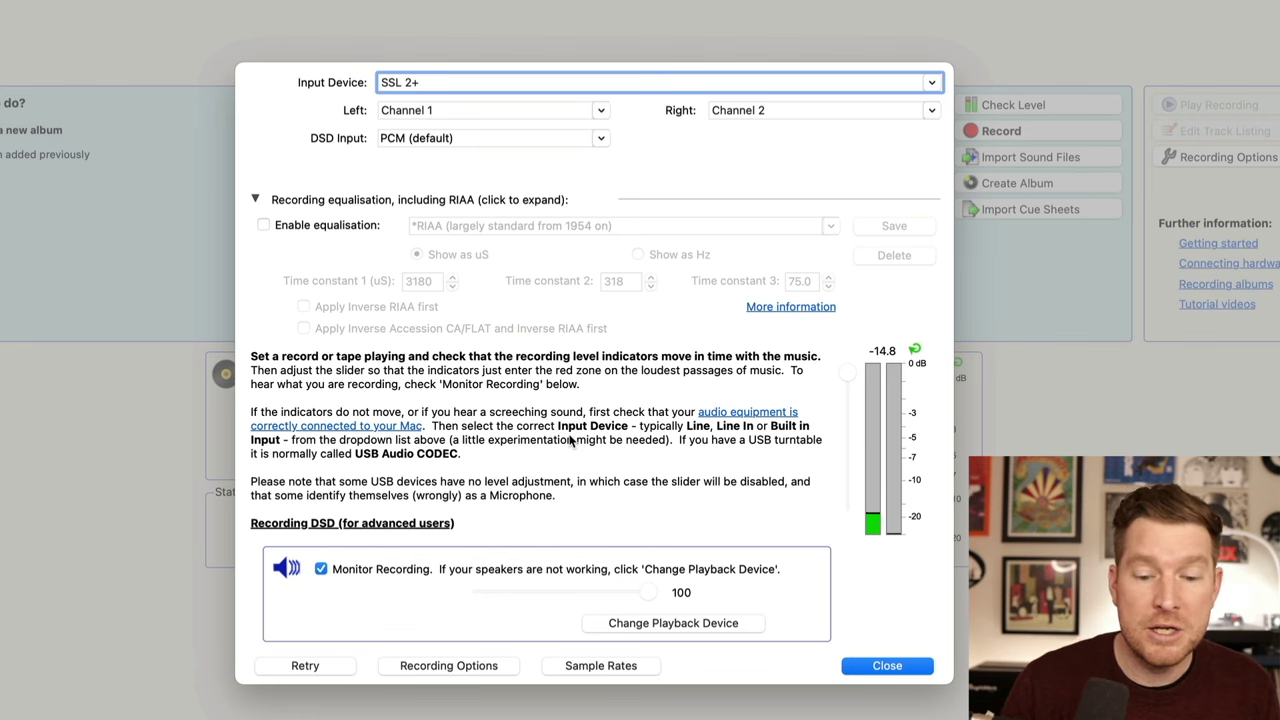
click(423, 668)
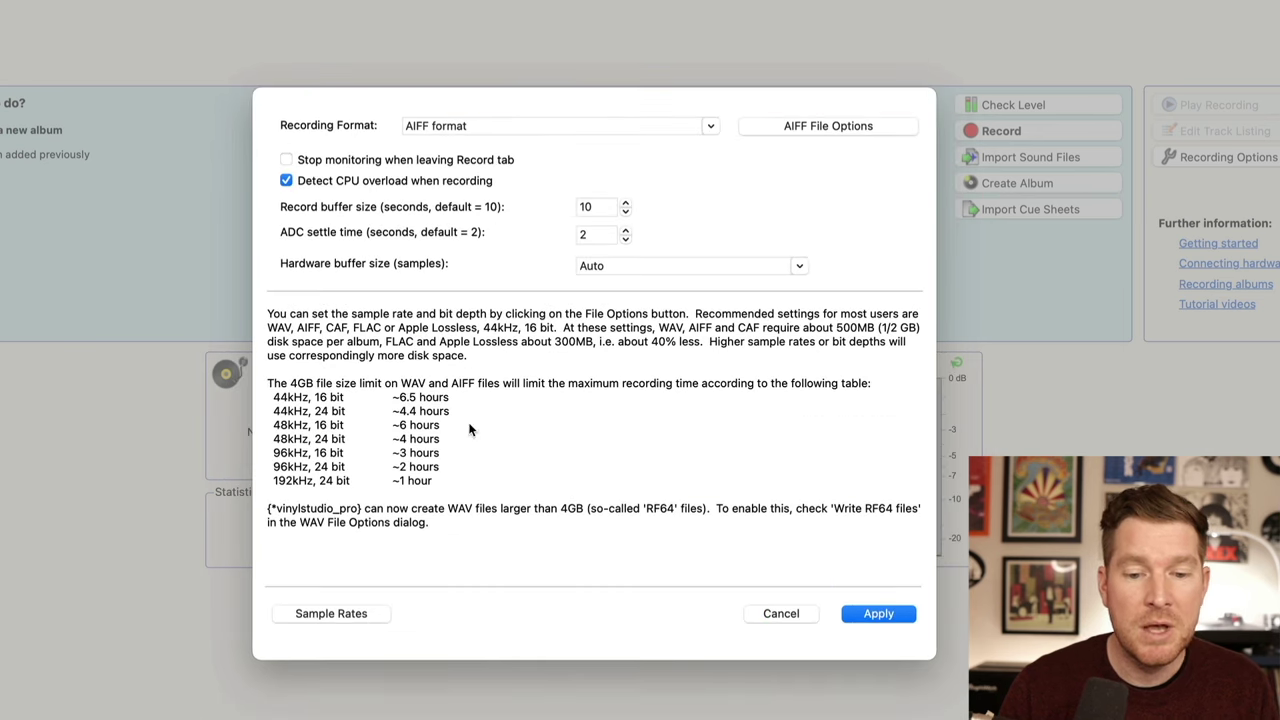
click(710, 127)
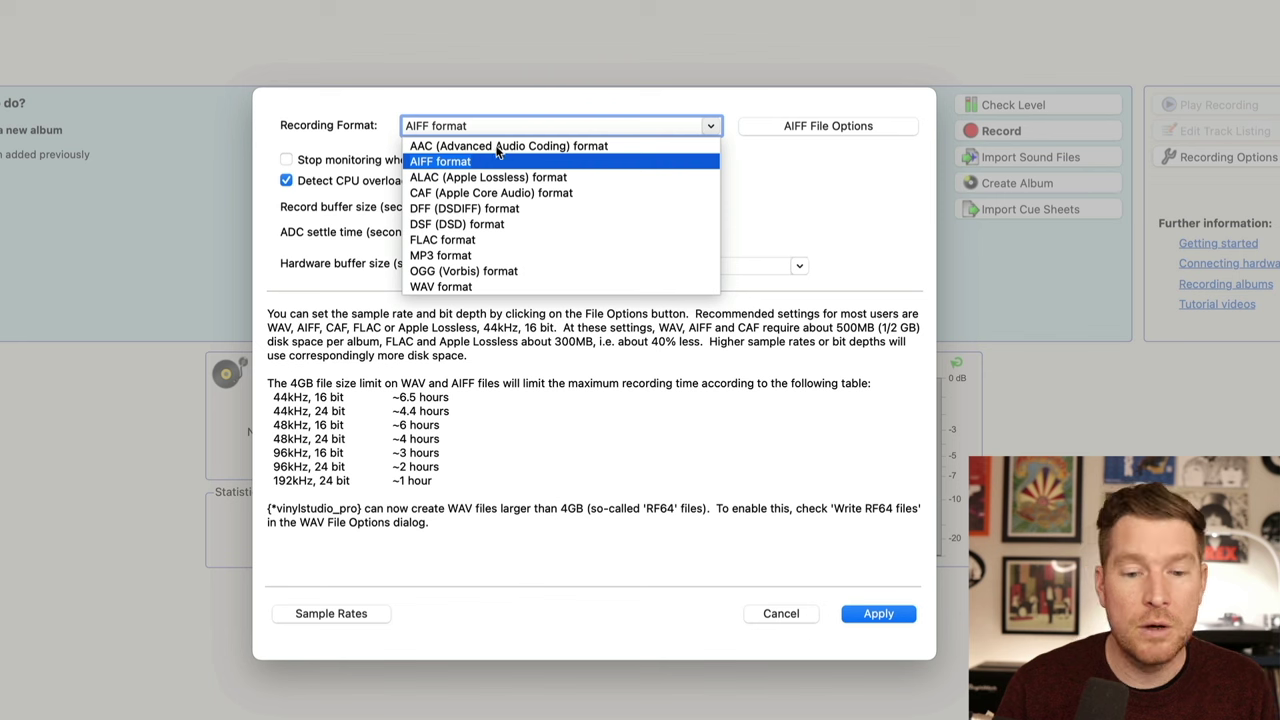
click(428, 167)
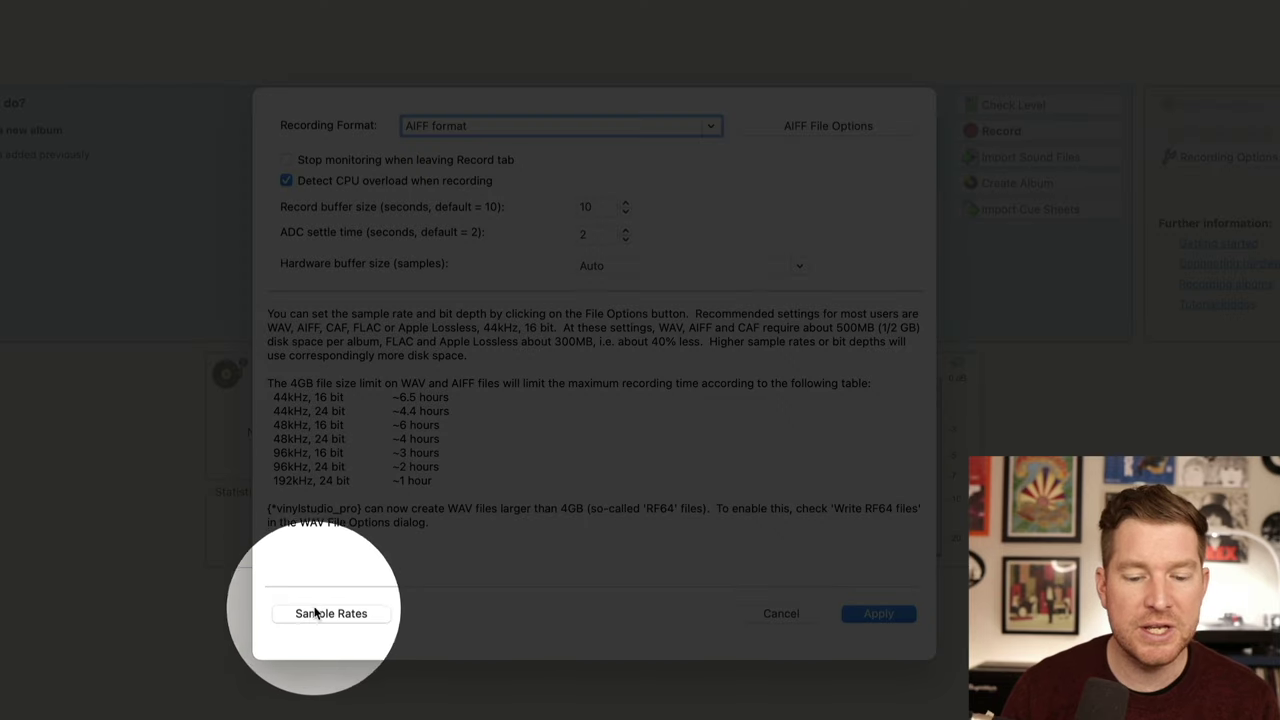
click(315, 614)
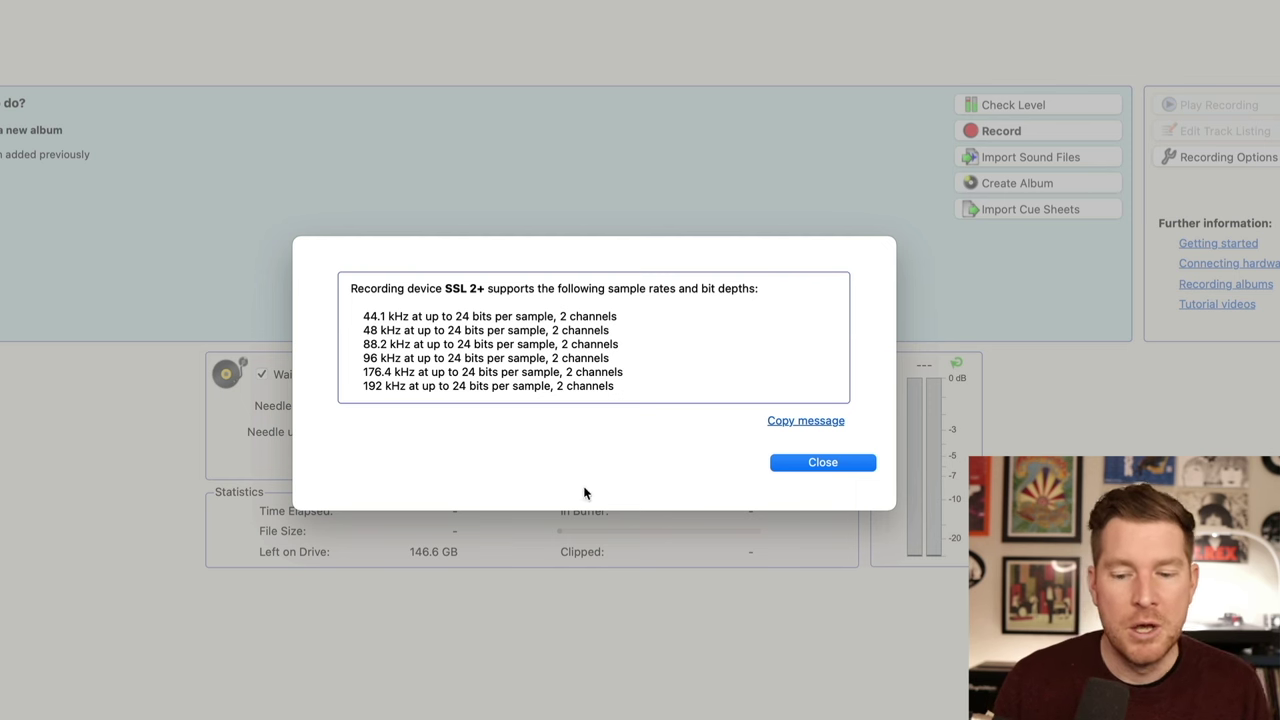
click(855, 463)
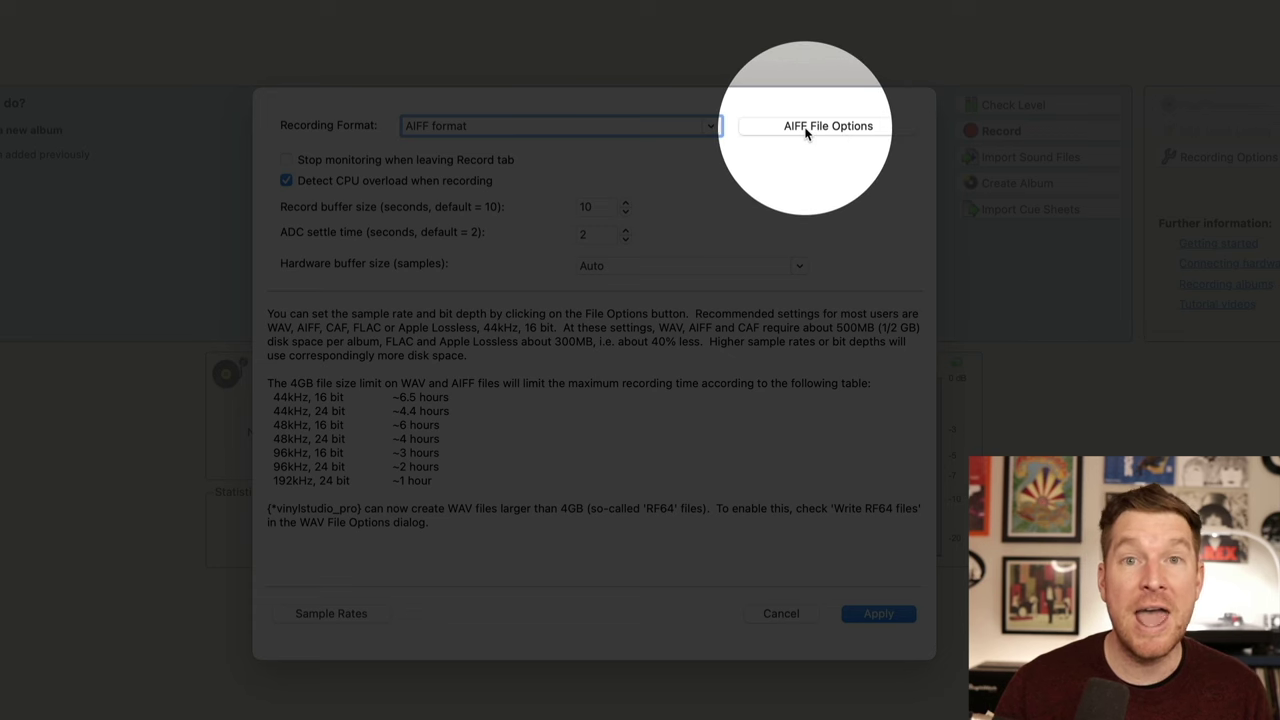
Set the AIFF file options to 96 kHz sample rate with 24 bits per sample
click(806, 134)
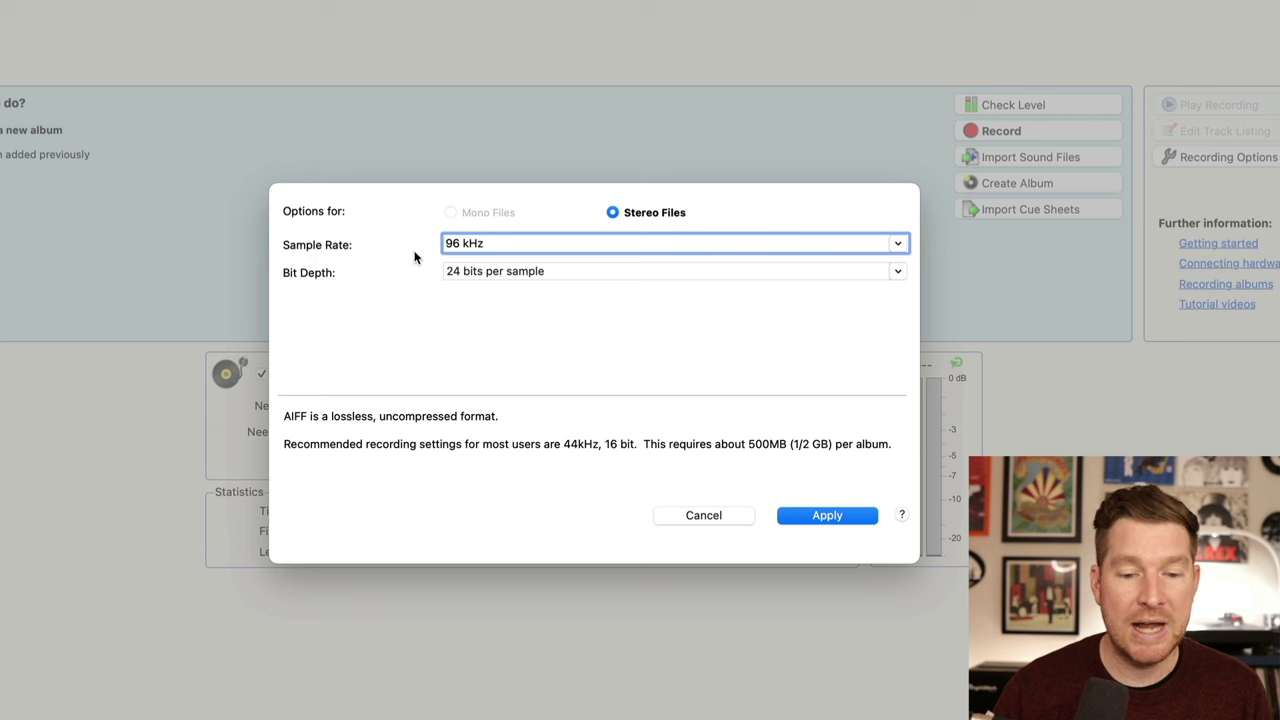
click(898, 245)
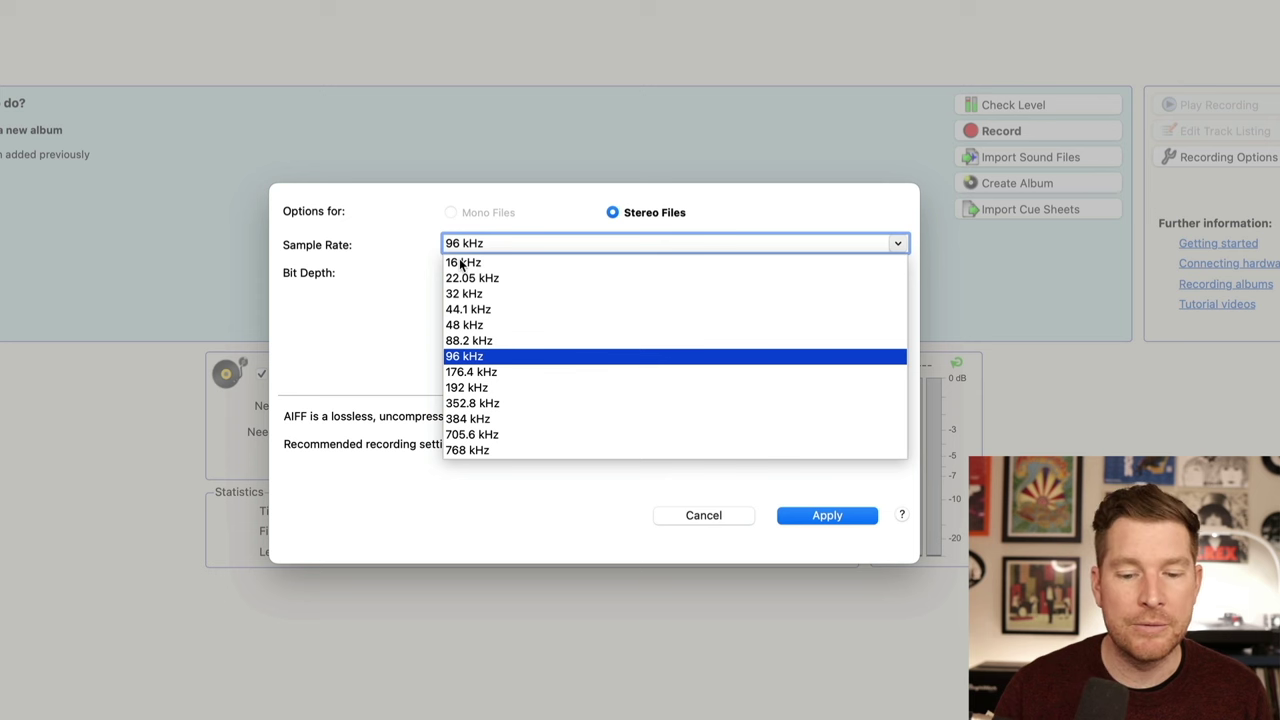
click(456, 357)
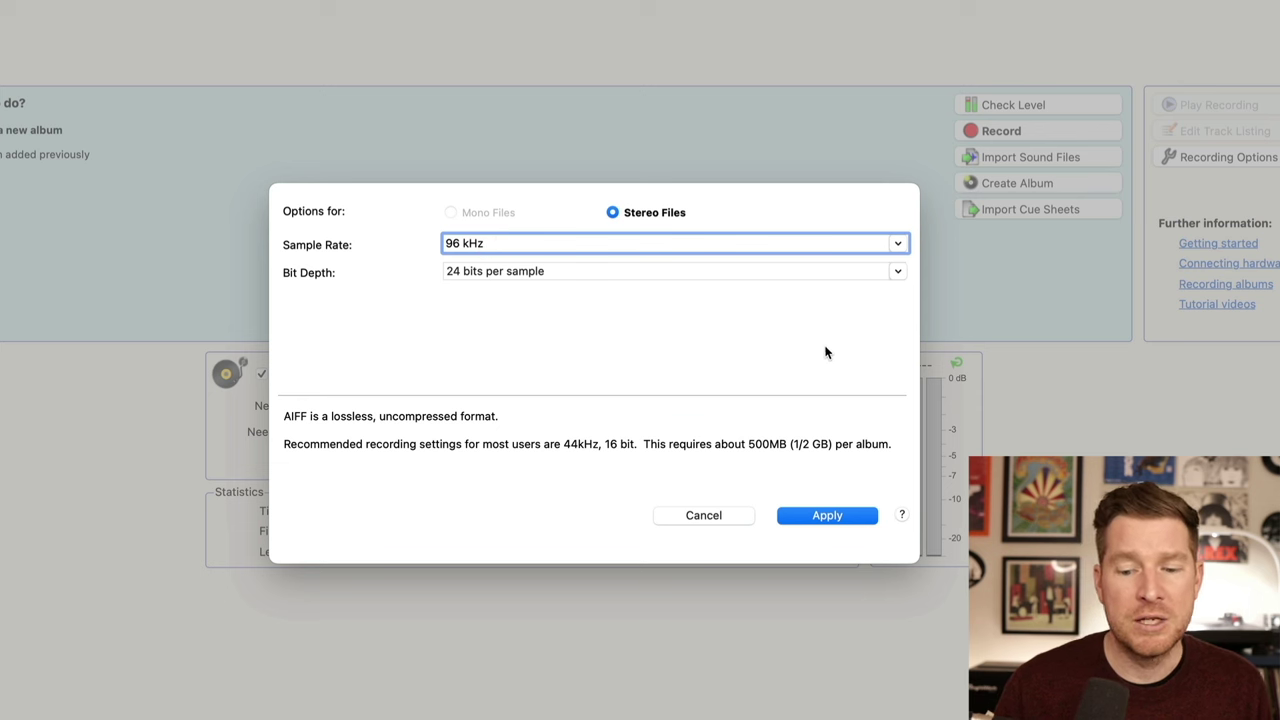
click(818, 515)
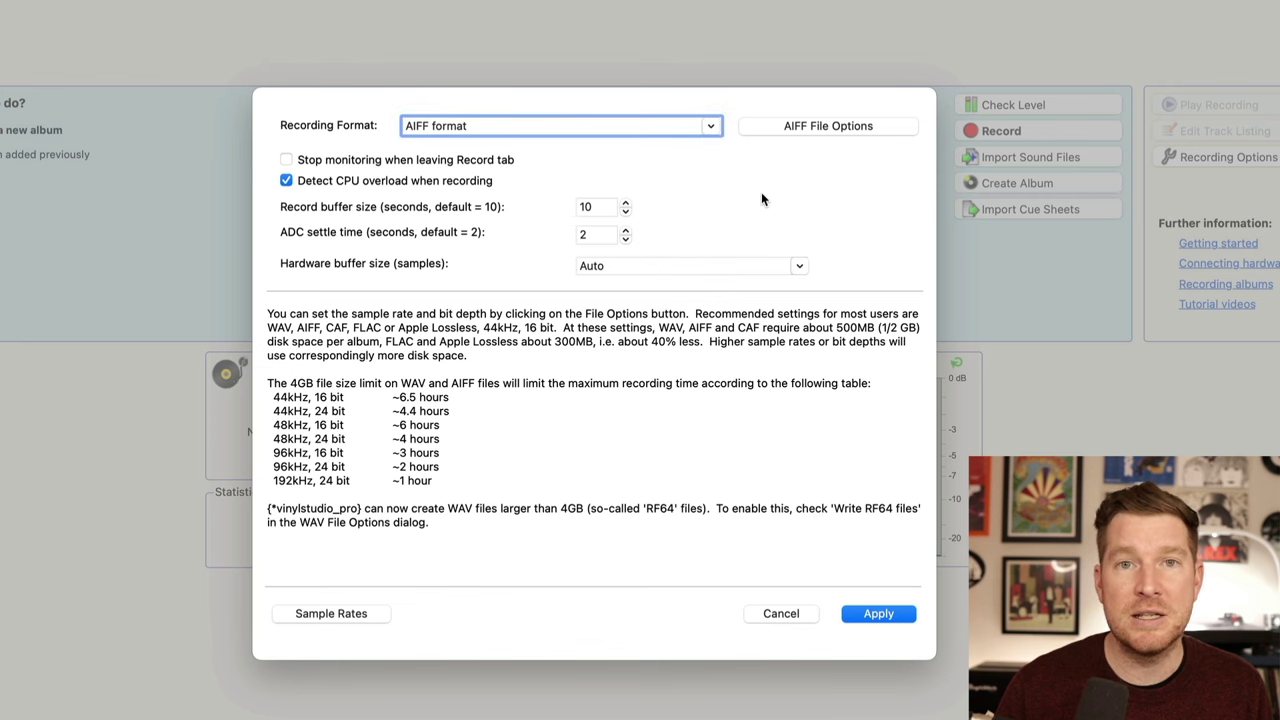
Apply the recording options, then set SSL 2+ as the playback device and test it
click(877, 614)
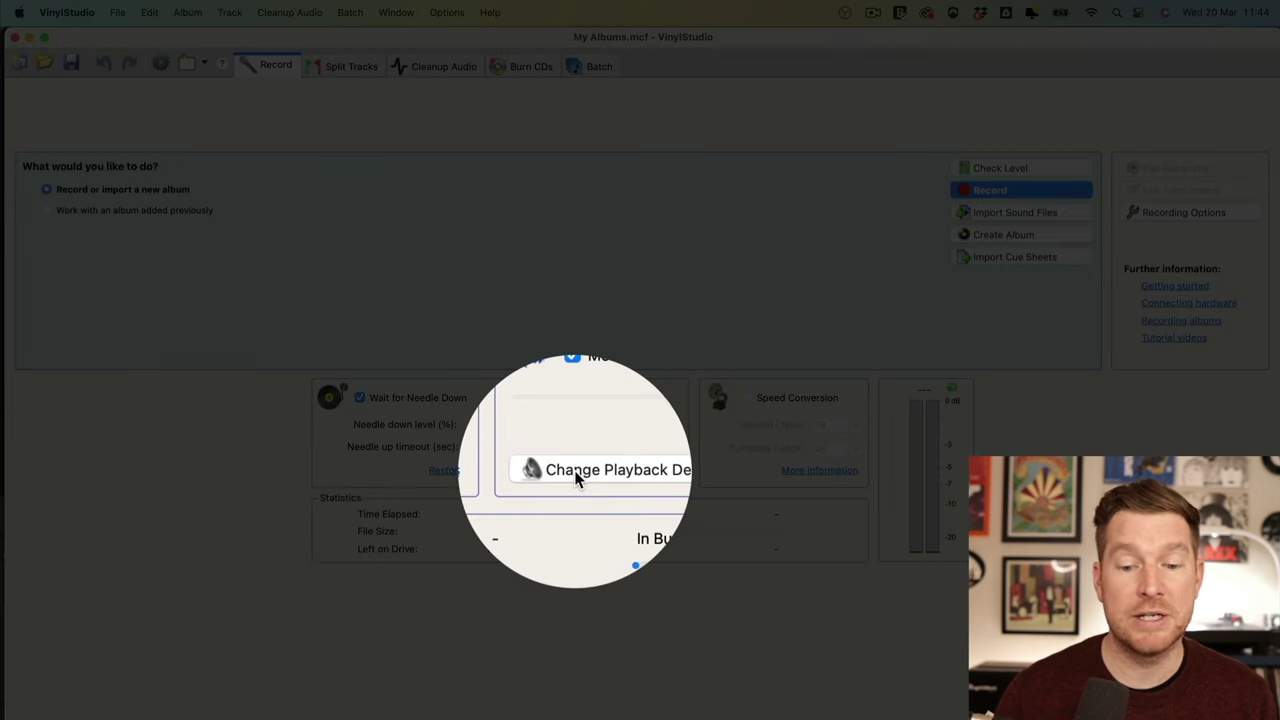
click(576, 478)
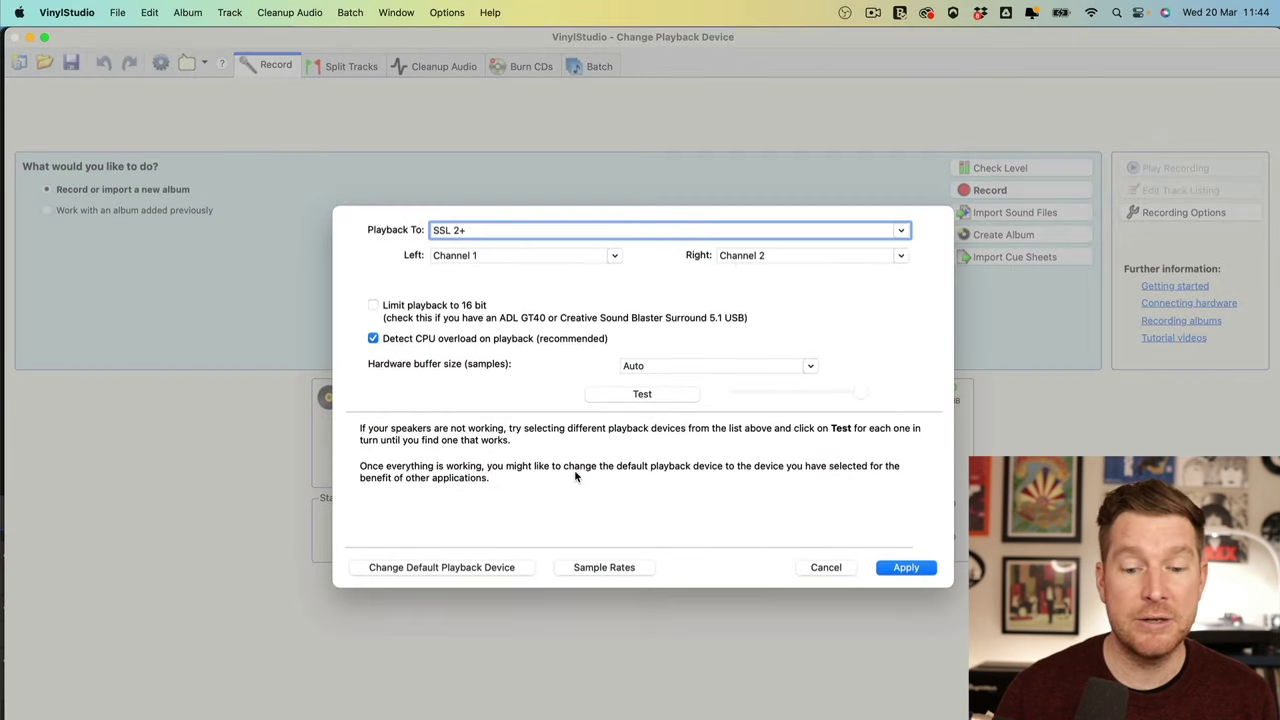
click(900, 231)
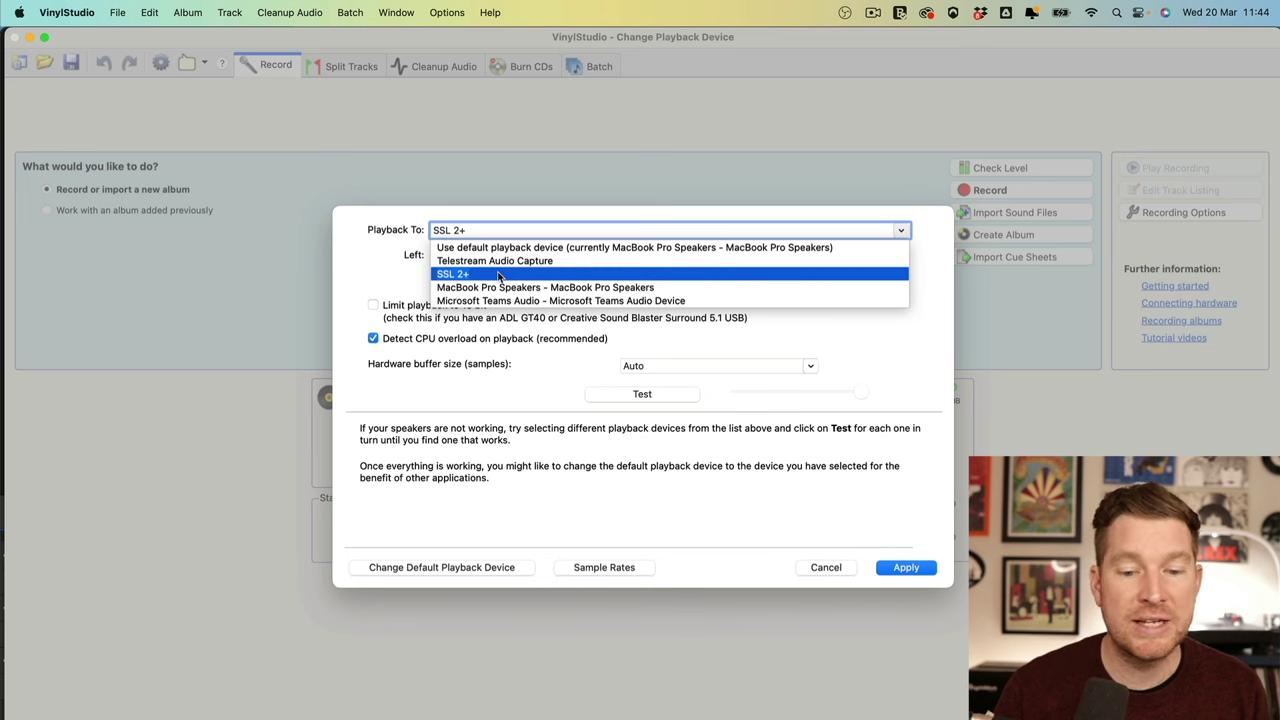
click(499, 274)
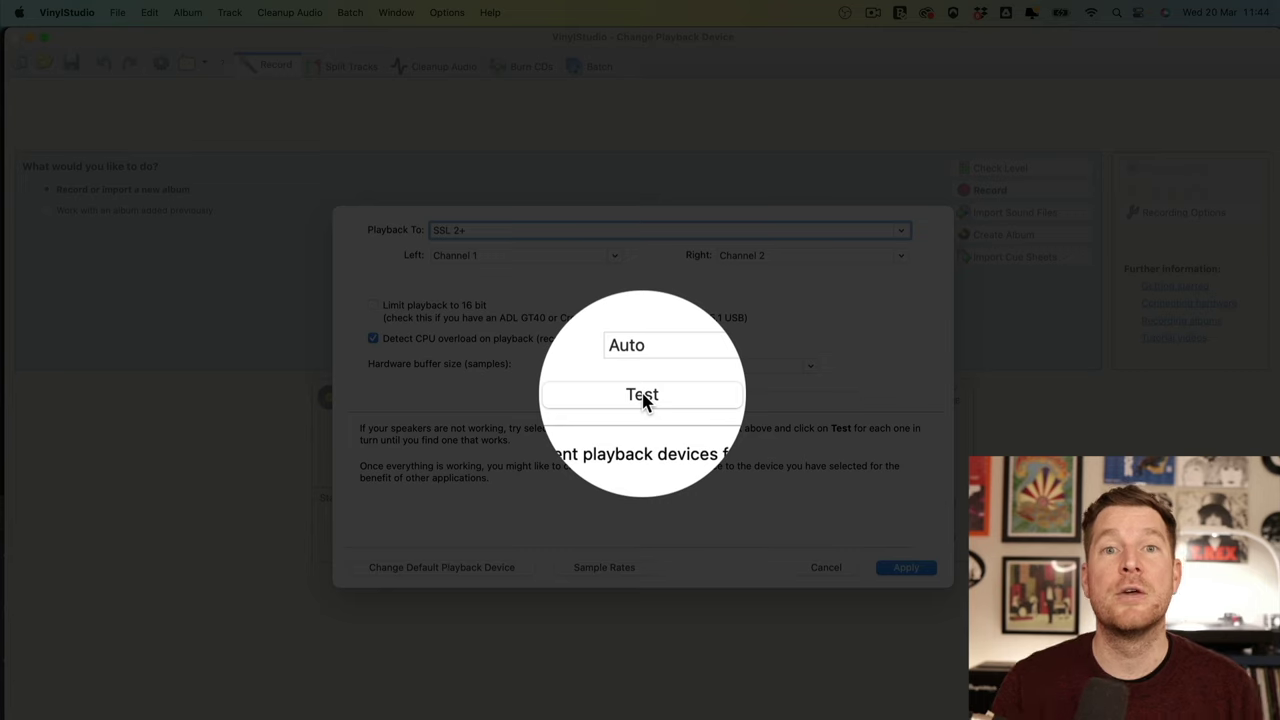
click(643, 396)
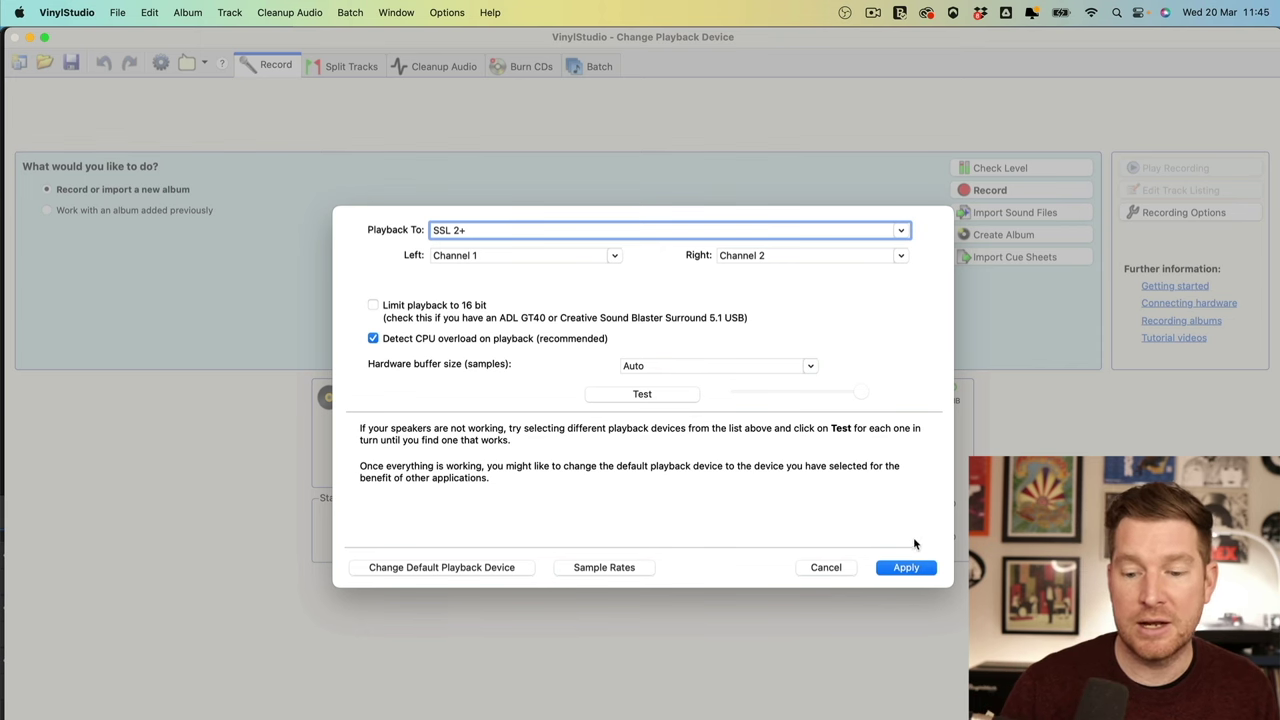
click(906, 568)
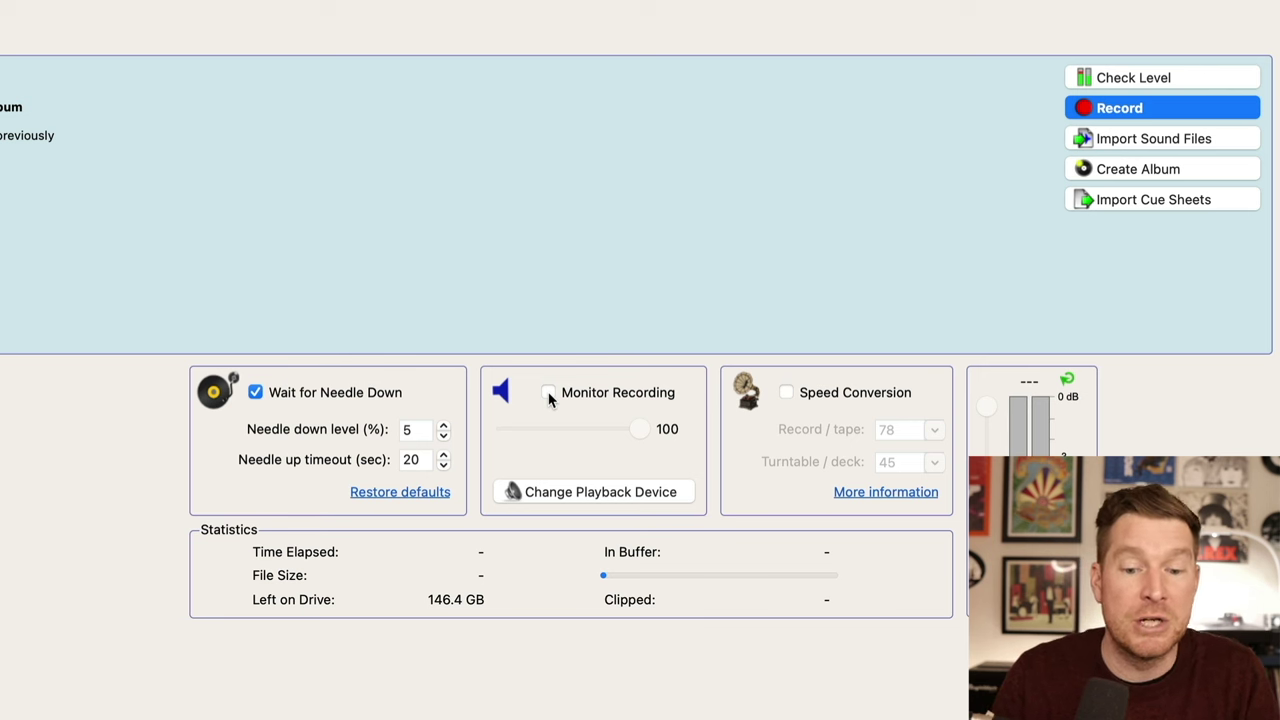
click(548, 394)
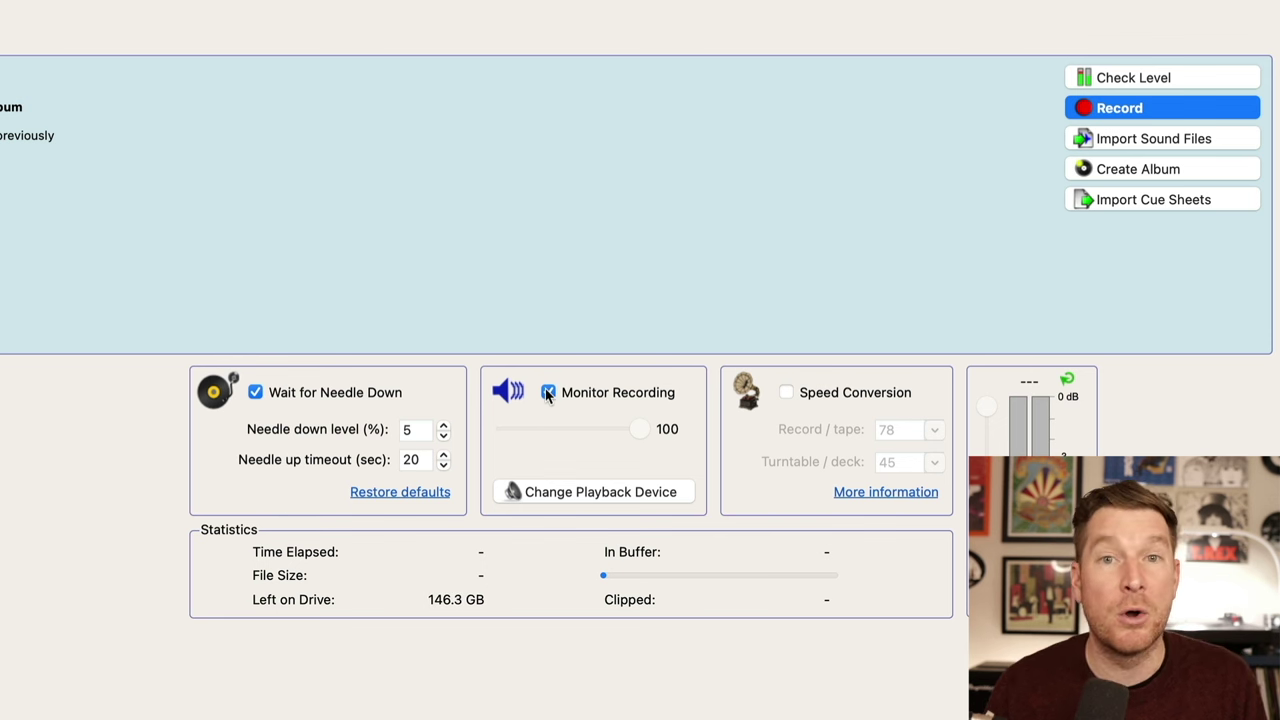
click(548, 394)
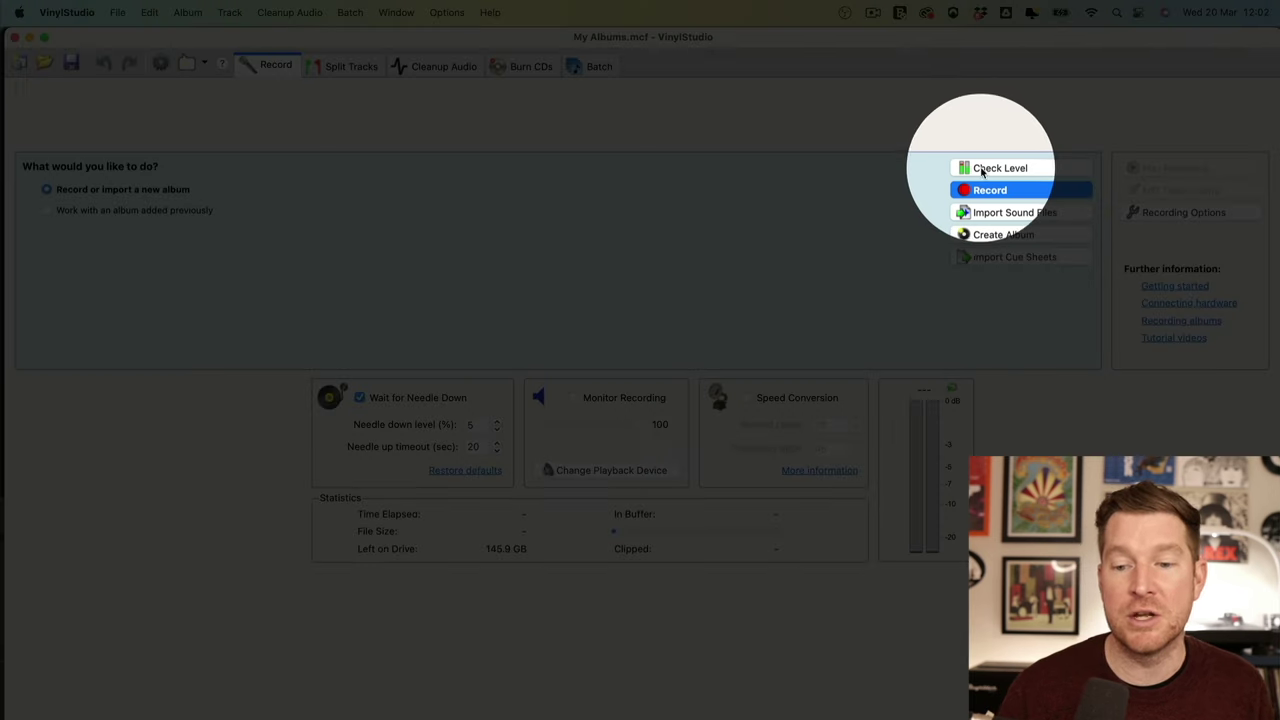
click(982, 172)
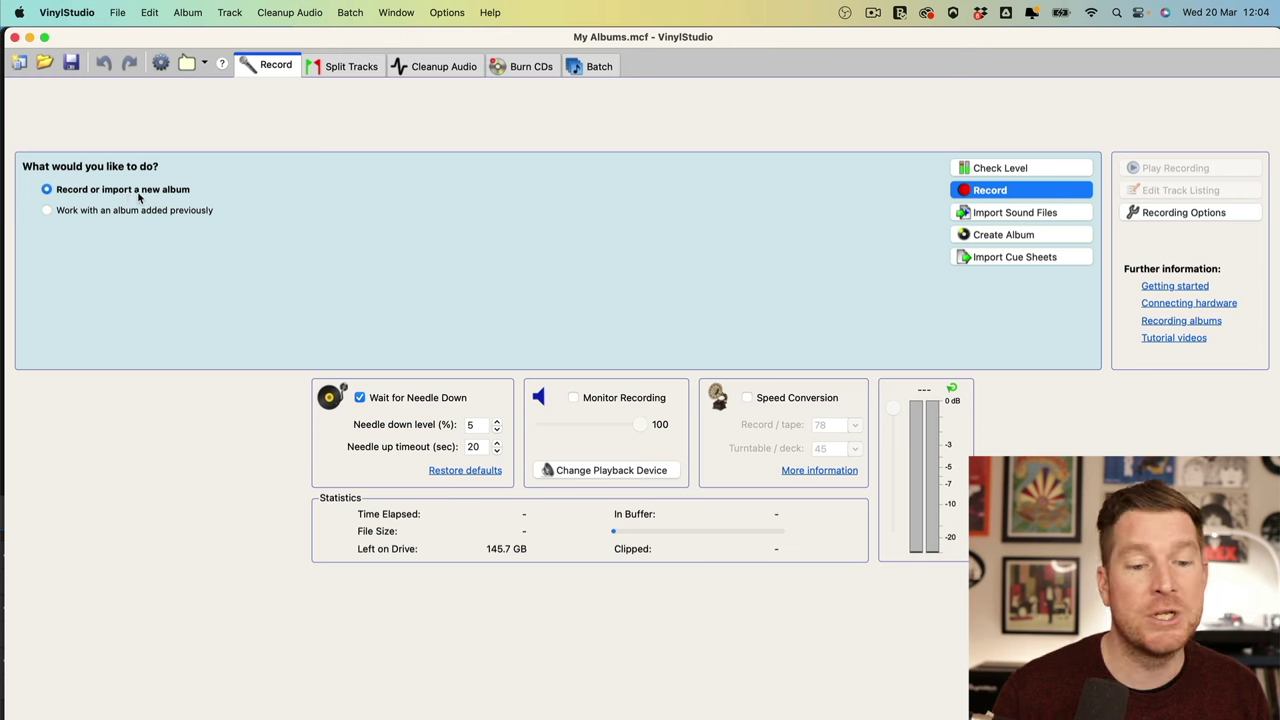
Start a new album with artist 'The Beatles' and title 'Sgt Peppers', then look it up online
click(1020, 190)
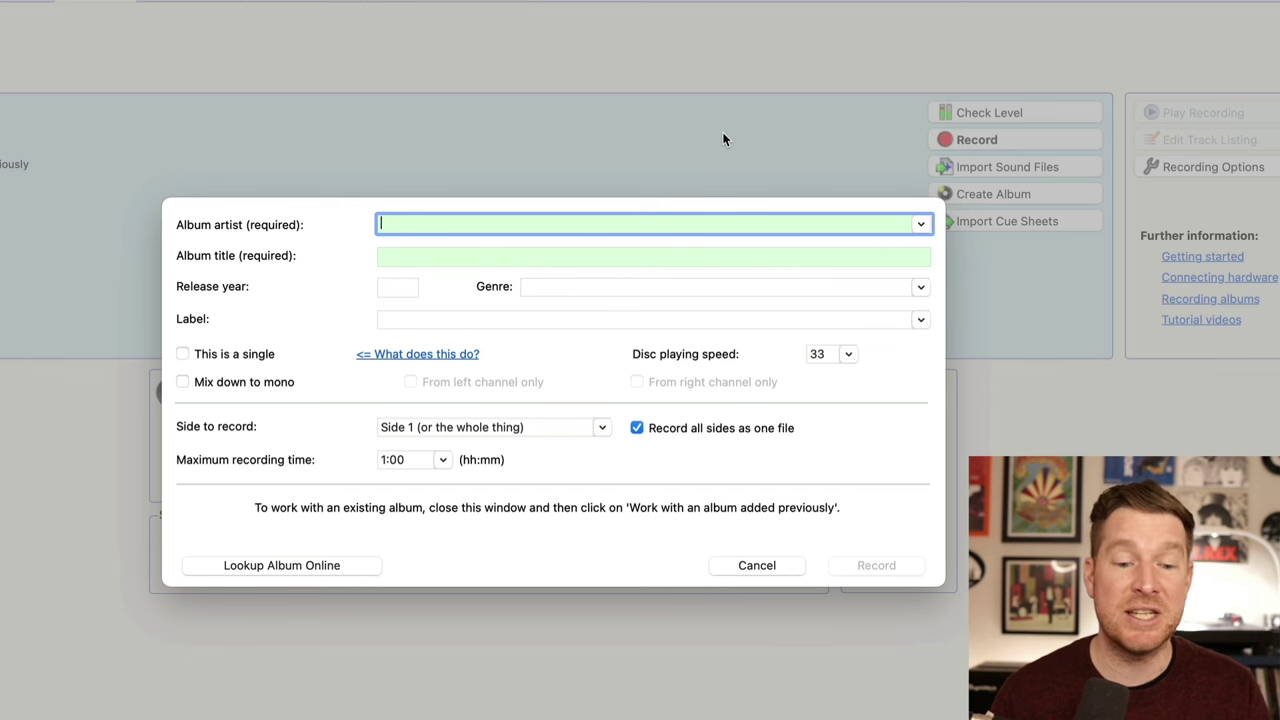
text(The)
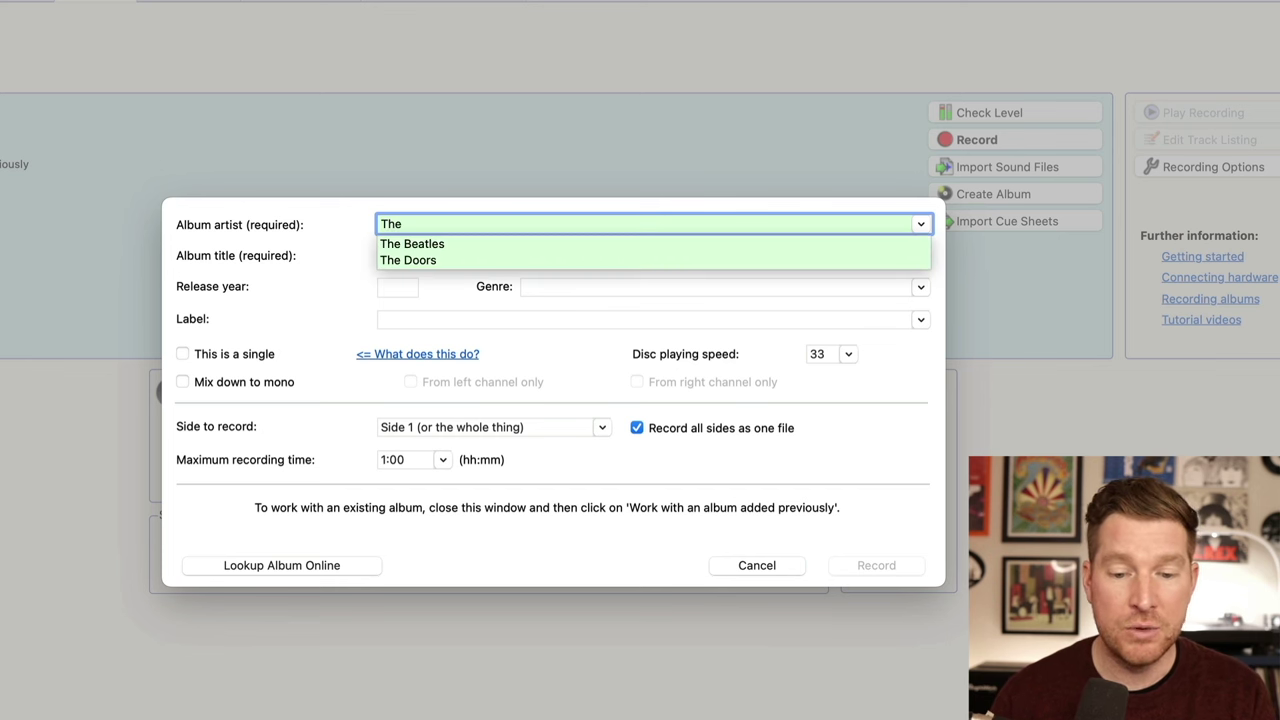
key(Down)
key(Tab)
text(Sgt)
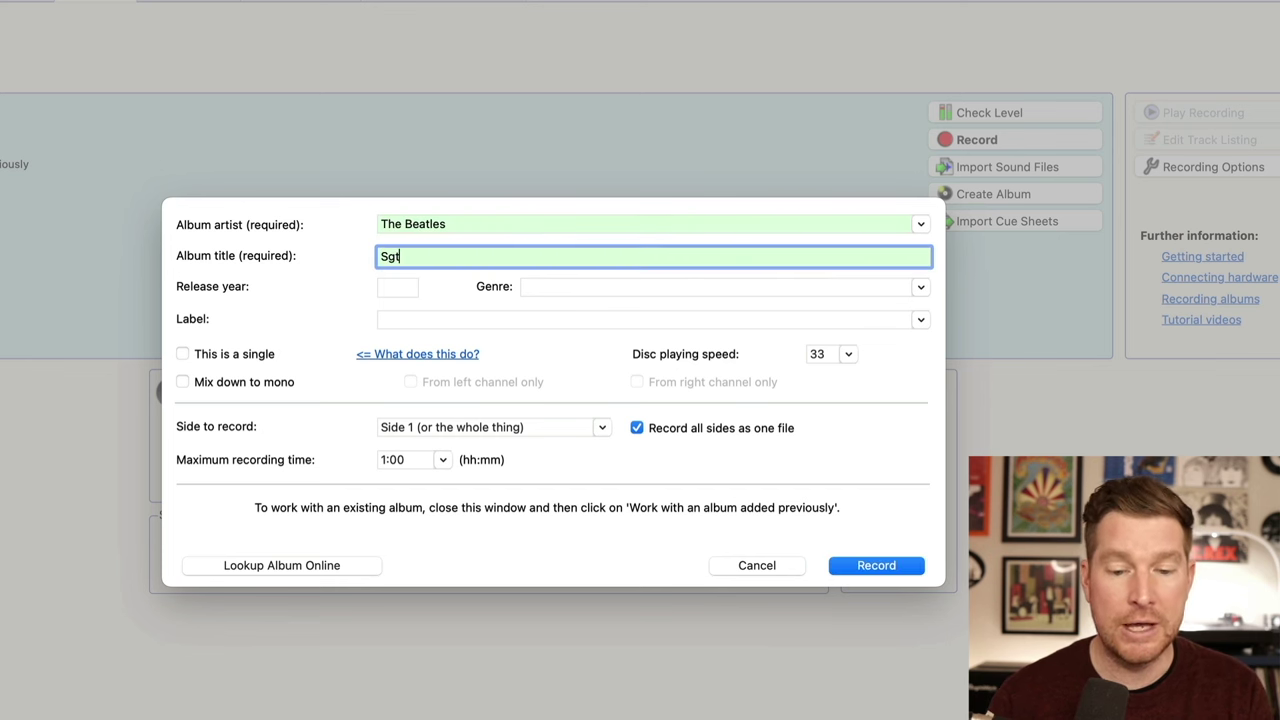
text( Peppers)
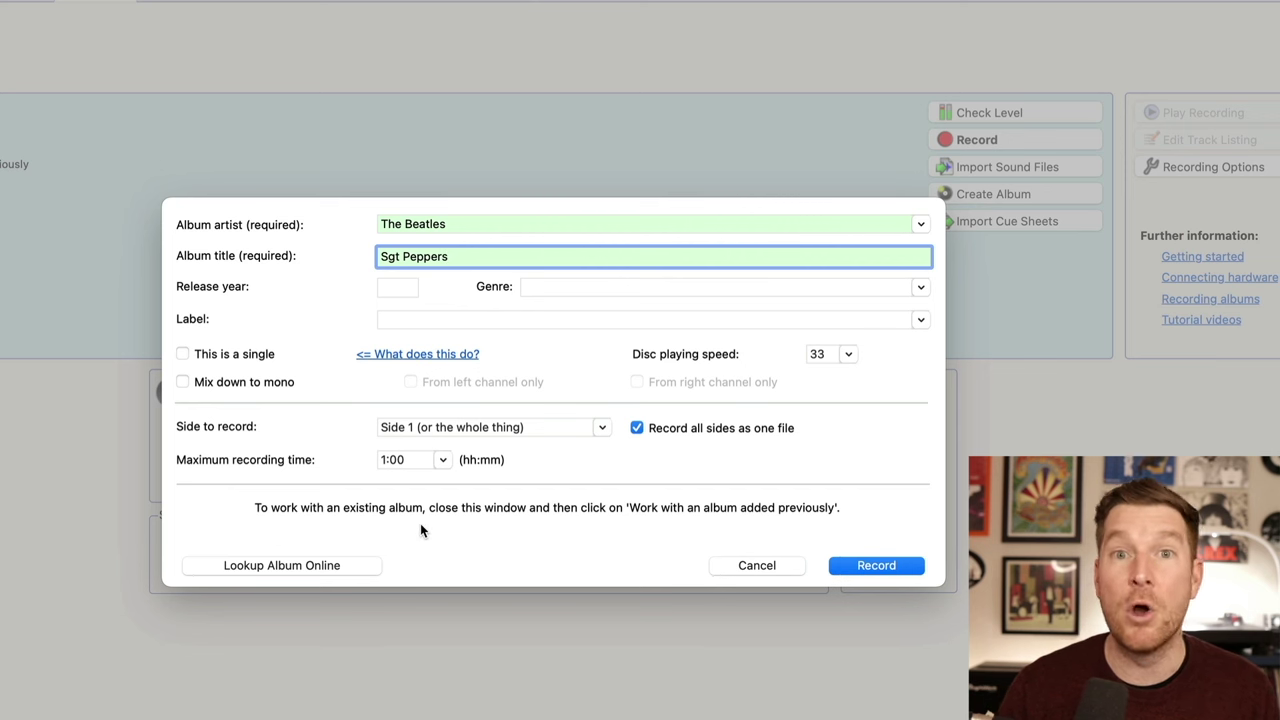
click(239, 565)
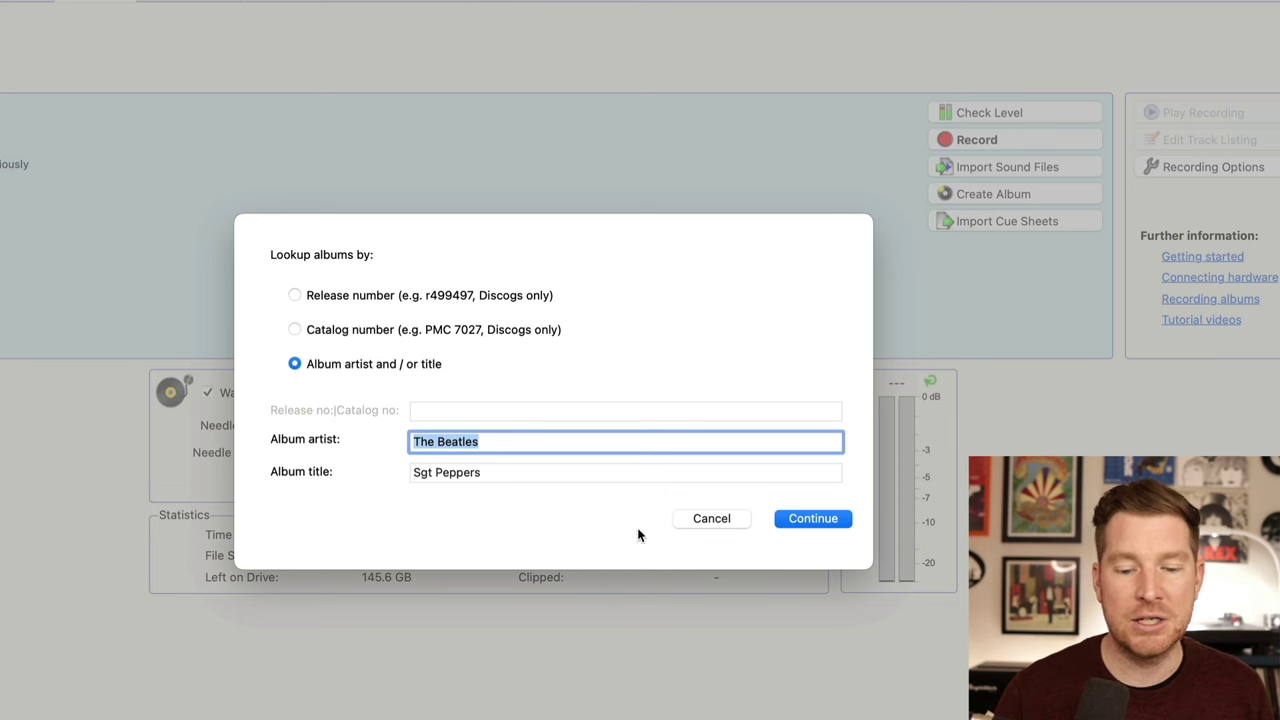
Run the Discogs search for The Beatles – Sgt Peppers by artist and title
click(821, 519)
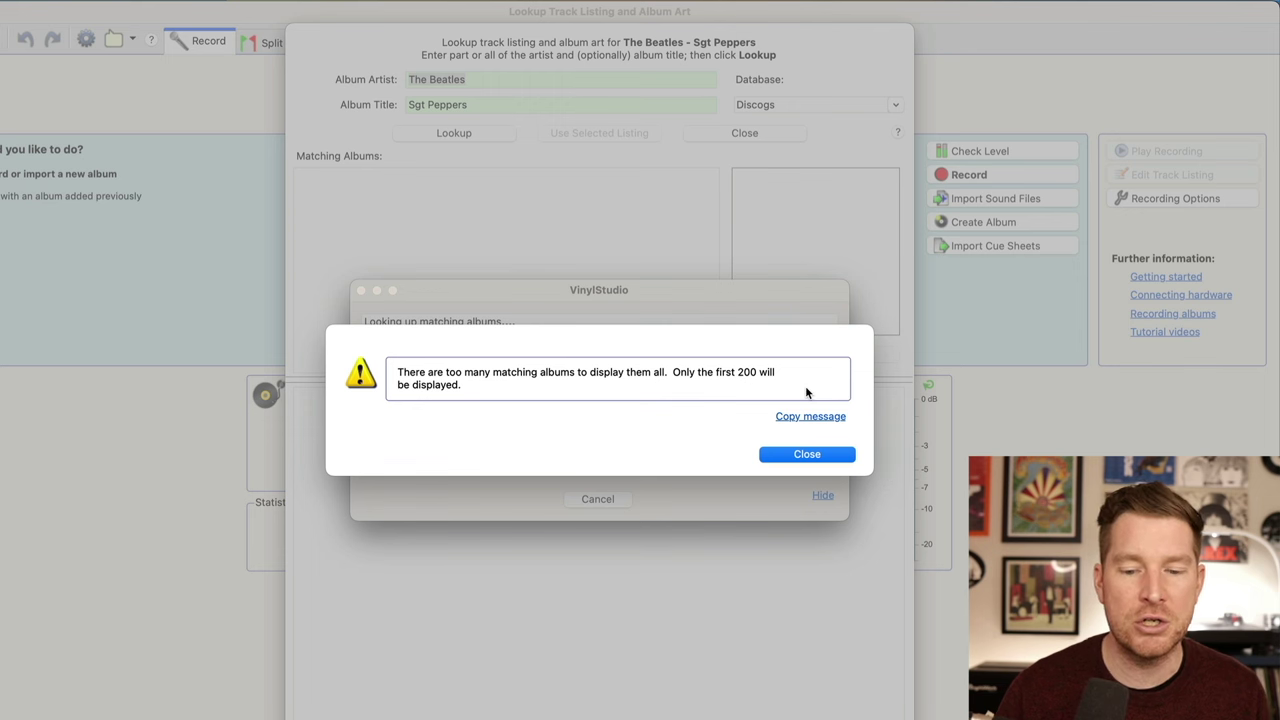
Dismiss the 200-match warning, pick the 1967 release and fetch its cover art
click(800, 455)
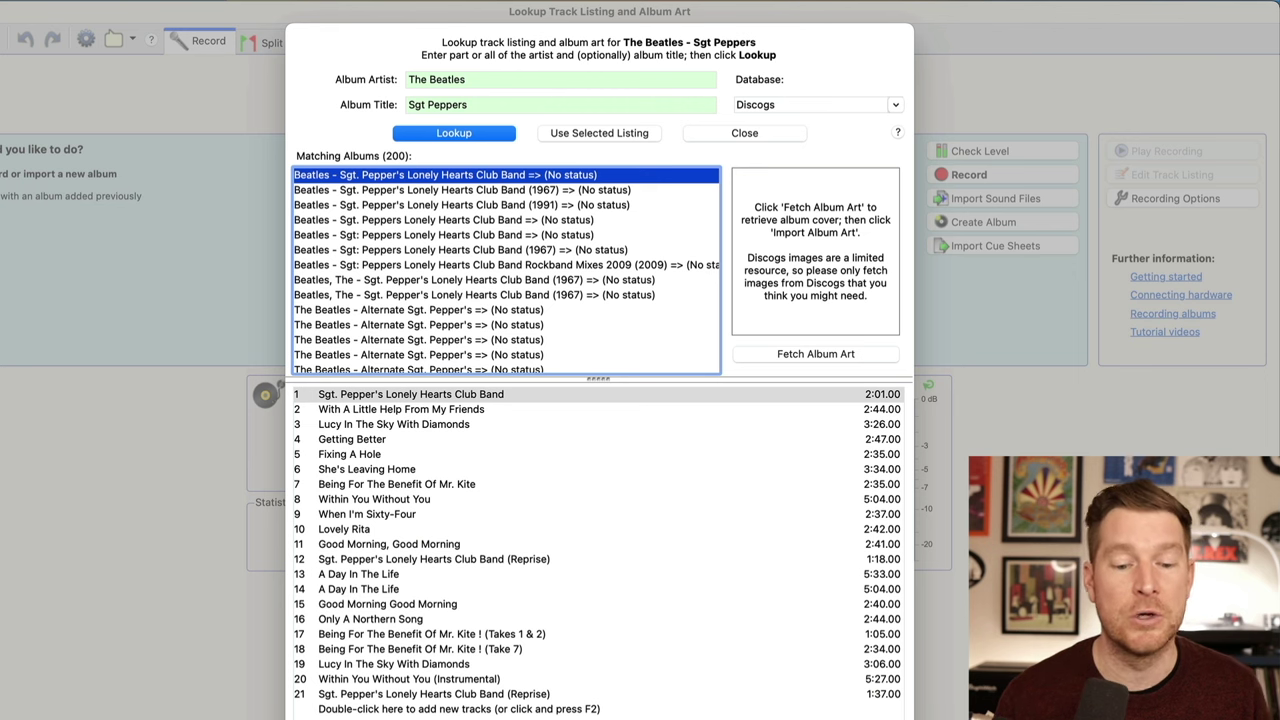
click(455, 190)
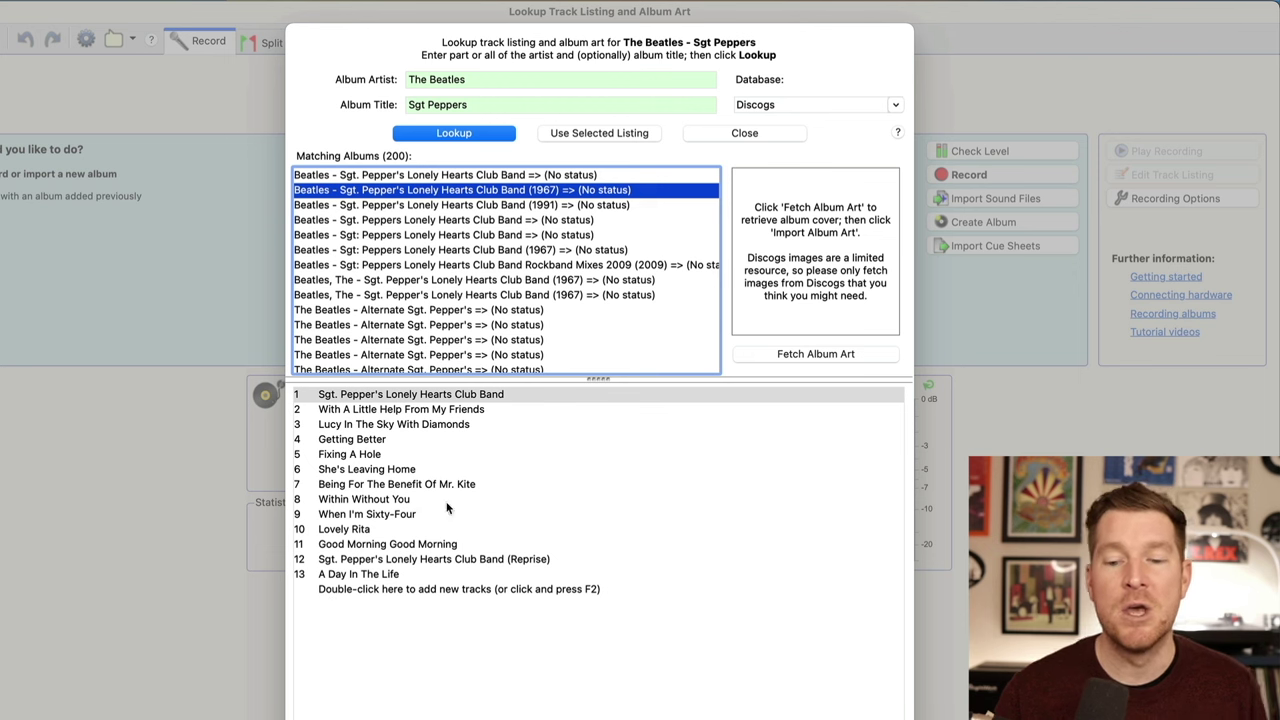
click(798, 355)
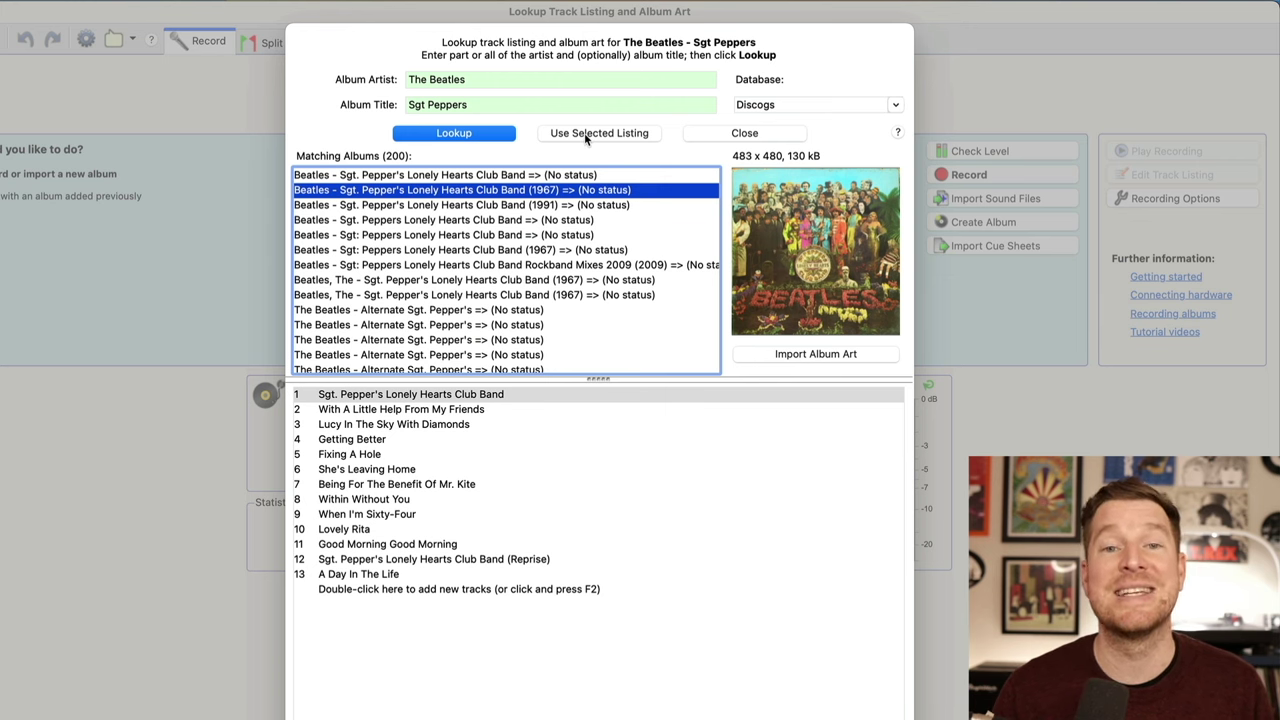
Use the selected 1967 listing for the album details and close the Lookup window
click(586, 137)
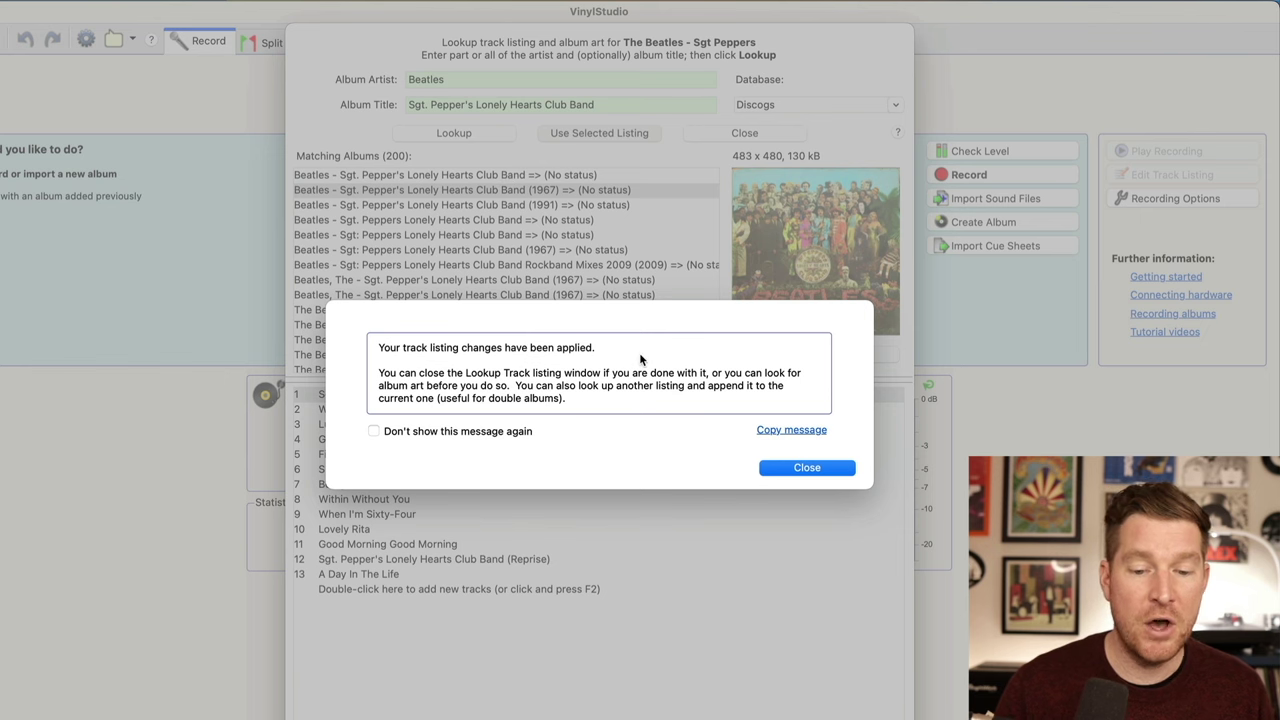
click(797, 470)
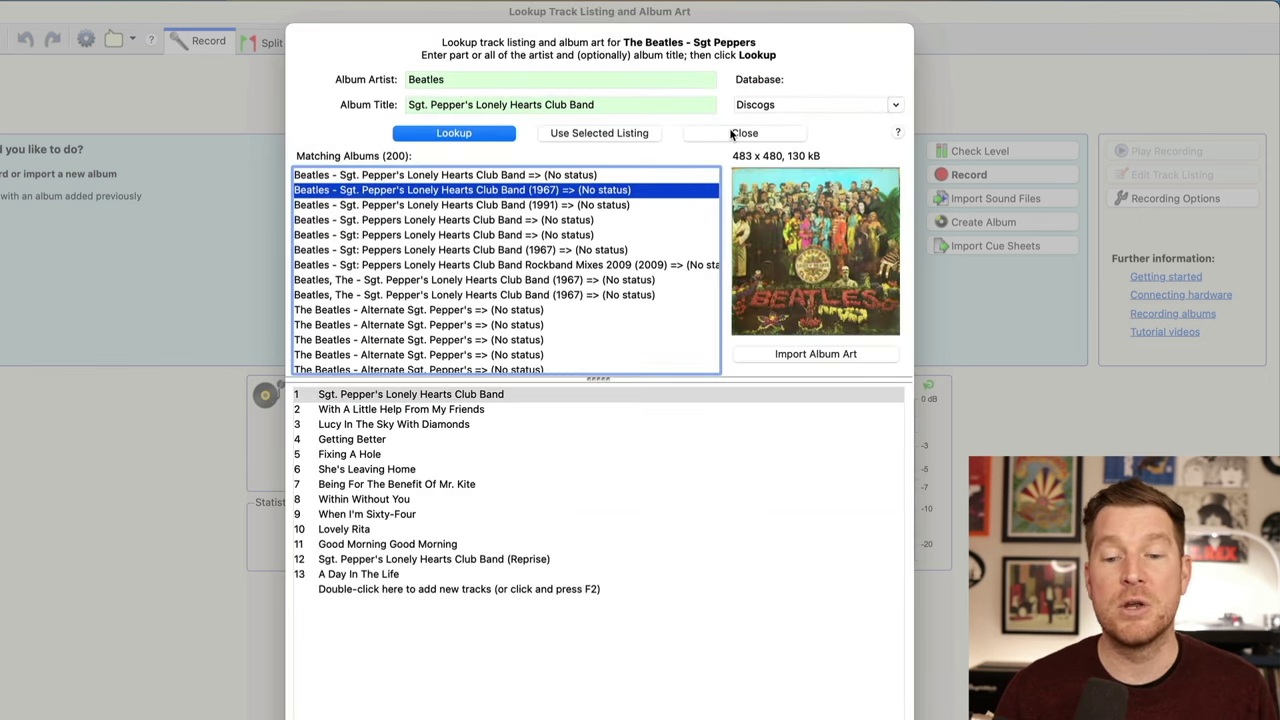
click(732, 134)
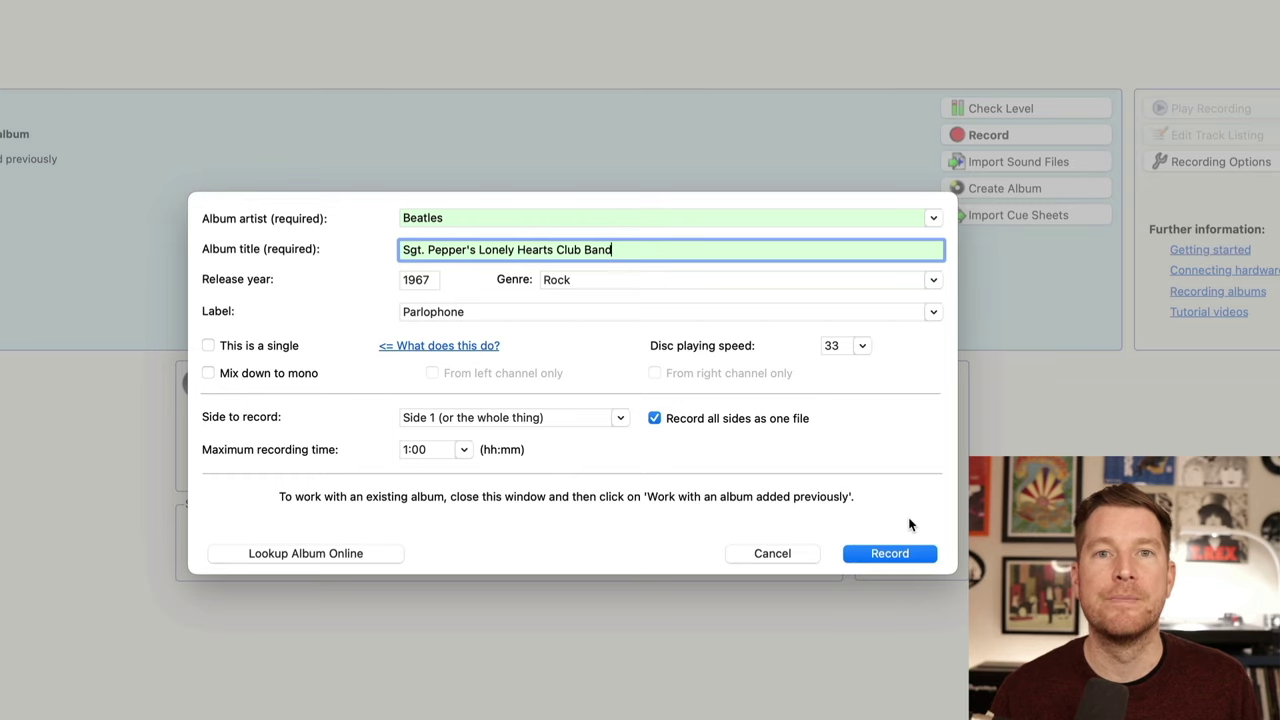
Add the album and record side 1 until it pauses at 20:11
click(893, 553)
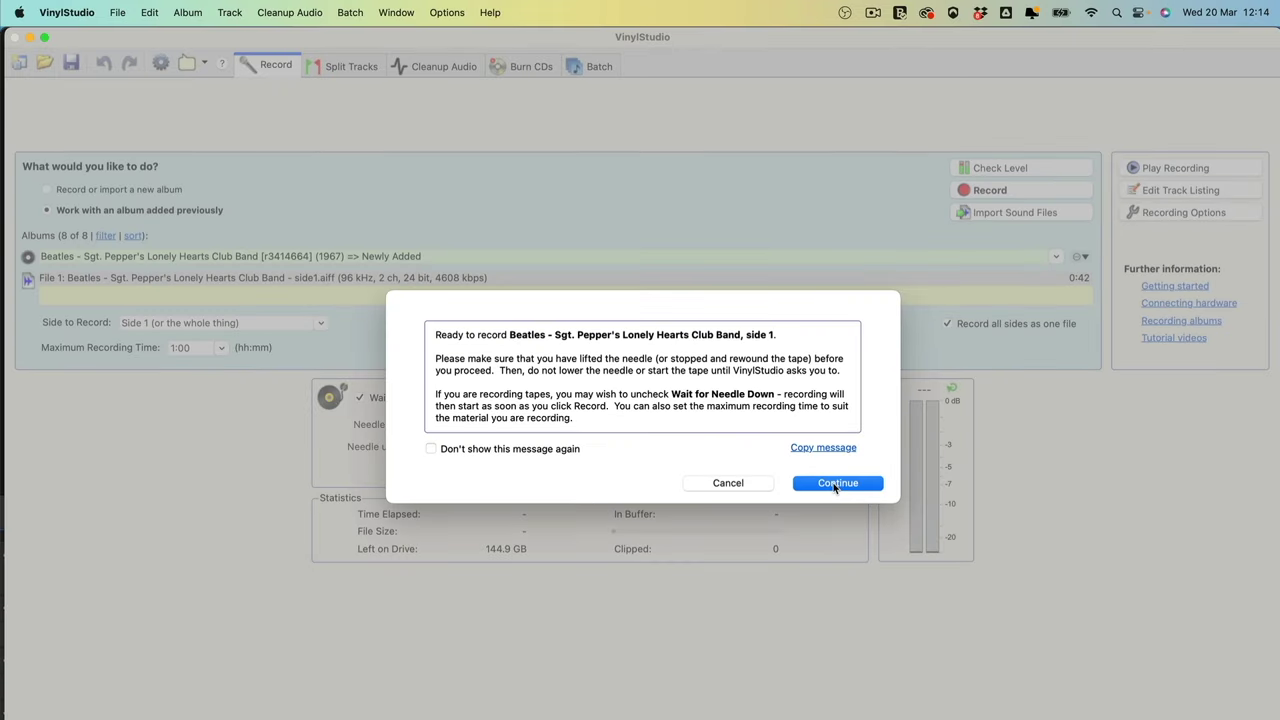
click(835, 483)
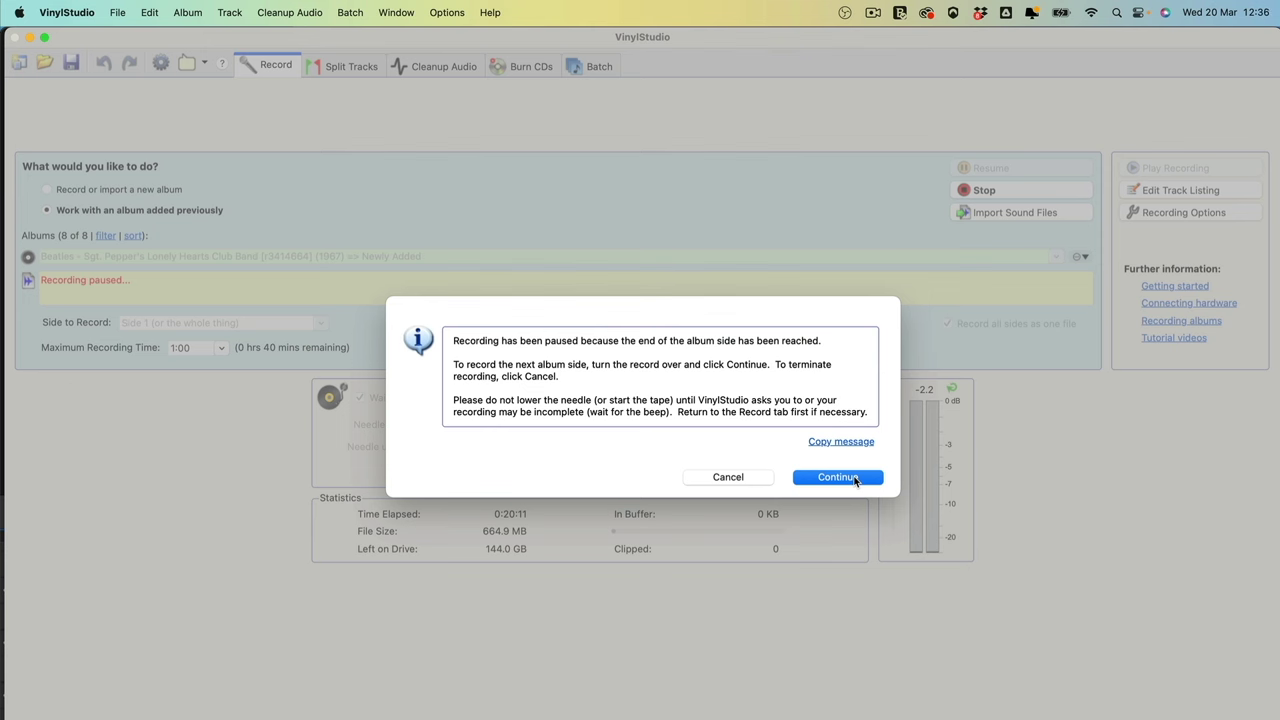
Continue recording after the flip to capture side 2 in the same recording
click(855, 478)
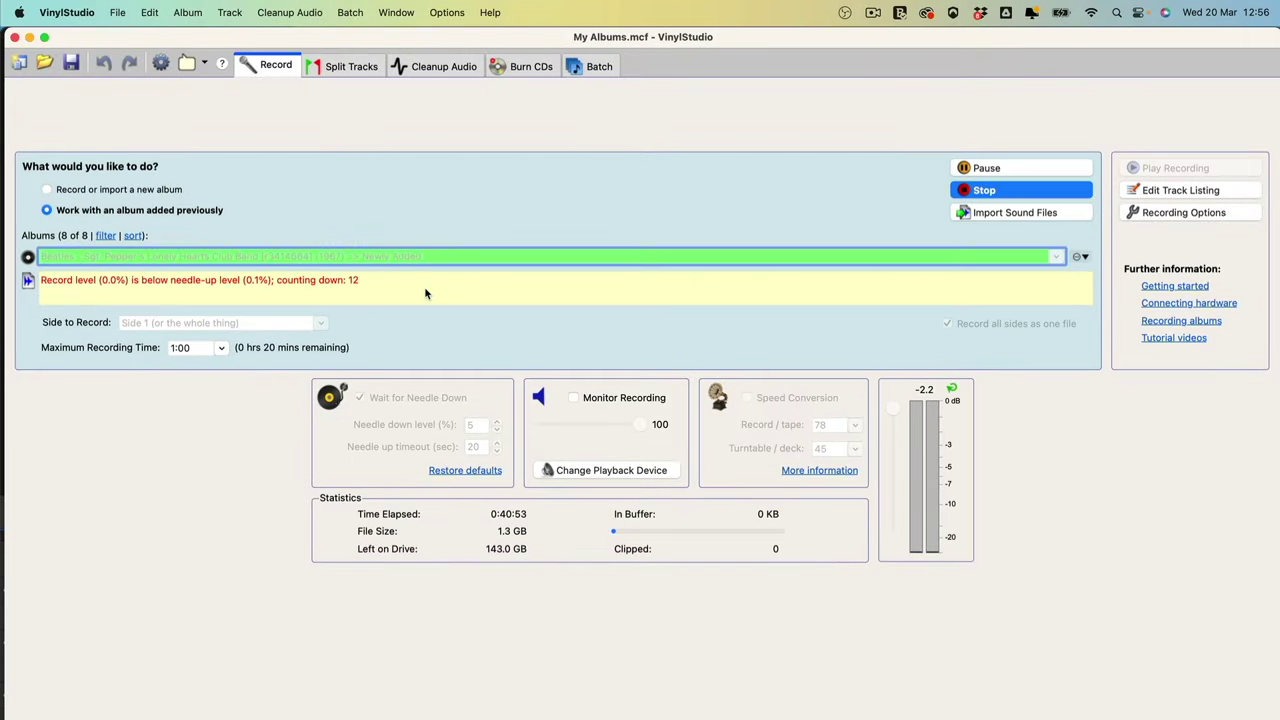
Stop recording so the album is marked Recorded as one 40:56, 96 kHz 24-bit AIFF file
click(991, 192)
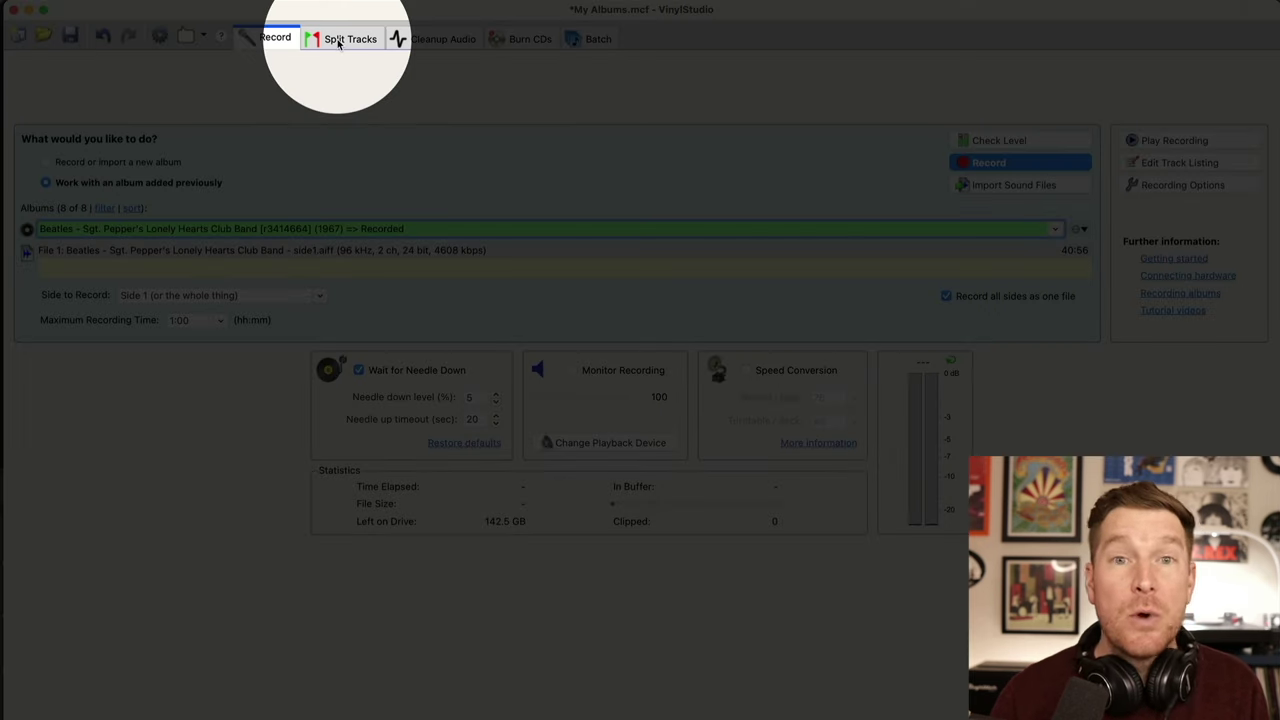
Switch to Split Tracks and scroll through the 13 listed tracks and their waveform break markers
click(338, 40)
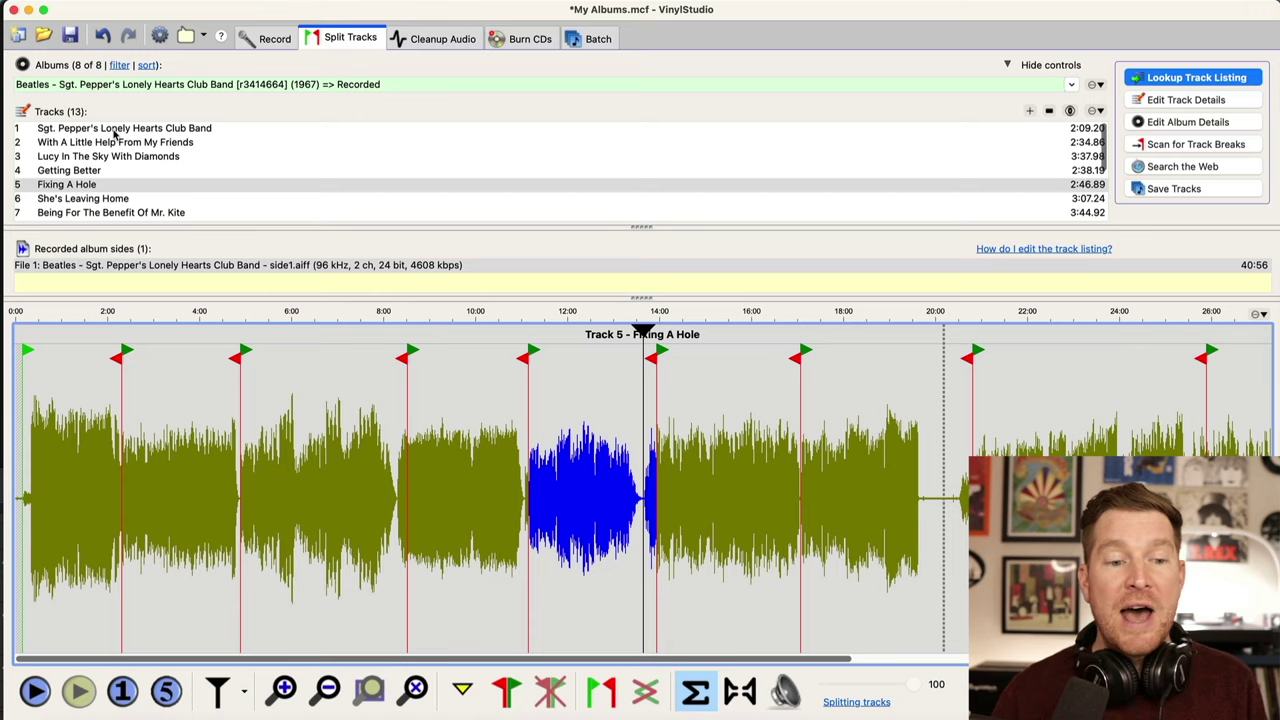
scroll(105, 150, down, 5)
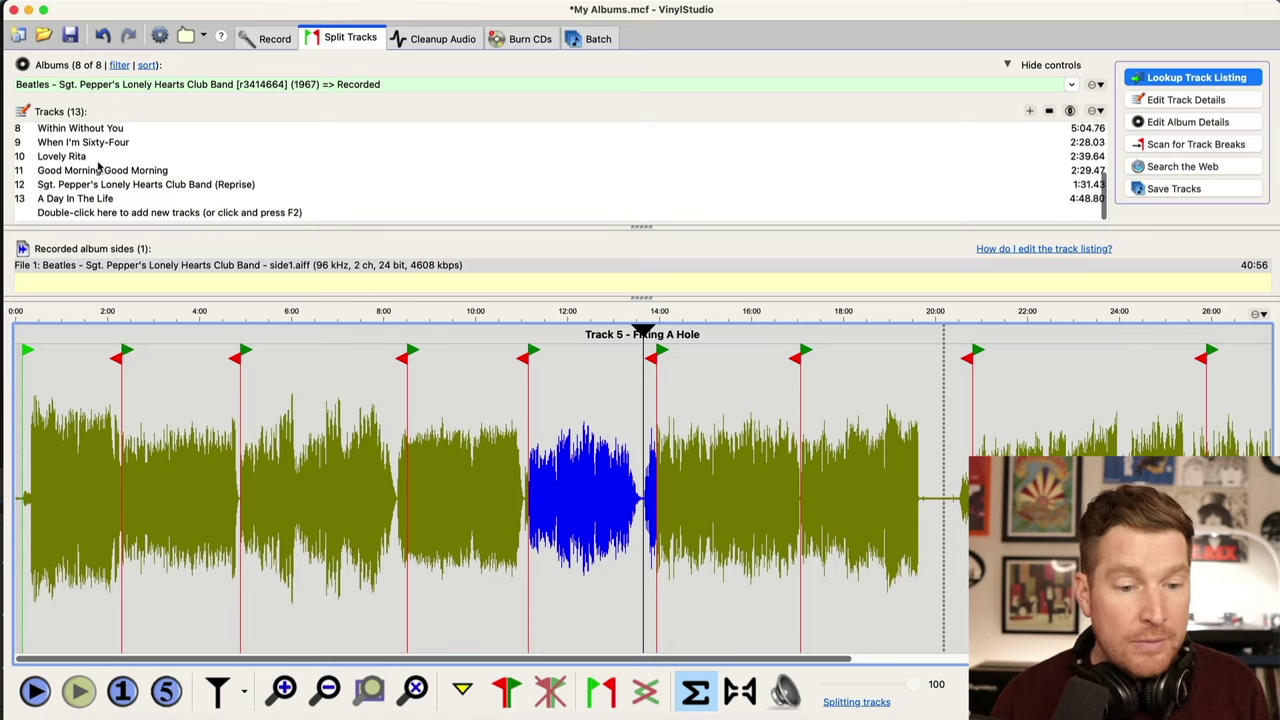
scroll(100, 165, up, 5)
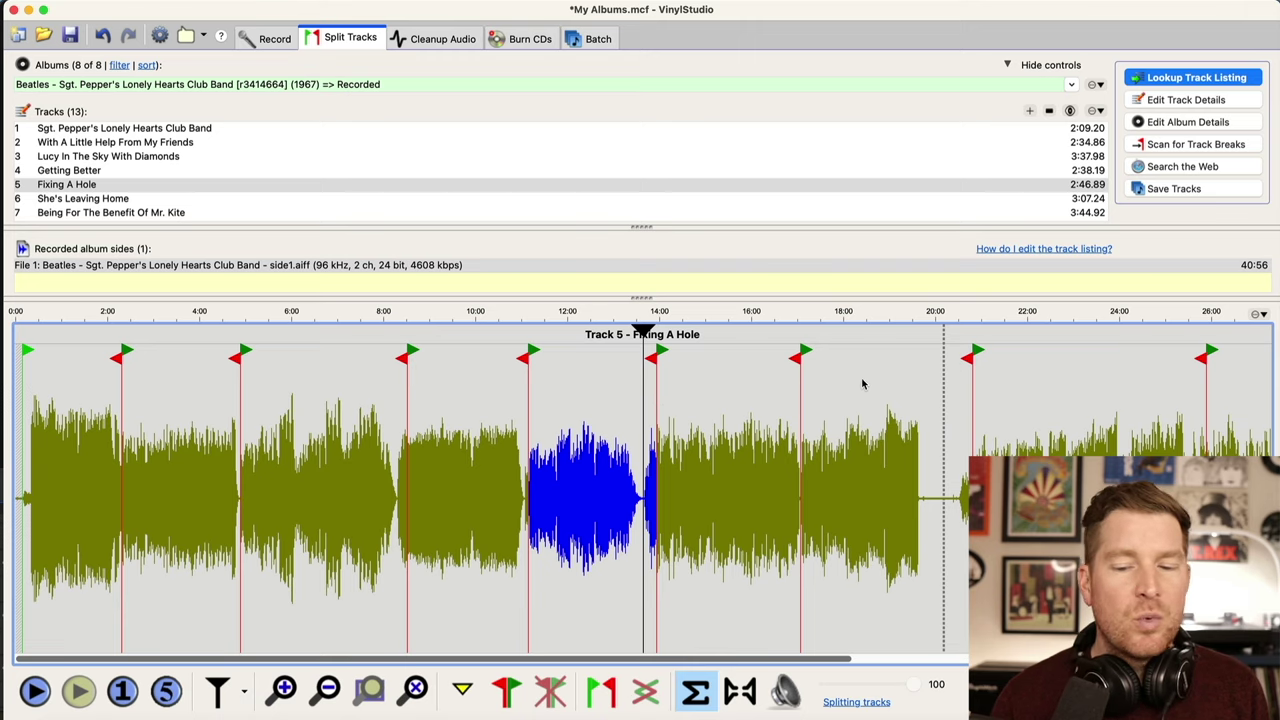
scroll(870, 383, right, 8)
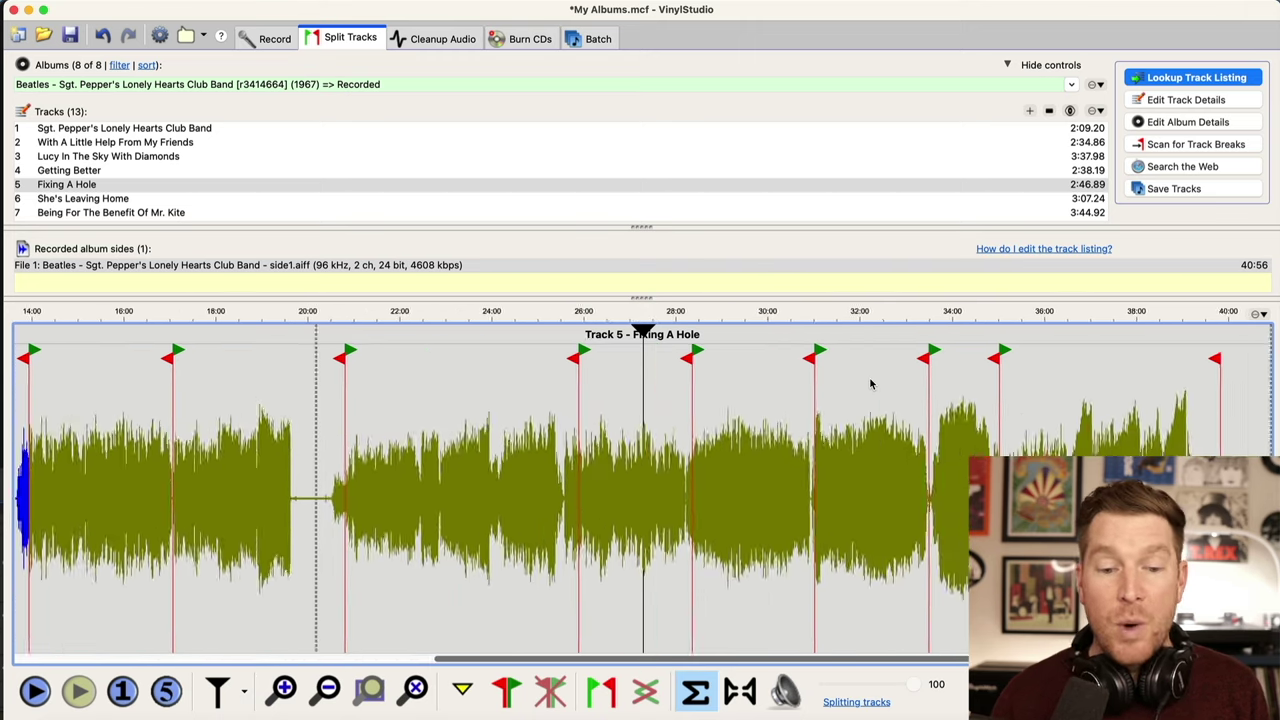
scroll(700, 400, left, 10)
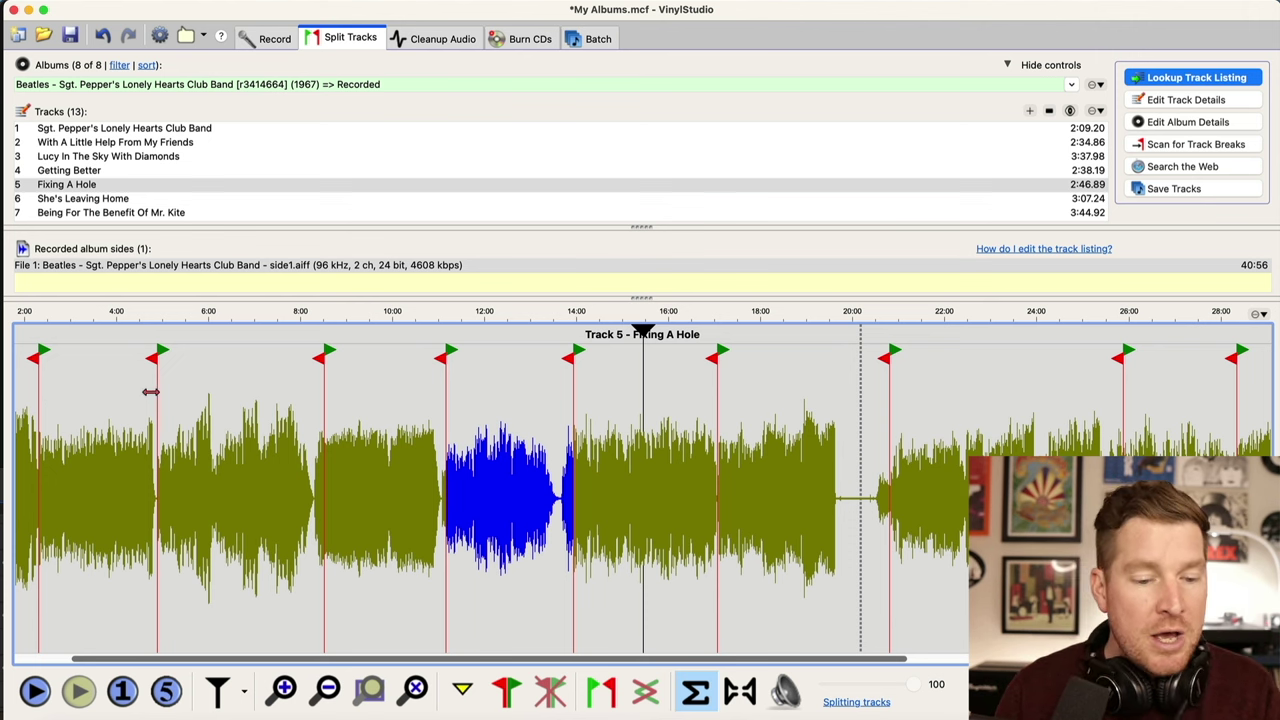
scroll(151, 397, left, 3)
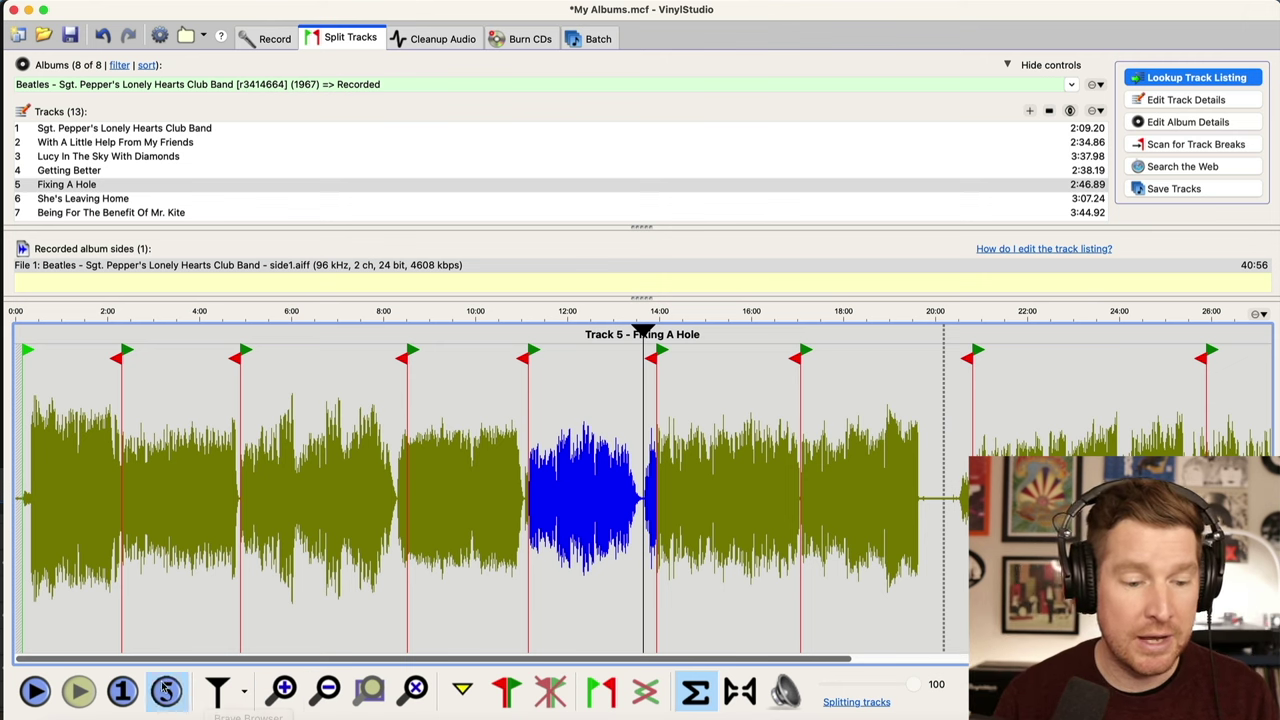
Zoom into the waveform and play track 1 from its opening
click(283, 690)
click(283, 690)
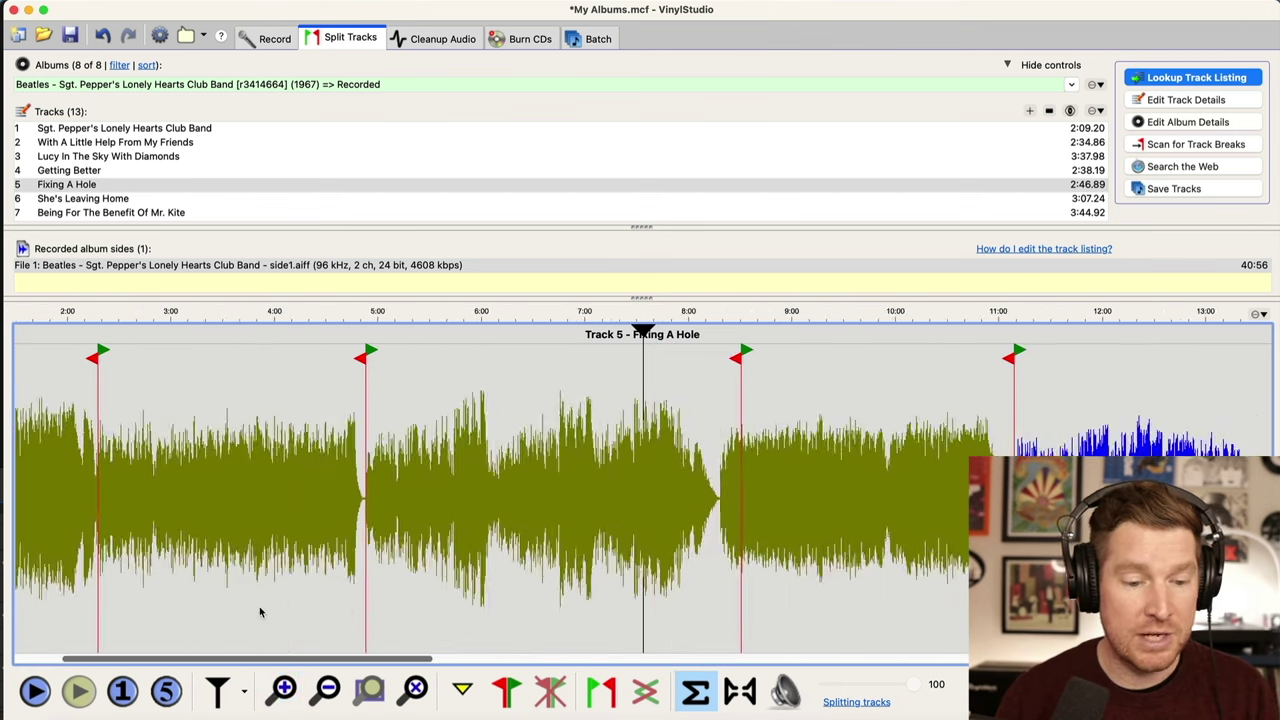
scroll(260, 612, left, 5)
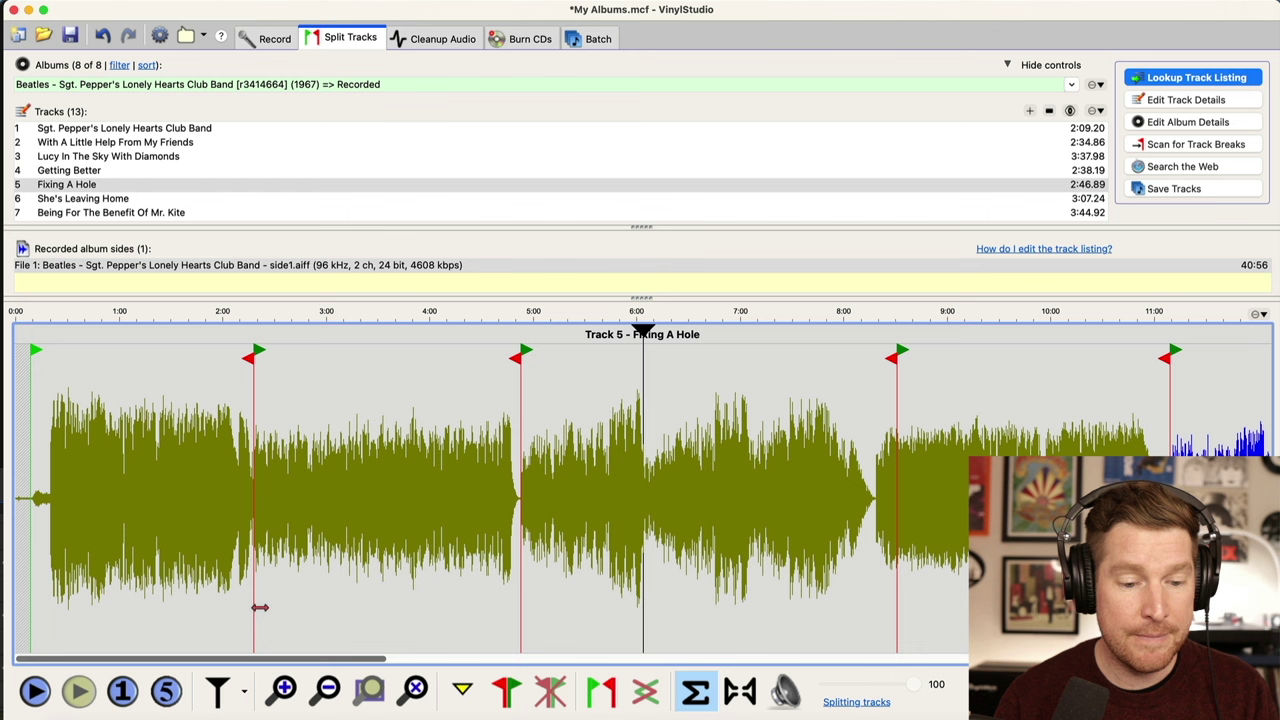
click(31, 425)
key(space)
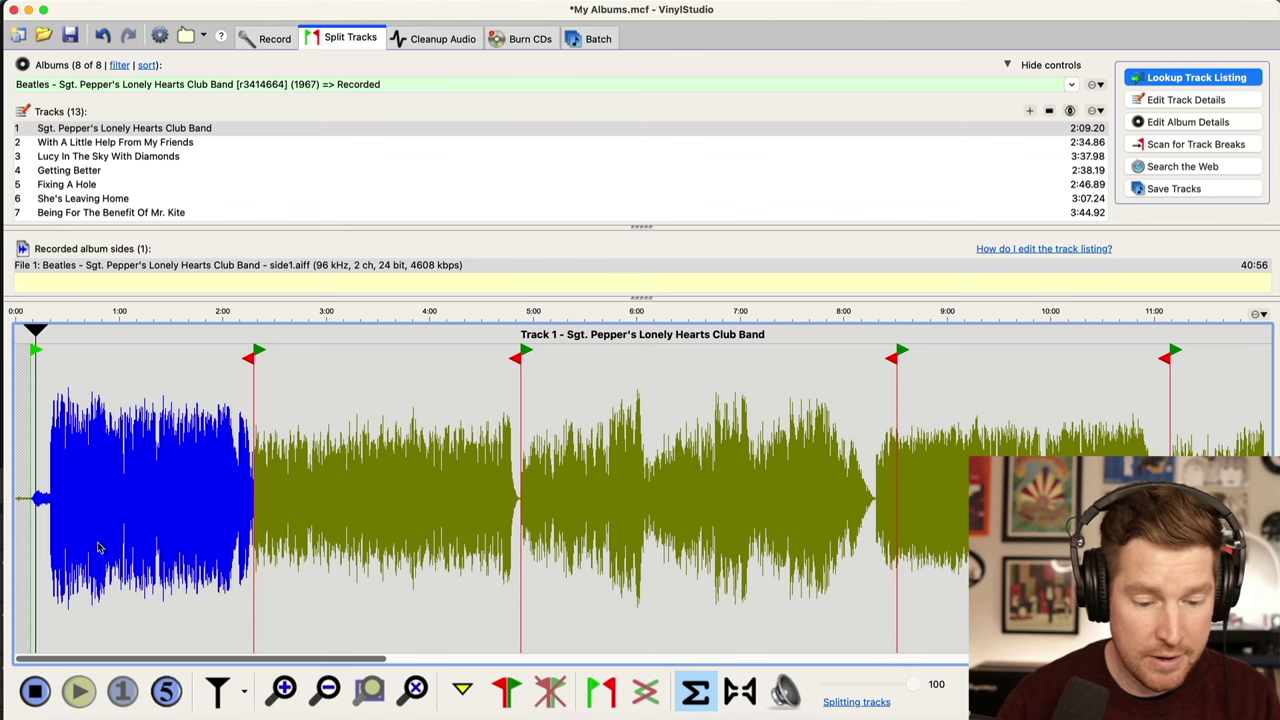
Drag track 1's start marker later to where the music begins, making it 2:08.99
click(288, 692)
click(288, 692)
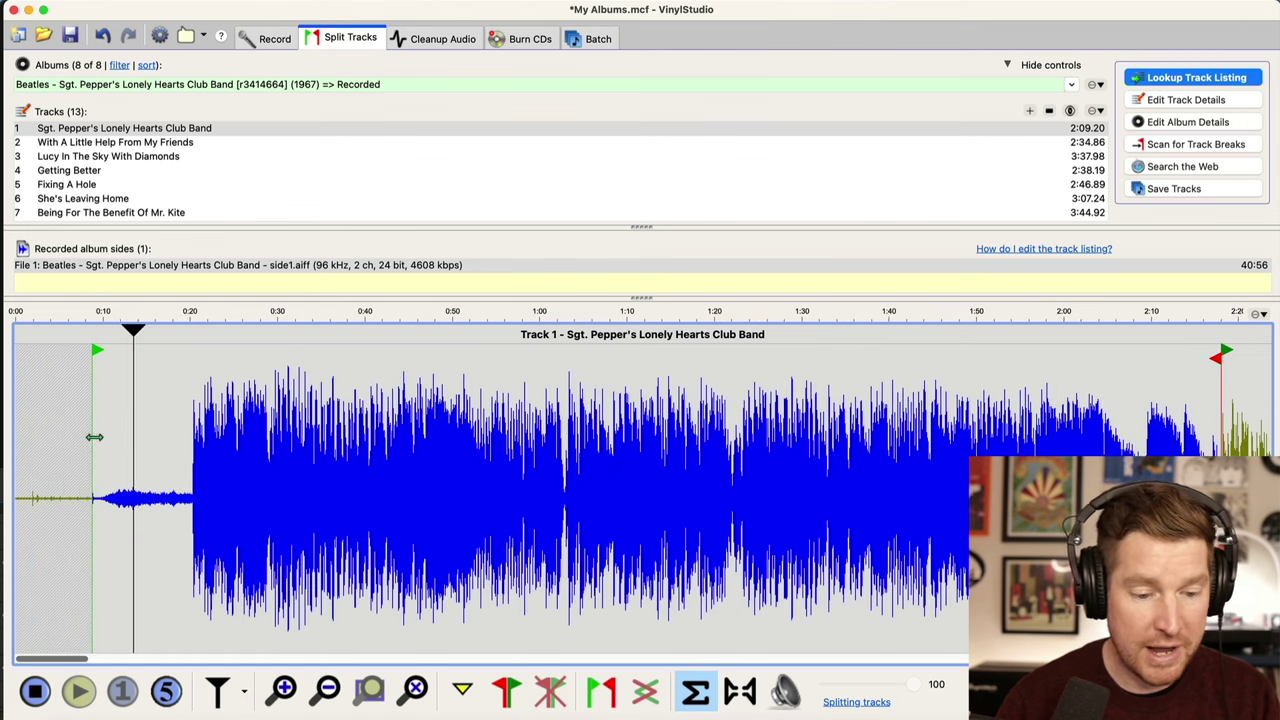
click(38, 445)
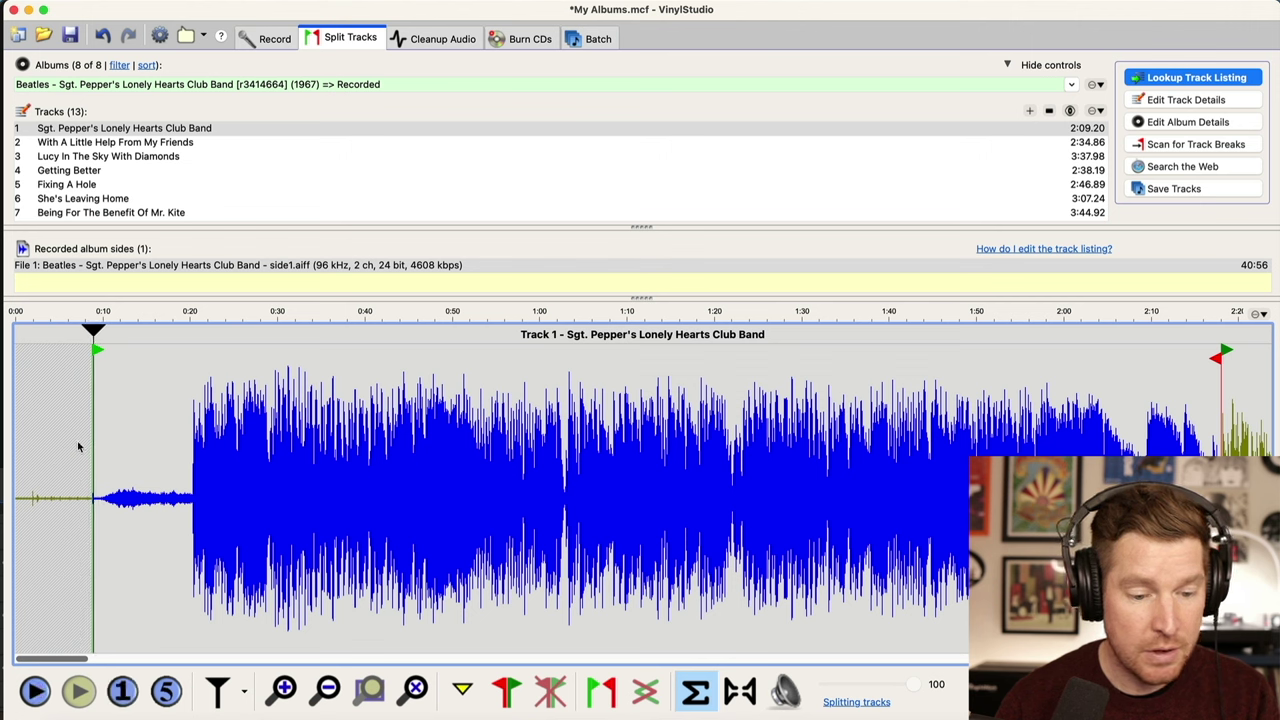
key(space)
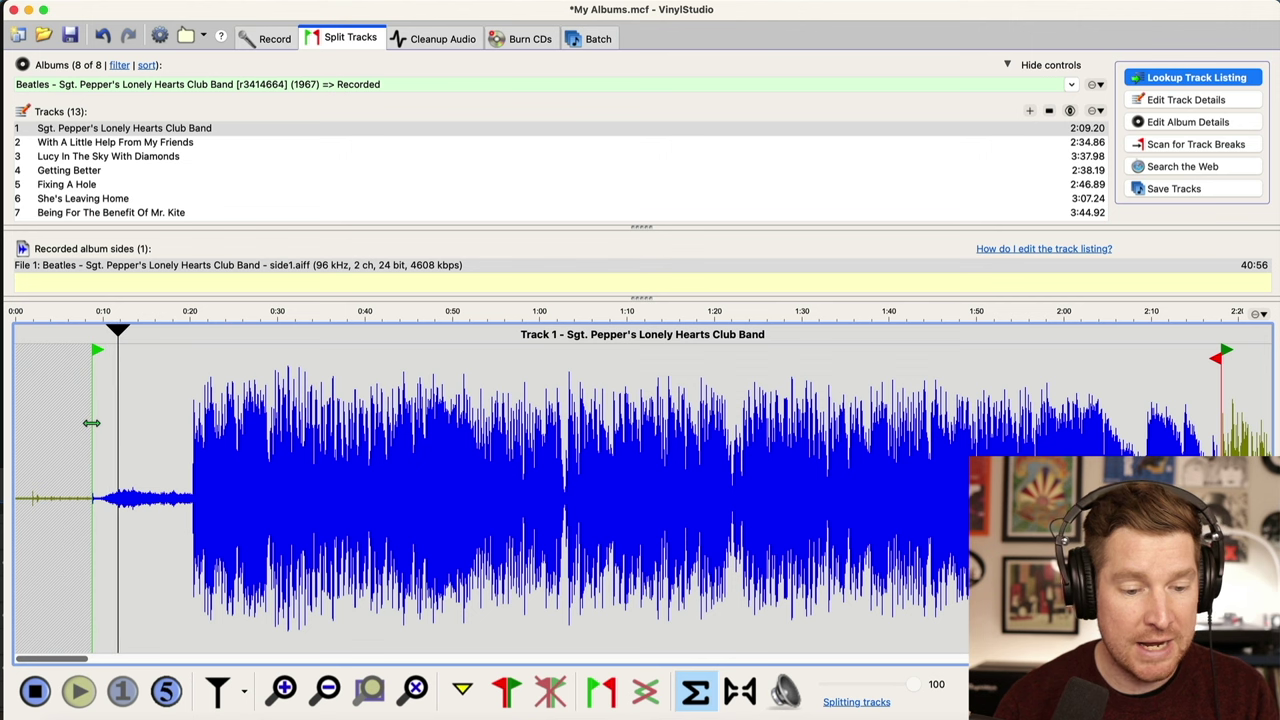
drag(91, 423, 96, 423)
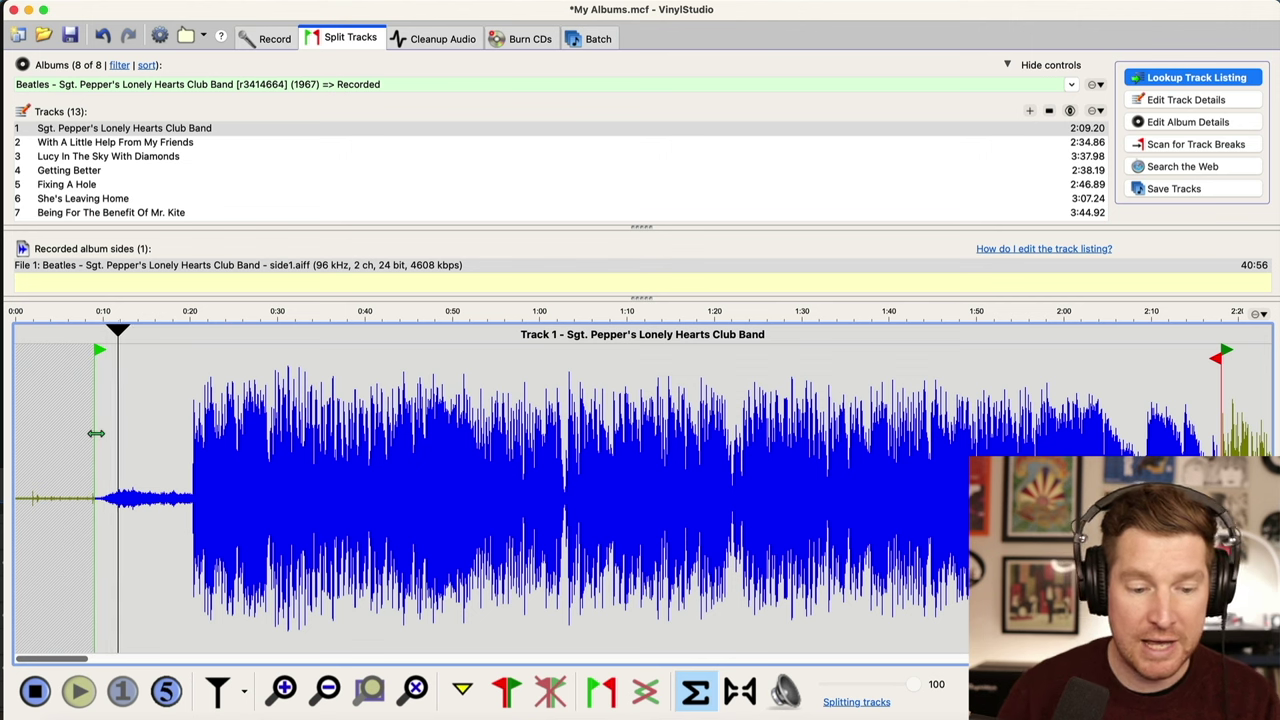
scroll(96, 435, right, 10)
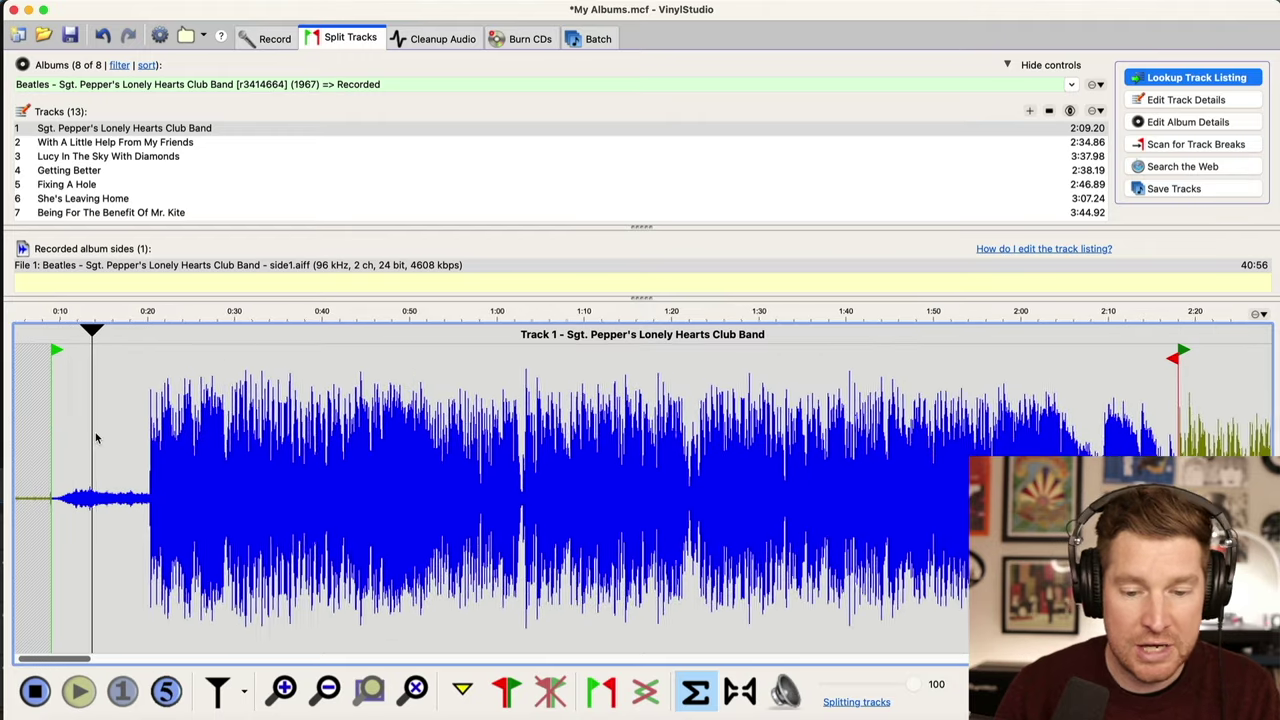
scroll(96, 435, right, 12)
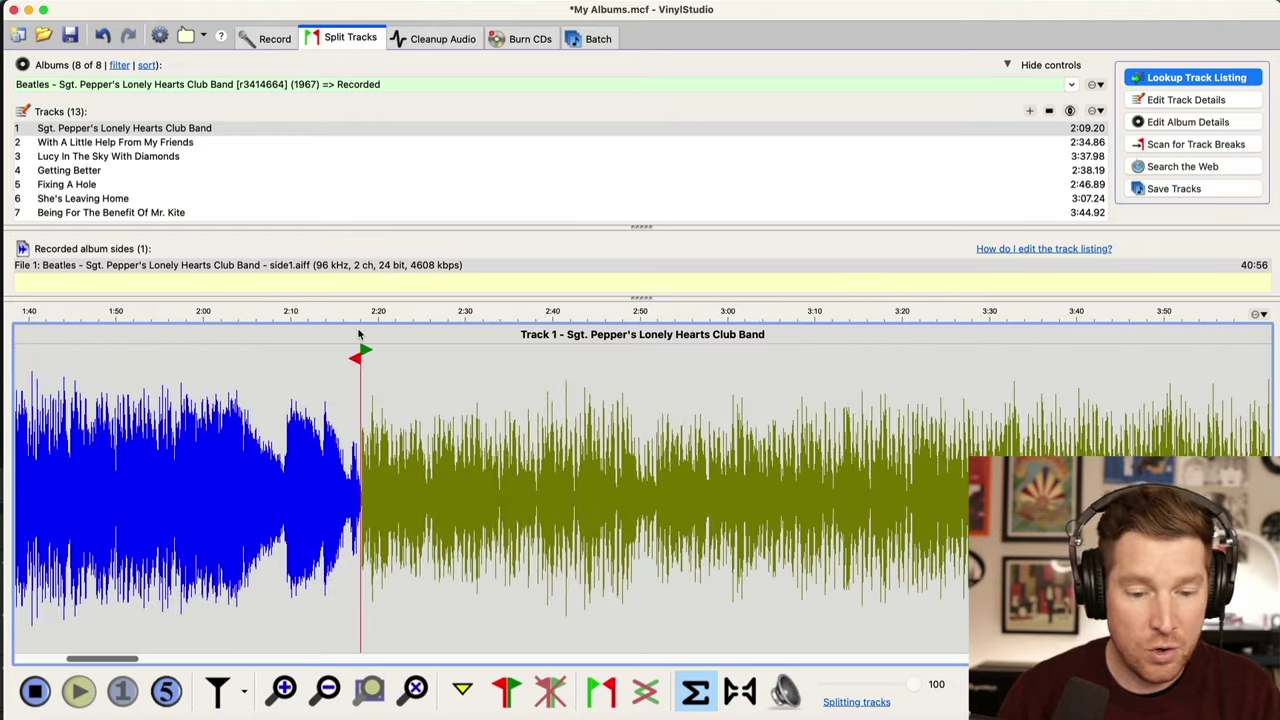
click(361, 391)
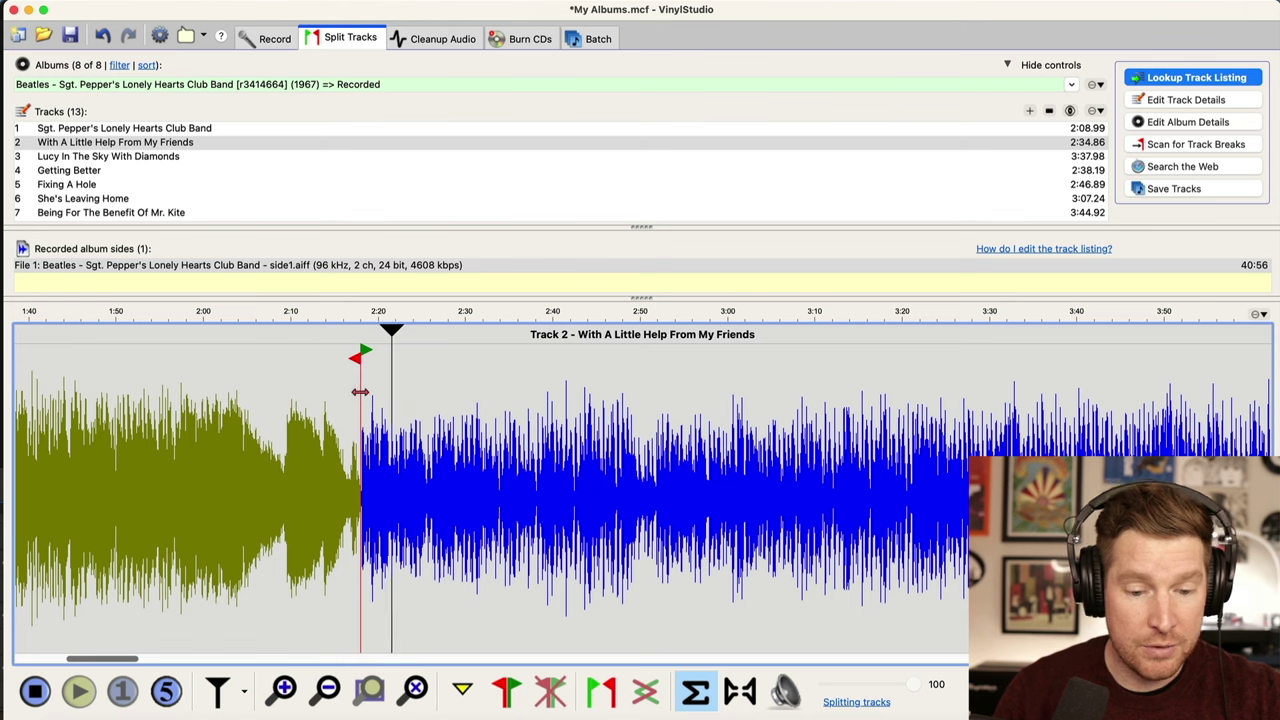
Fine-tune the track 1/2 split point so track 1 runs 2:09.10
drag(357, 391, 355, 391)
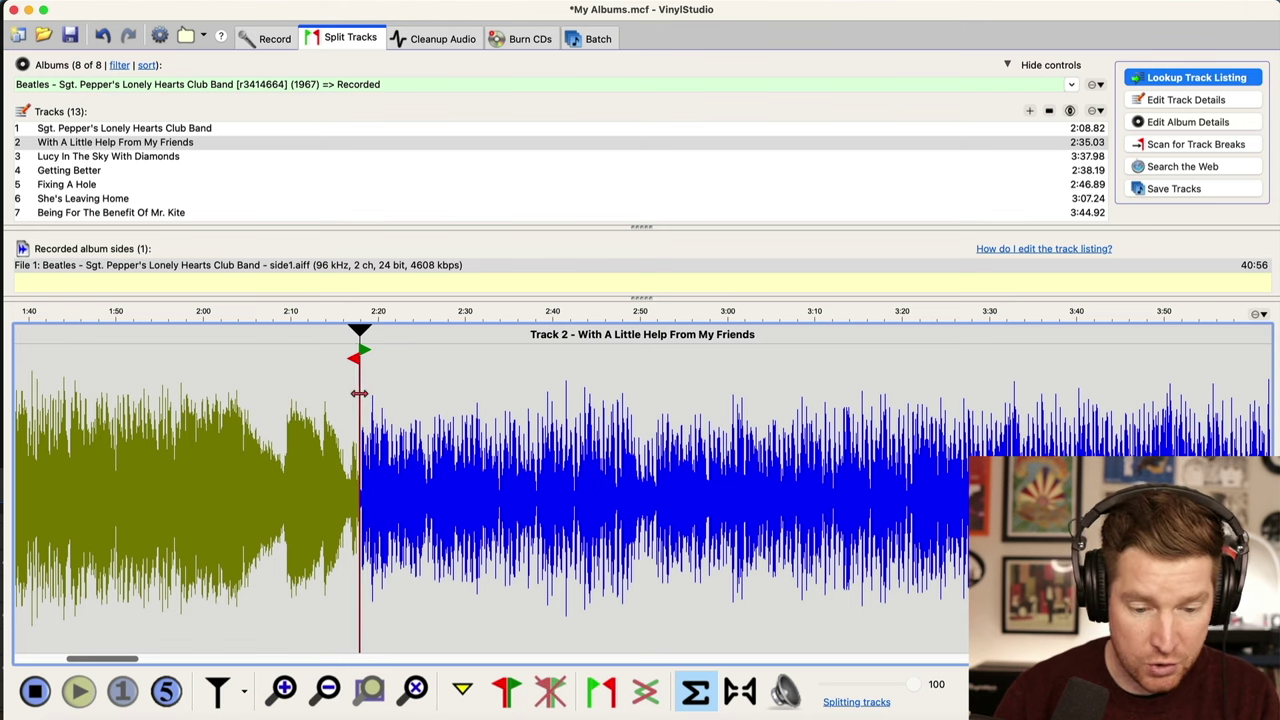
click(282, 690)
click(282, 690)
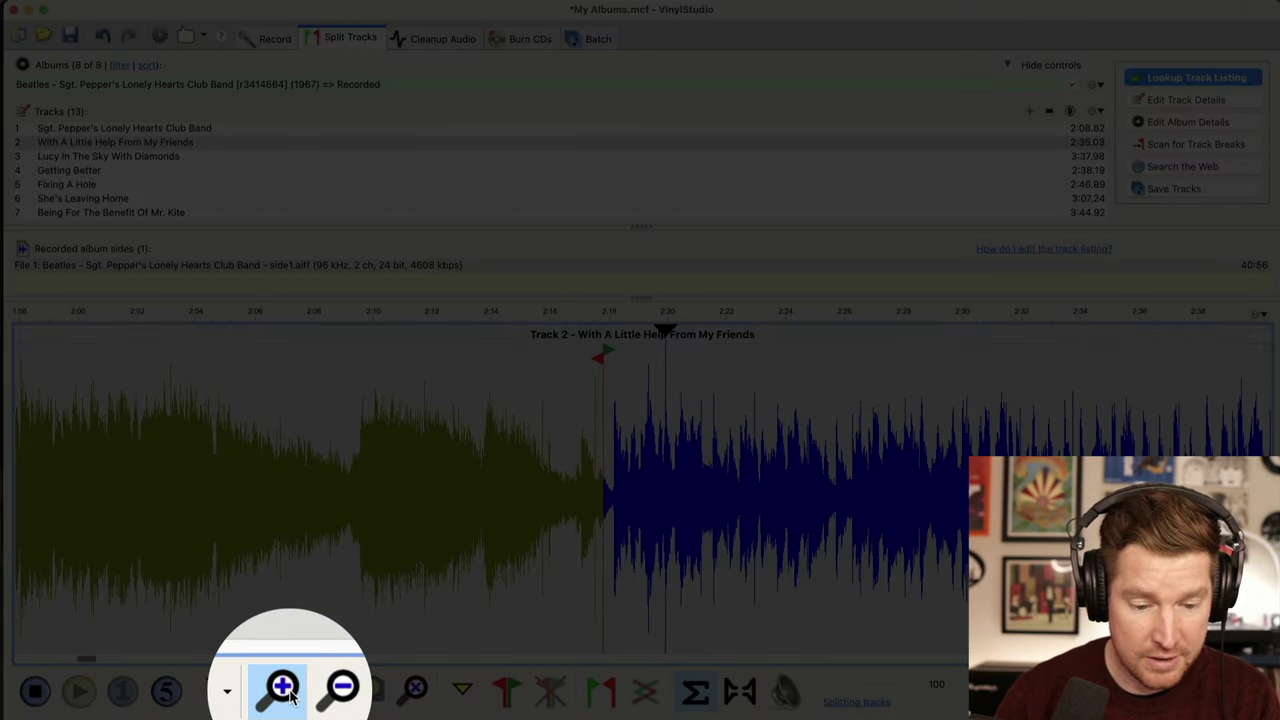
click(282, 690)
drag(541, 414, 550, 412)
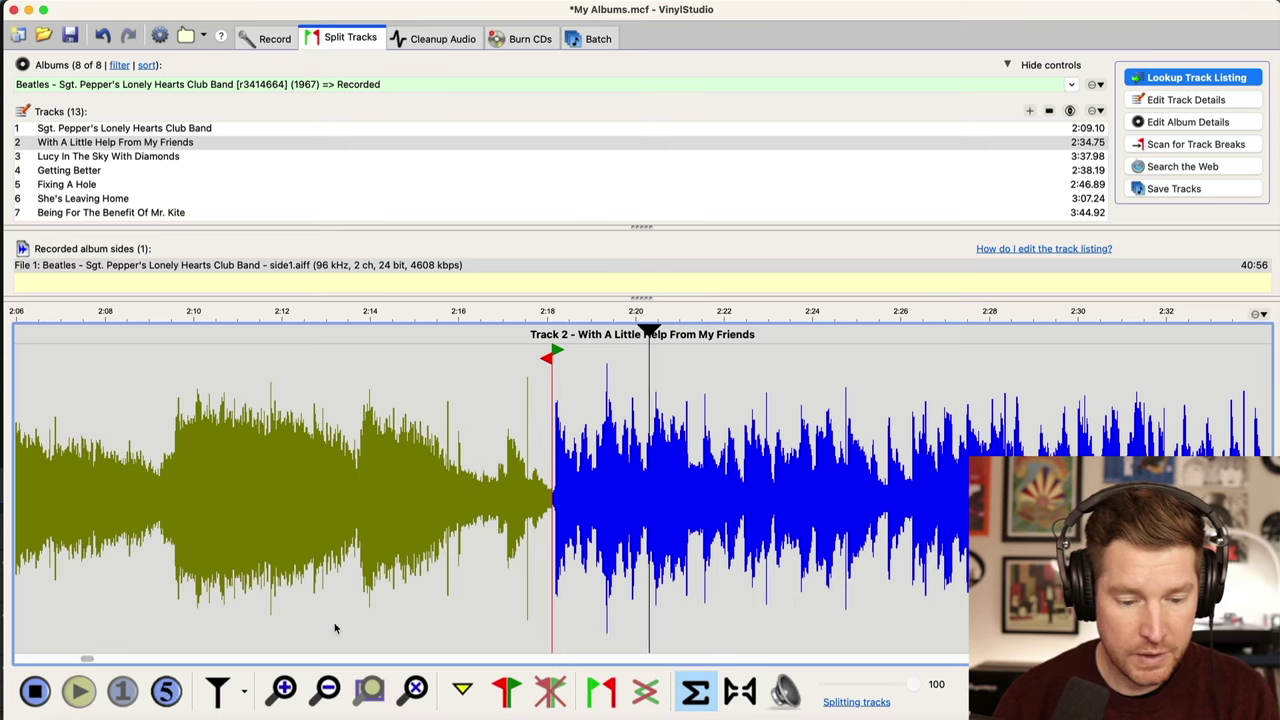
Zoom out and scroll right until the track 2/3 break markers appear
scroll(340, 617, right, 15)
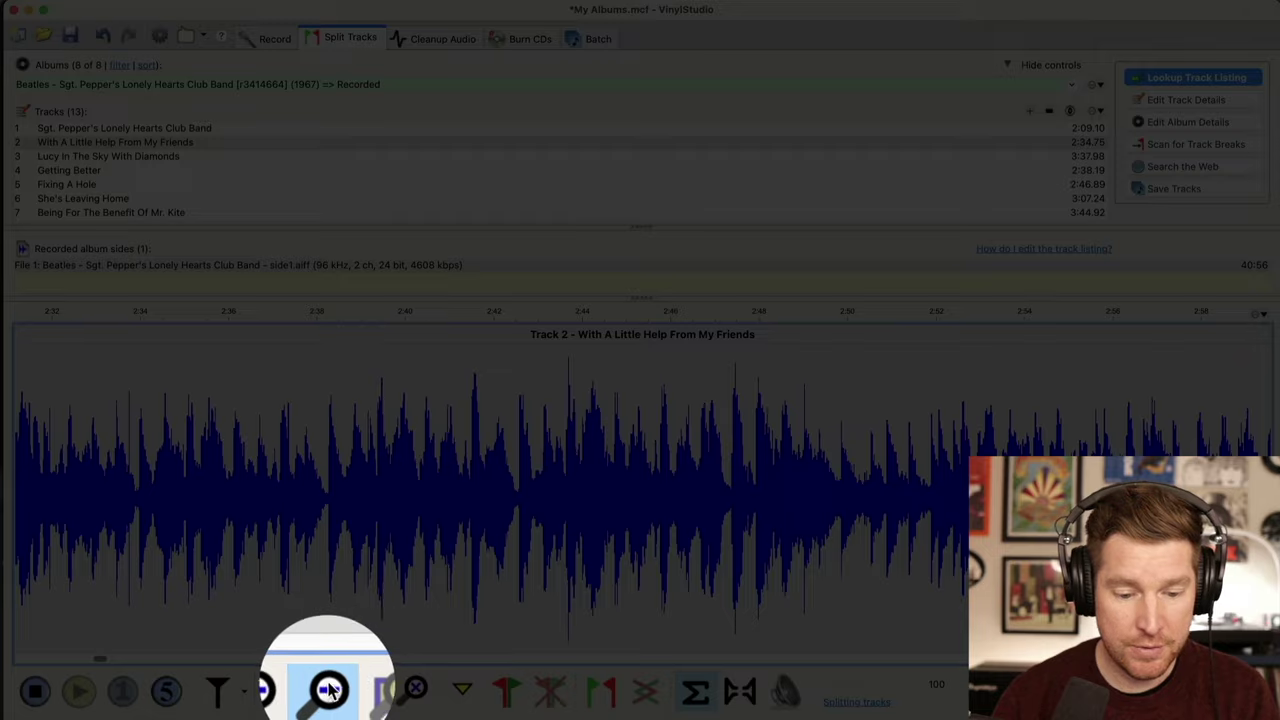
click(330, 690)
click(330, 690)
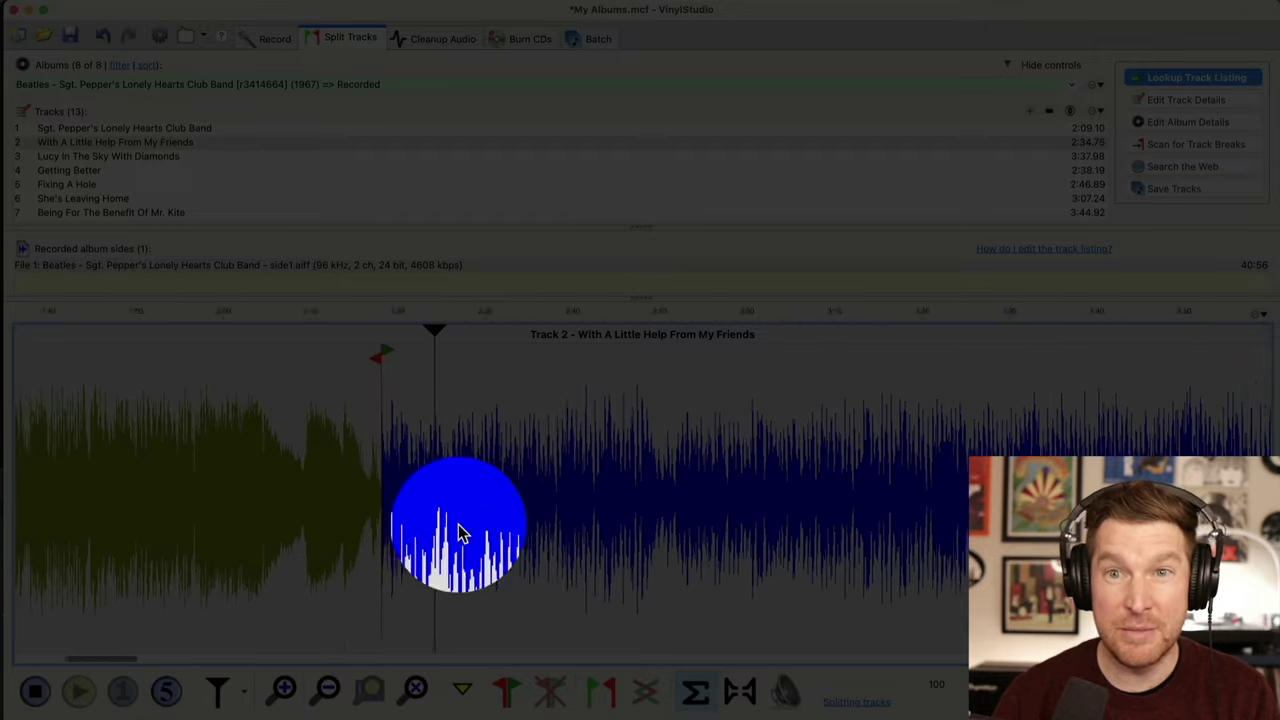
scroll(460, 530, right, 20)
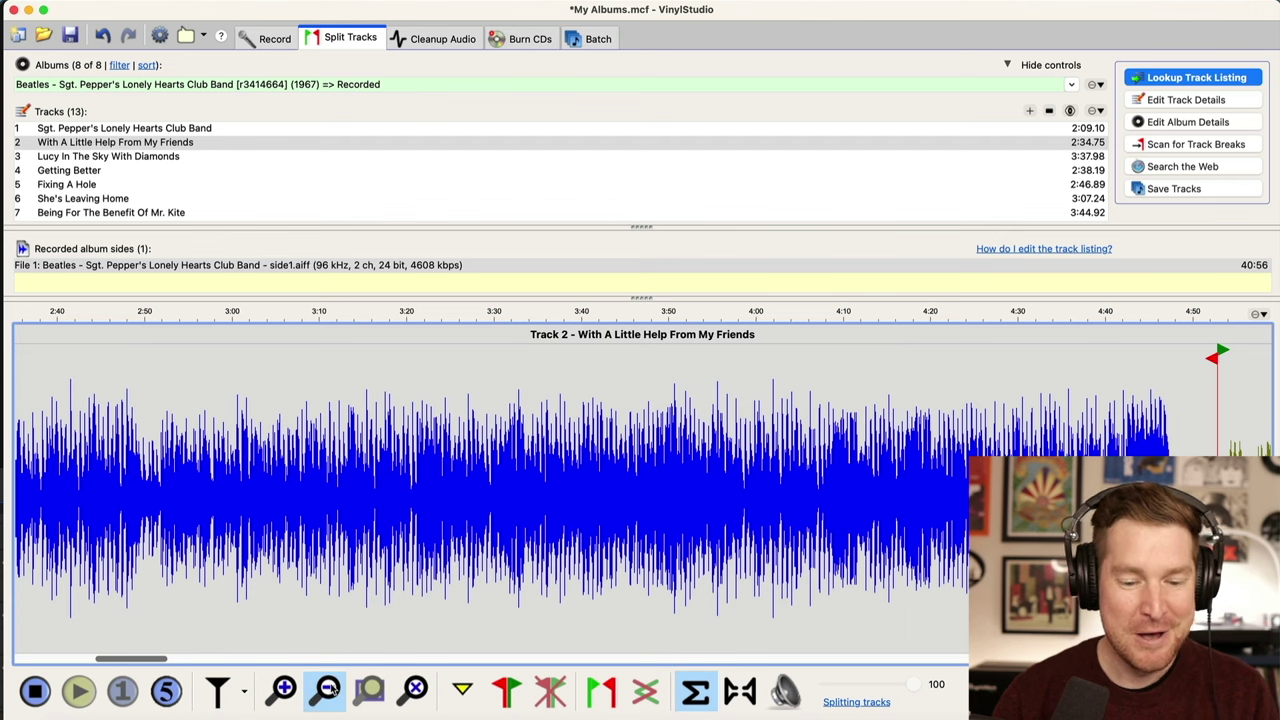
key(minus)
scroll(545, 543, right, 10)
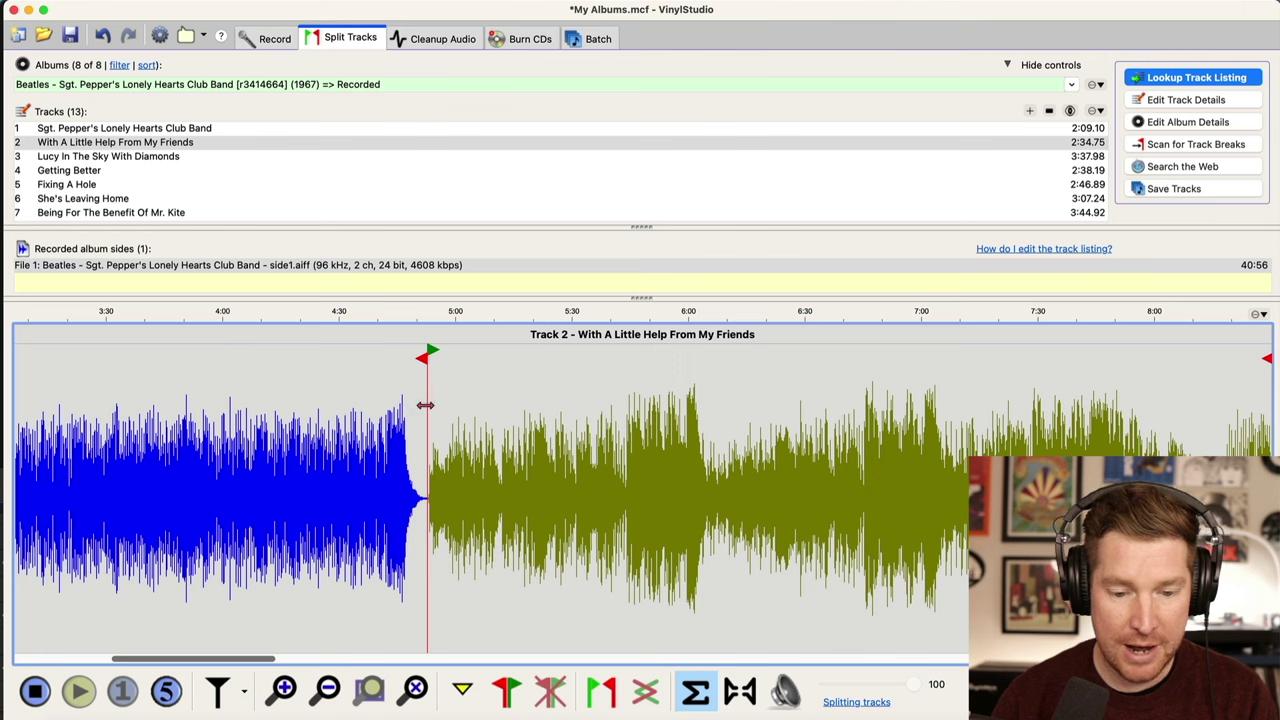
Drag Lucy's start and track 2's end markers into the silent gap, making track 2 2:35.04
click(425, 405)
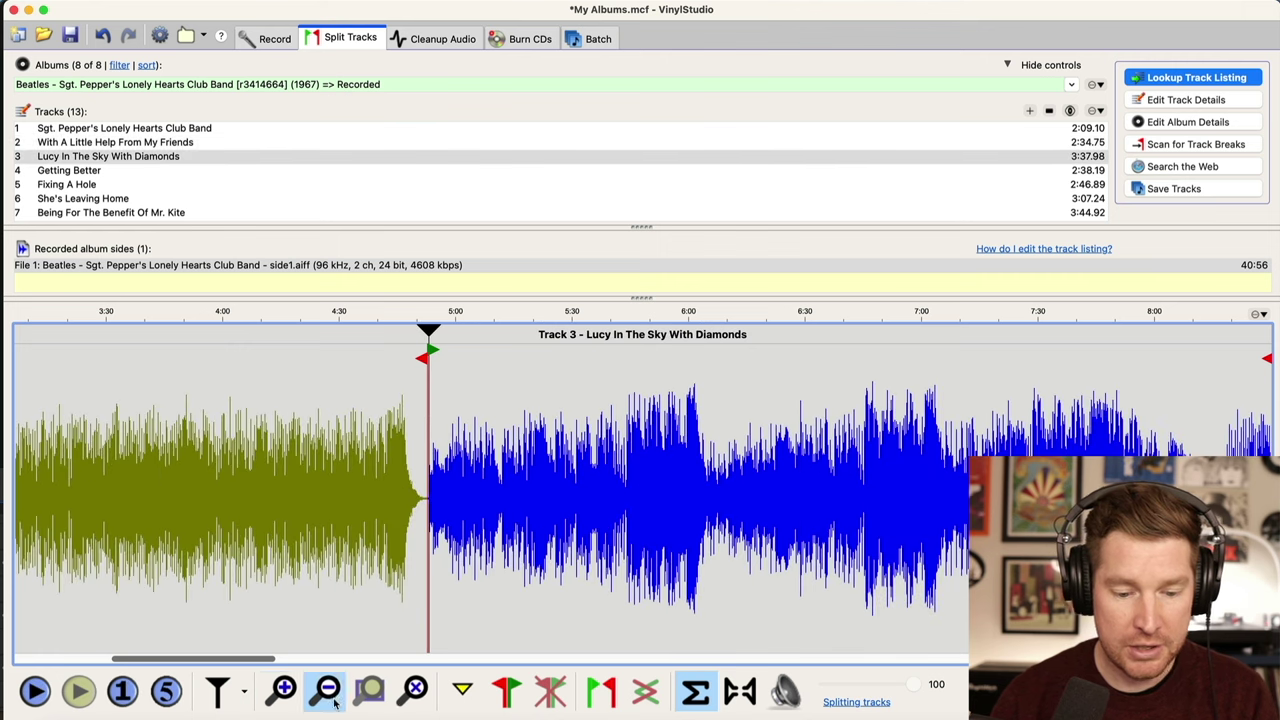
click(283, 690)
click(284, 690)
click(283, 690)
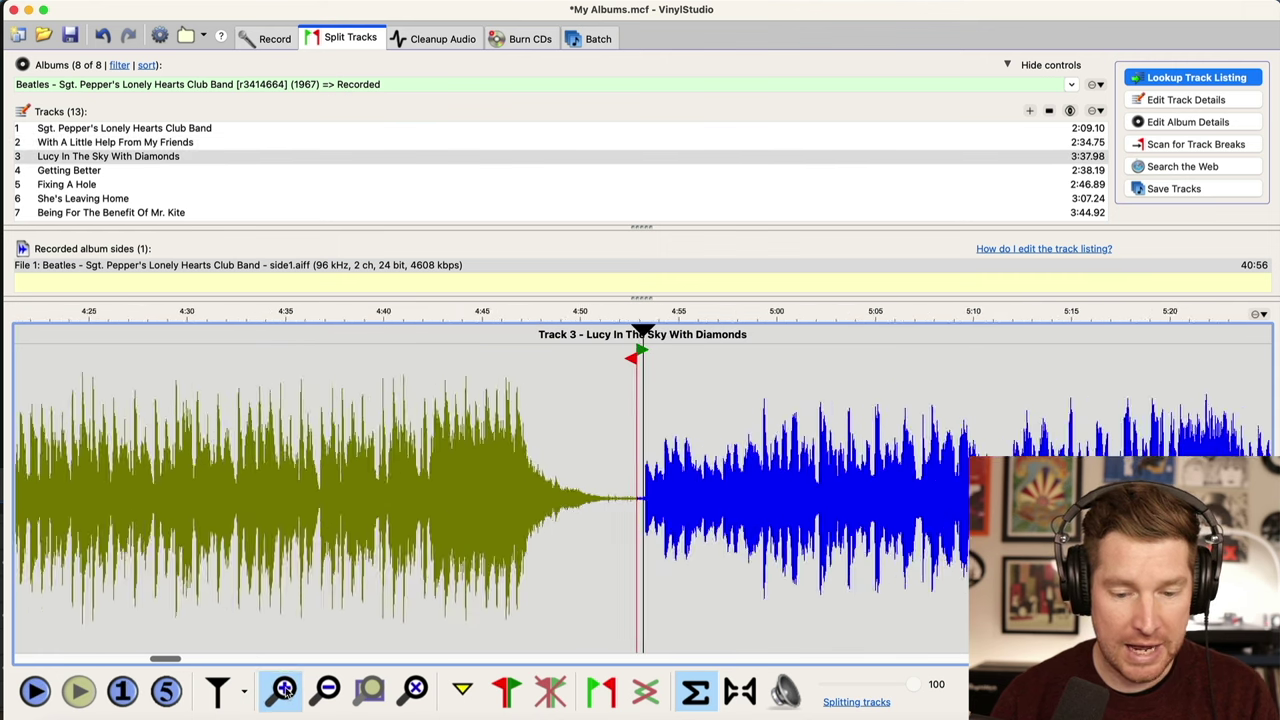
key(space)
key(space)
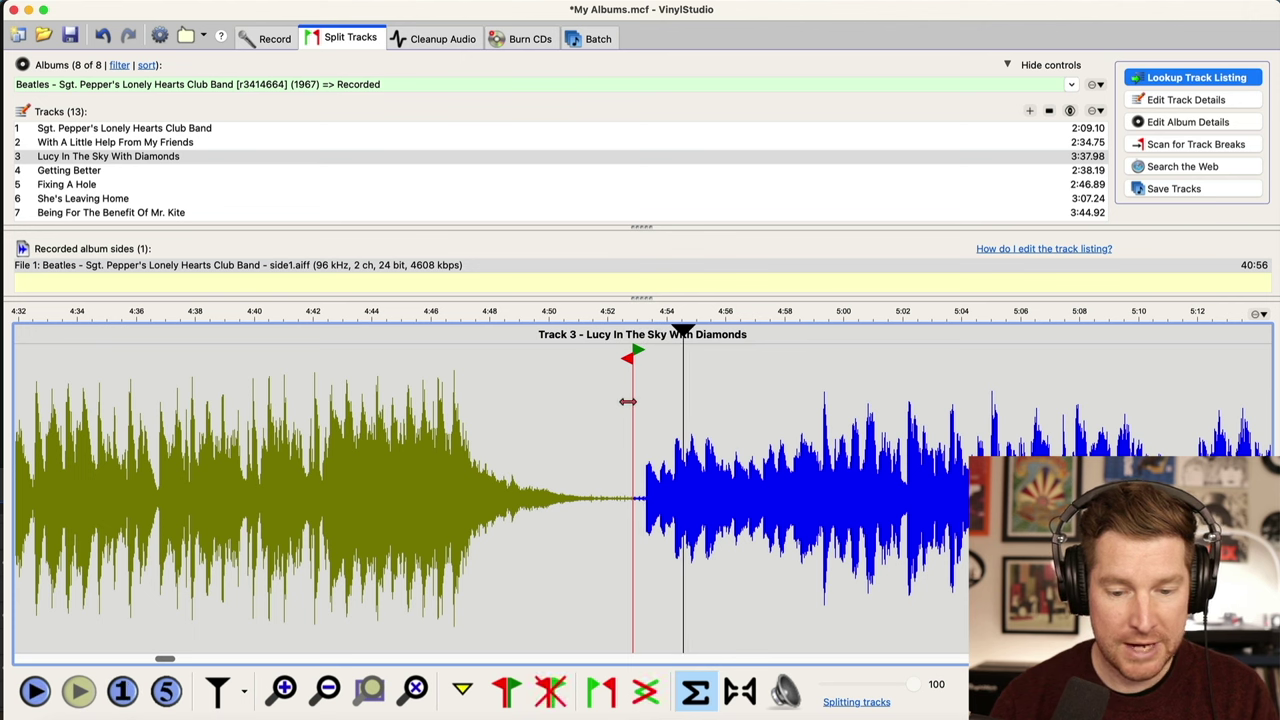
drag(629, 401, 636, 404)
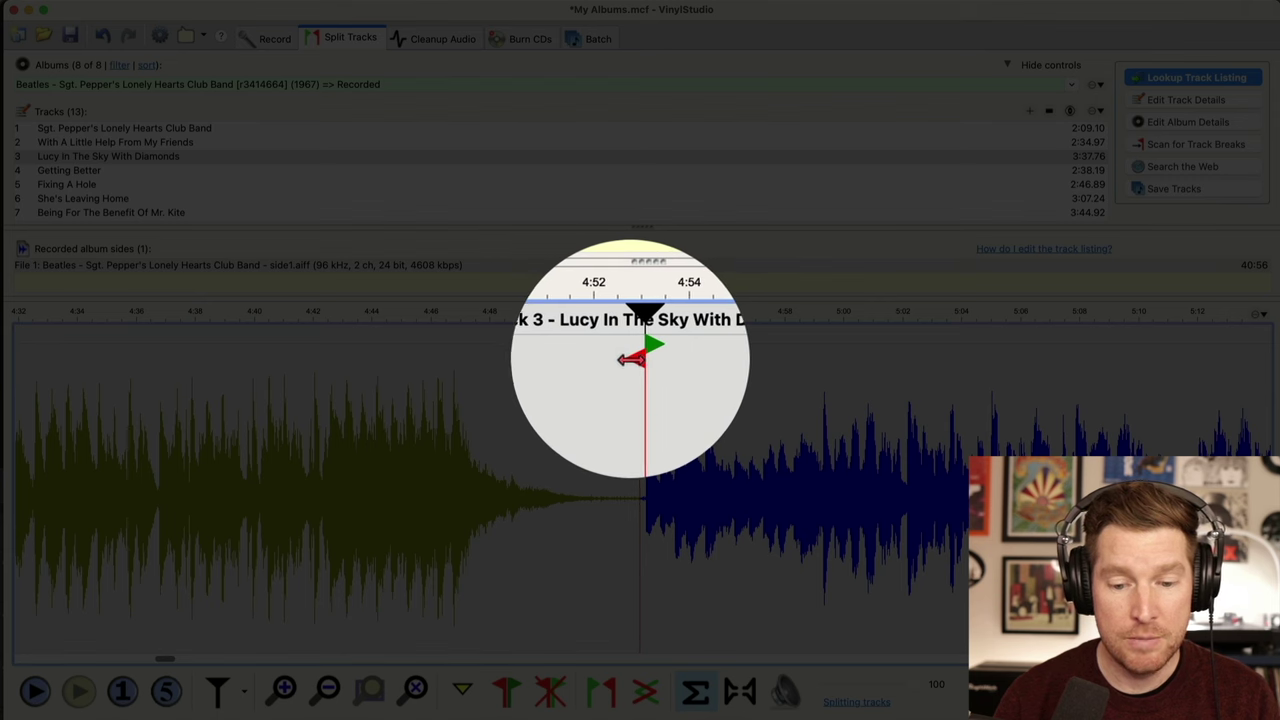
mouse_move(627, 357)
mouse_down()
mouse_move(663, 349)
mouse_move(612, 358)
mouse_up()
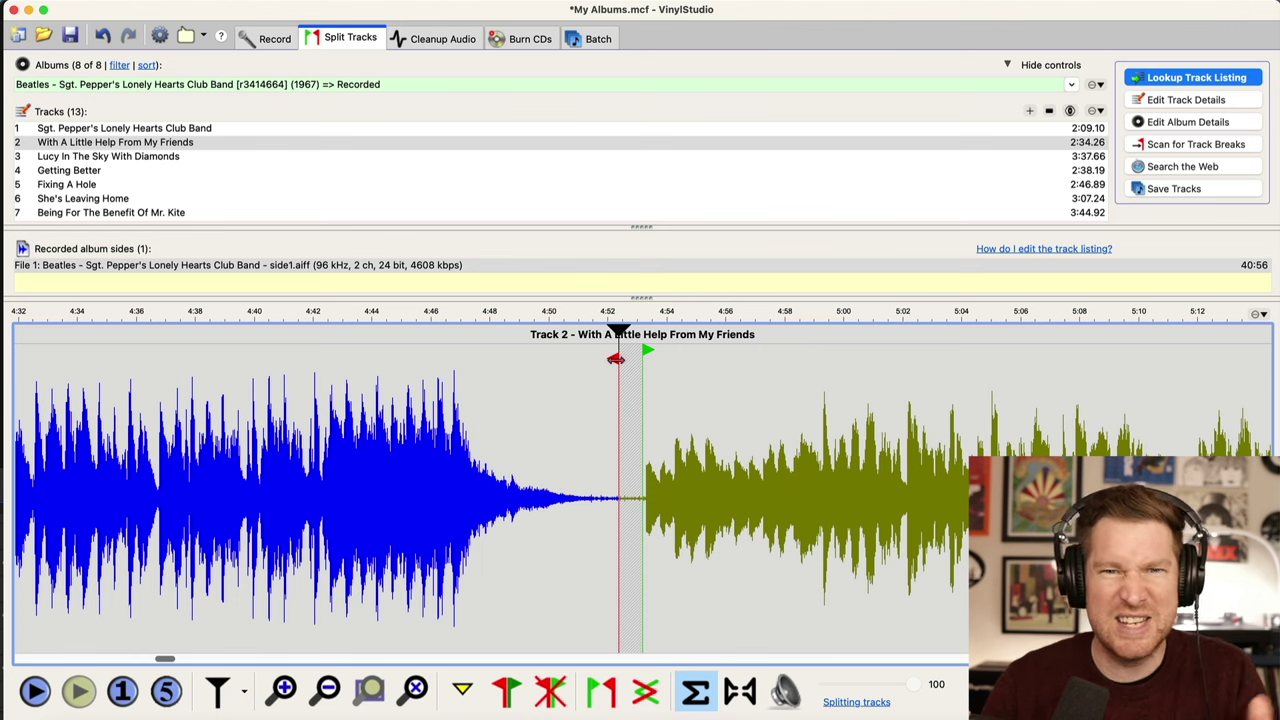
mouse_move(615, 358)
mouse_down()
mouse_move(640, 358)
mouse_move(632, 381)
mouse_move(643, 382)
mouse_up()
click(574, 388)
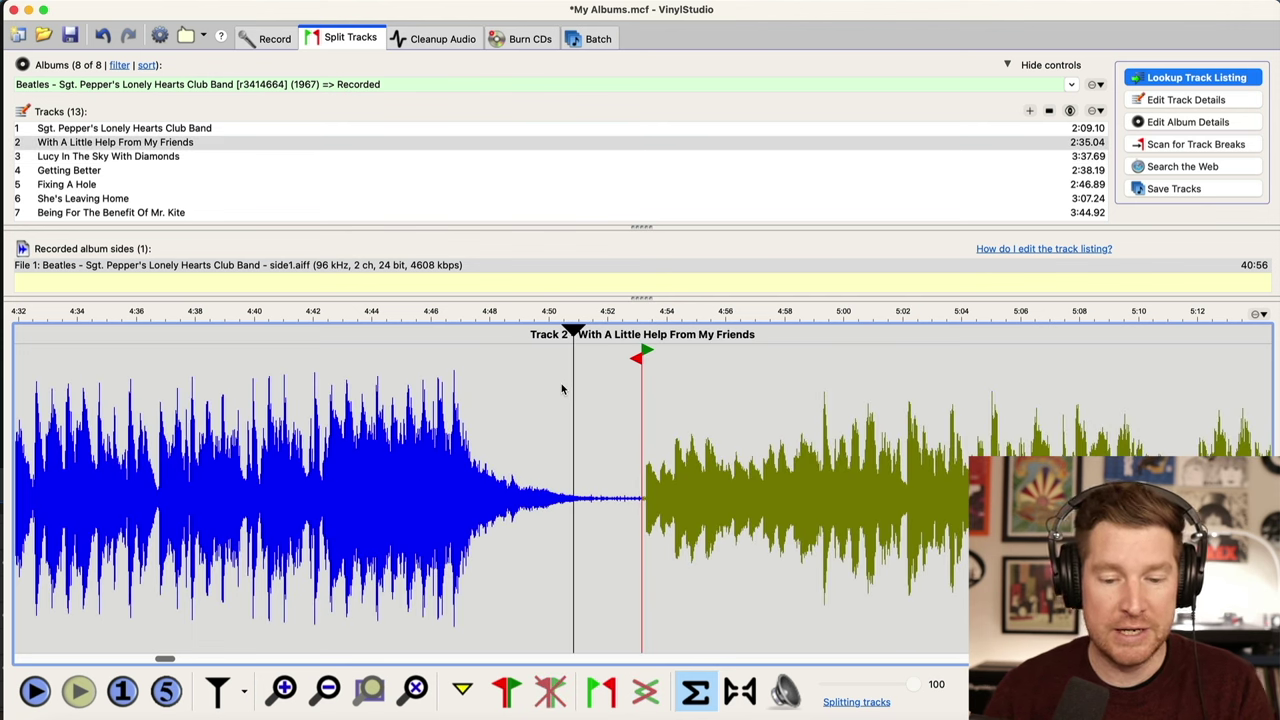
key(space)
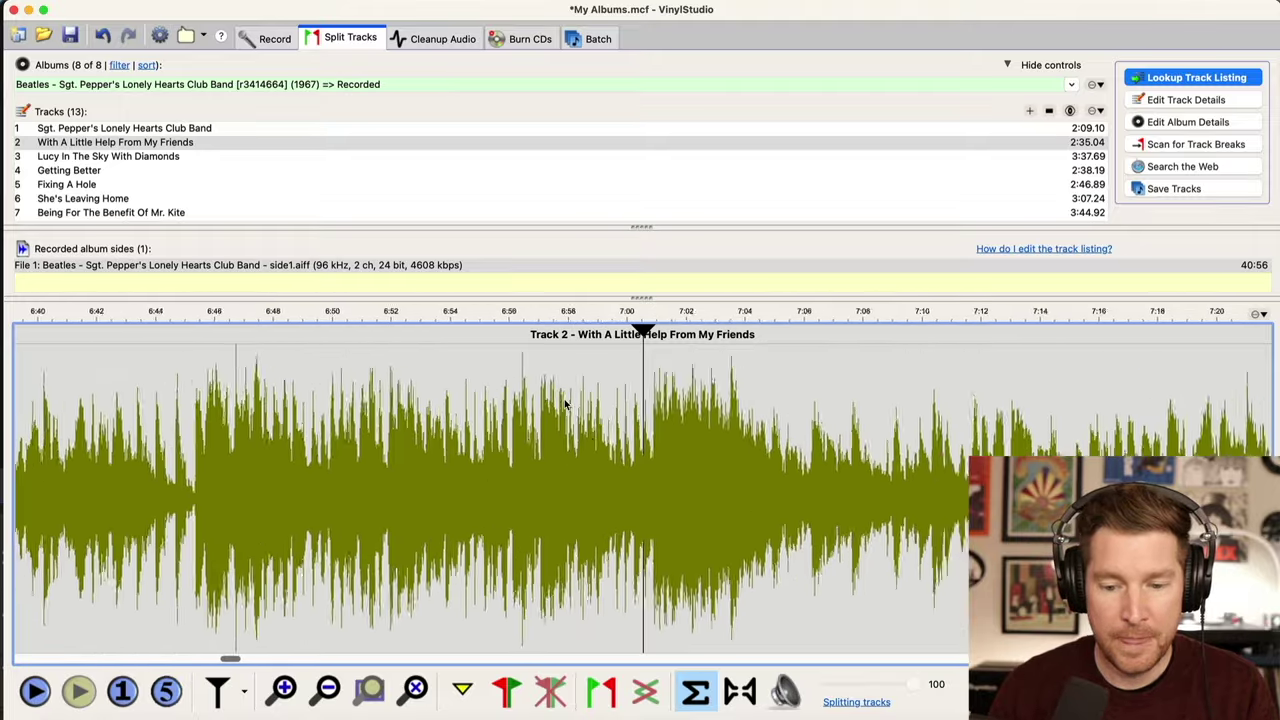
Move the Lucy / Getting Better break into the silence near 8:18, checking it by playback
click(326, 690)
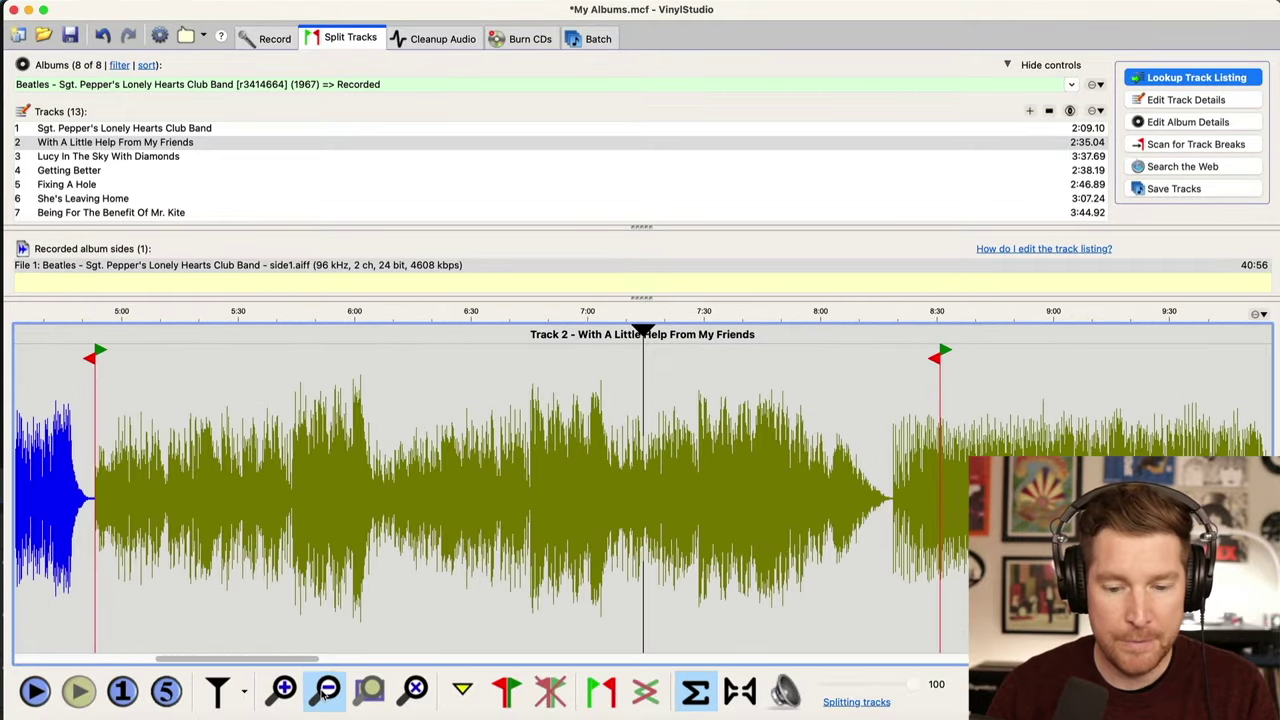
click(806, 515)
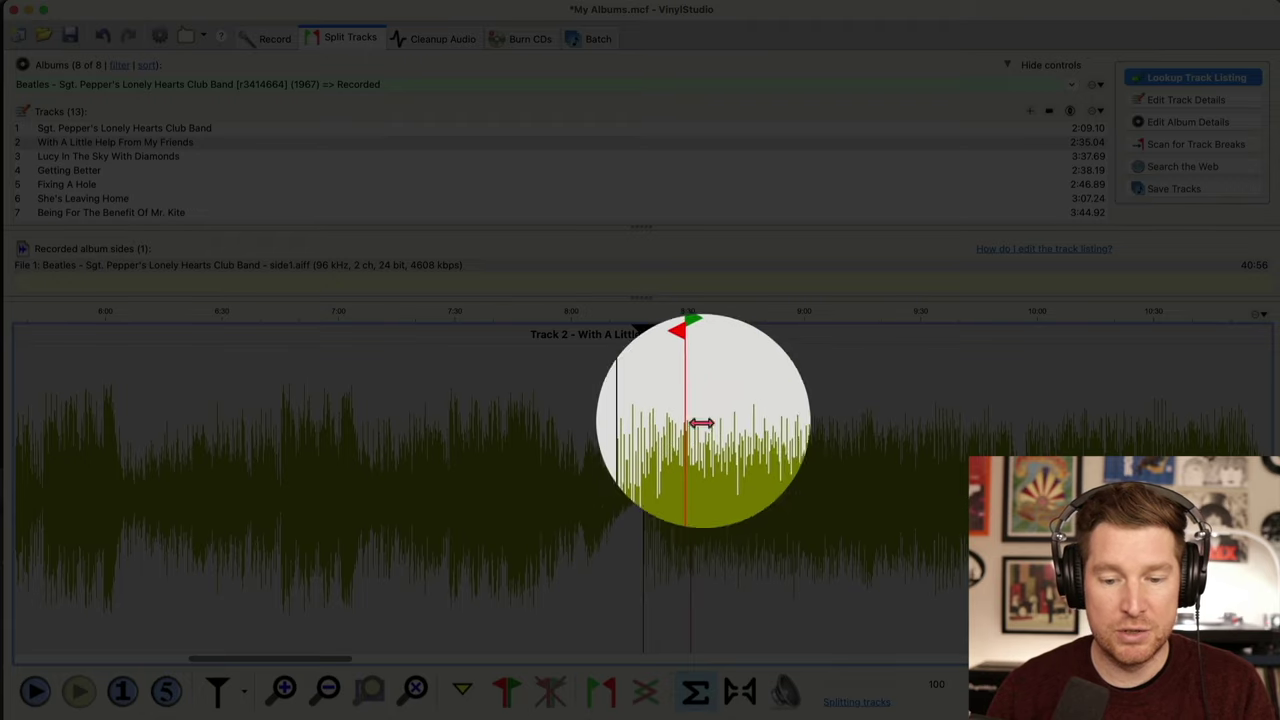
drag(692, 385, 642, 392)
click(282, 690)
click(282, 690)
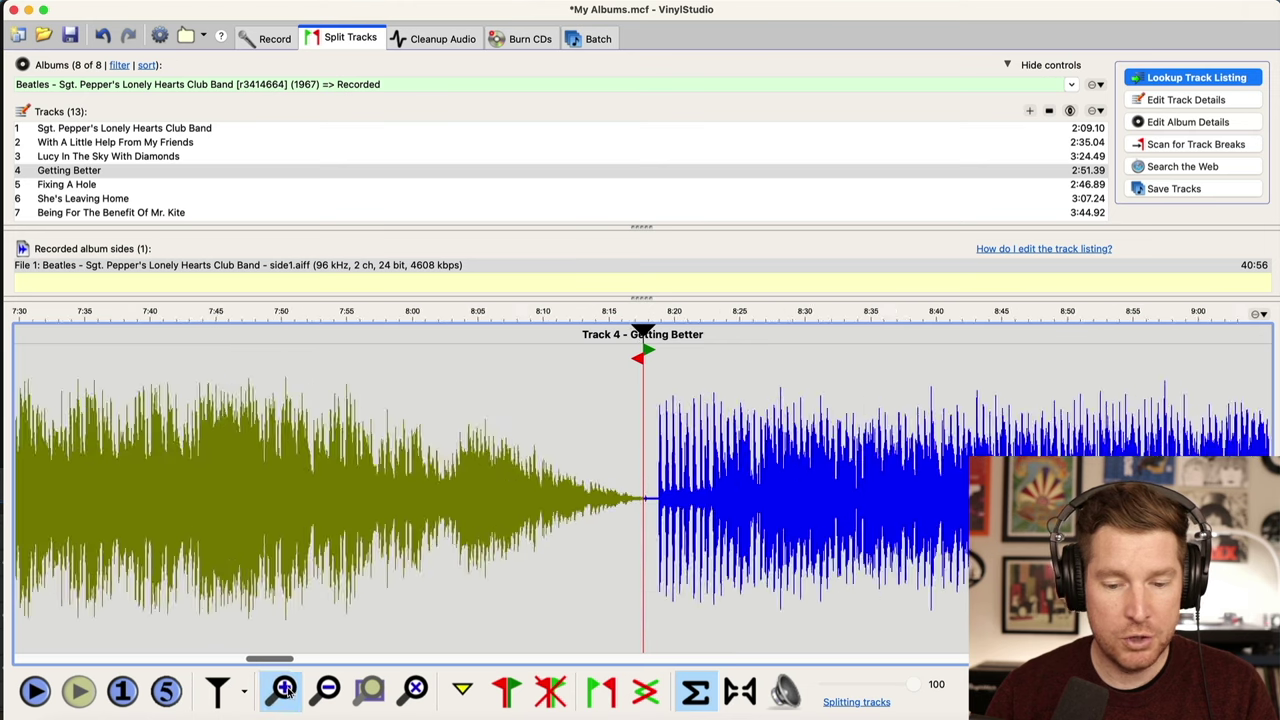
click(282, 690)
drag(649, 405, 664, 405)
click(572, 420)
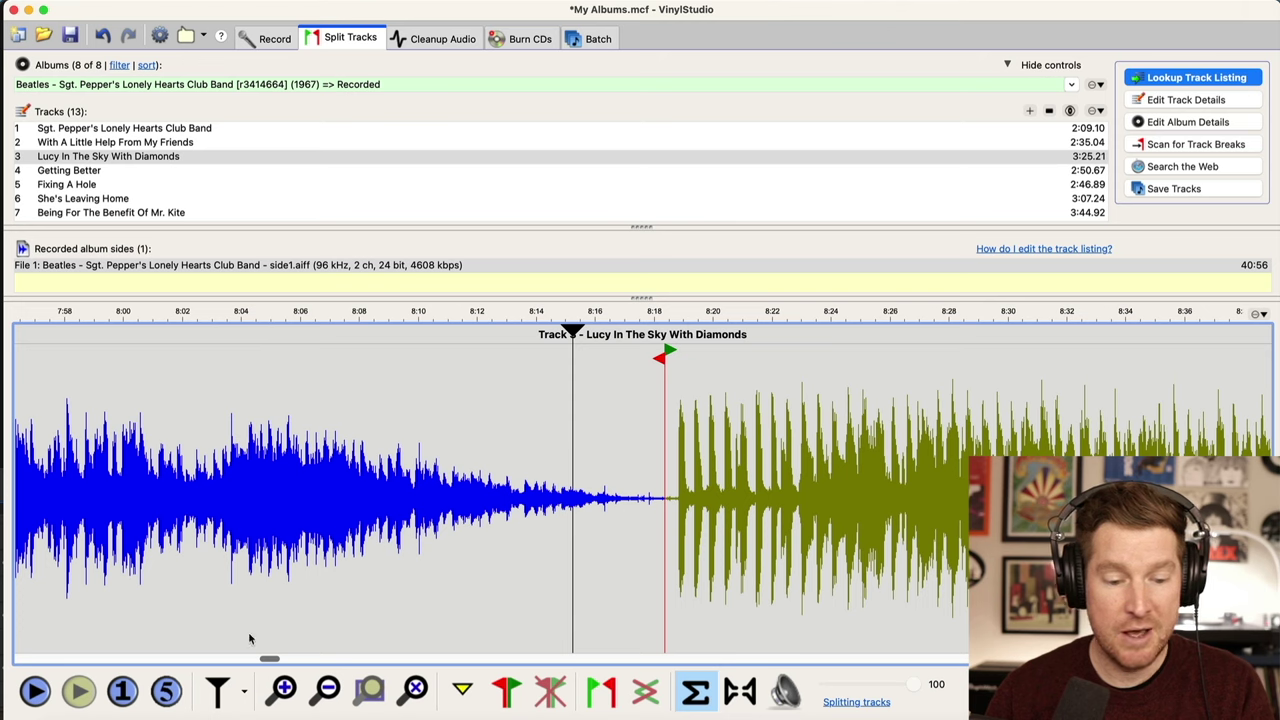
click(36, 696)
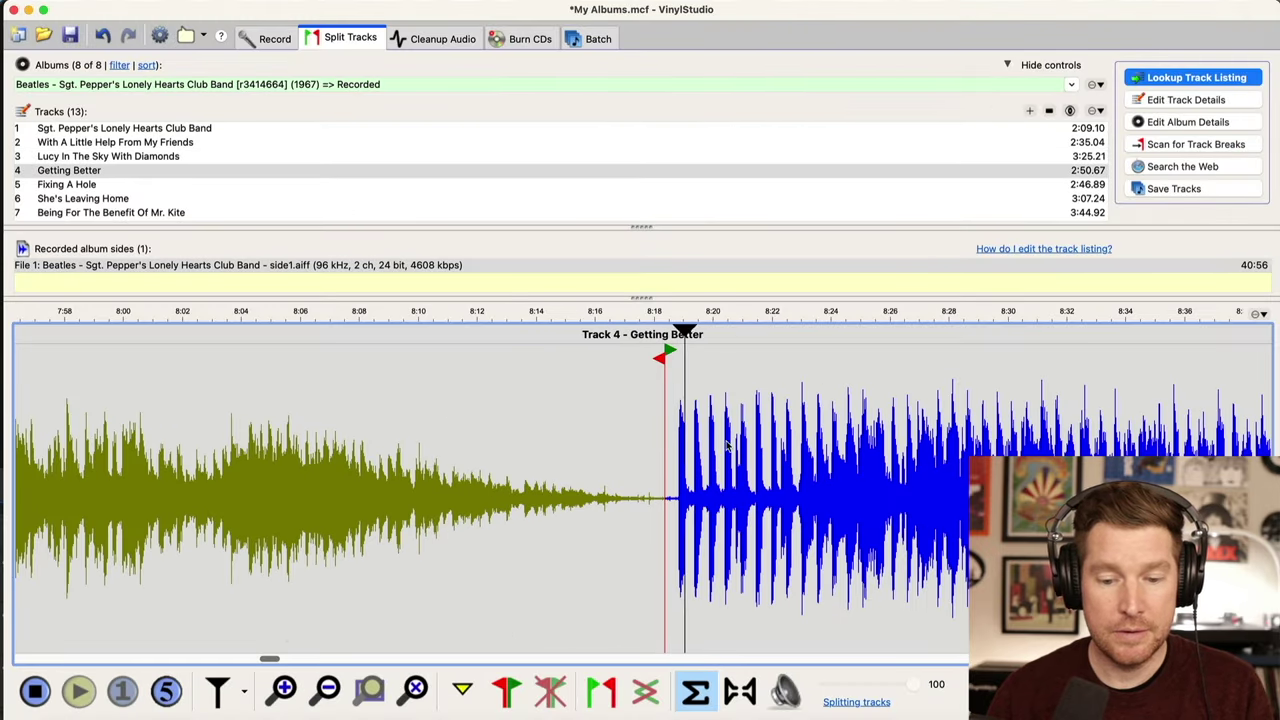
drag(663, 396, 663, 400)
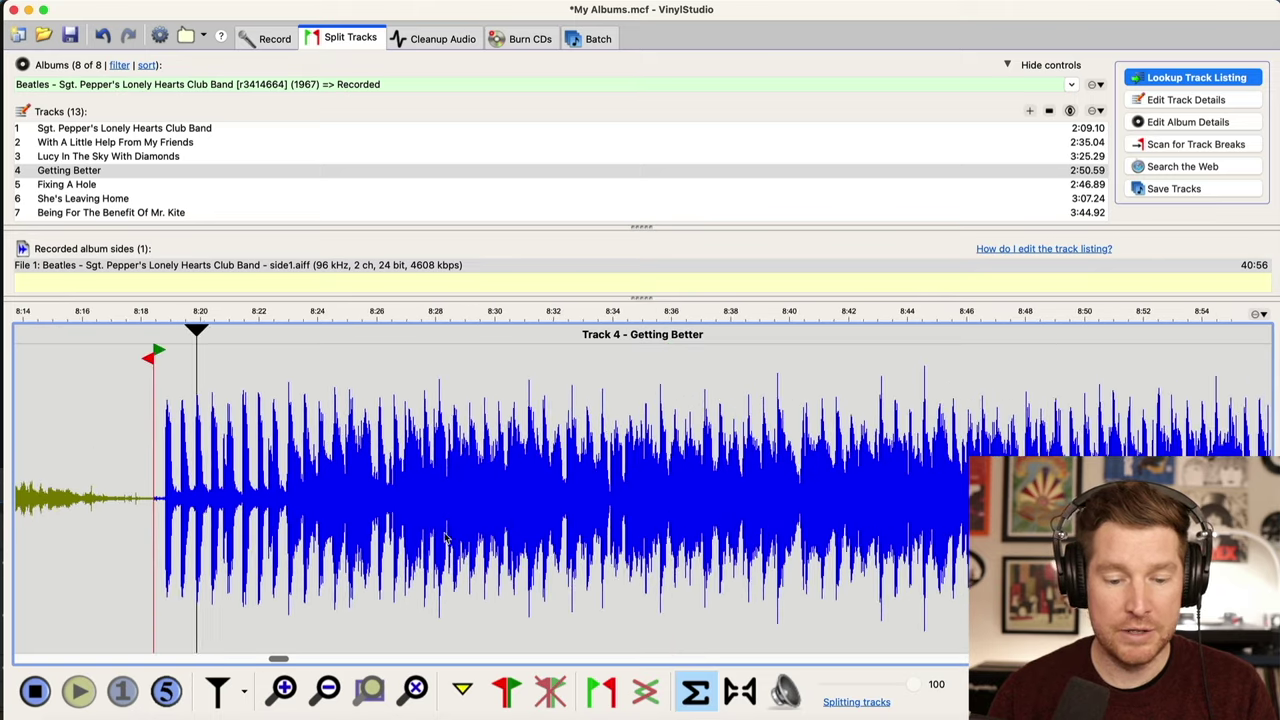
Move the Getting Better / Fixing A Hole break into the gap, making Getting Better 2:45.89
click(325, 690)
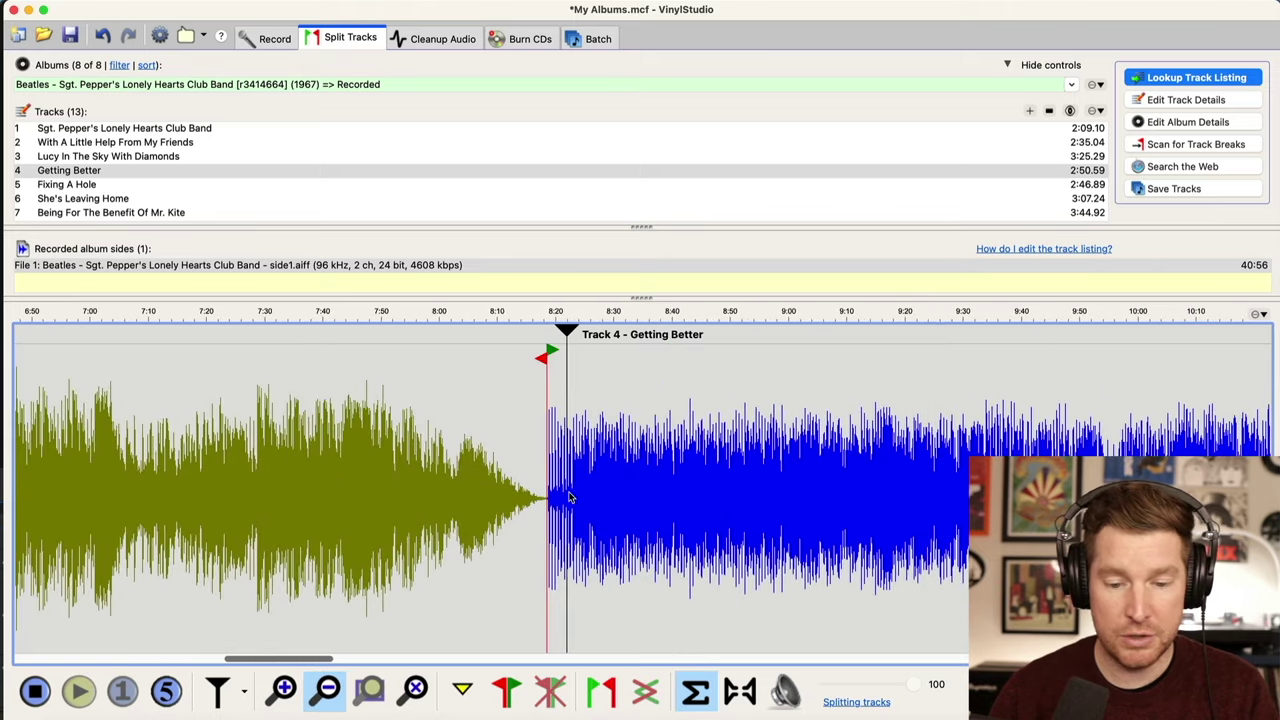
click(325, 690)
scroll(575, 495, right, 5)
scroll(575, 495, right, 2)
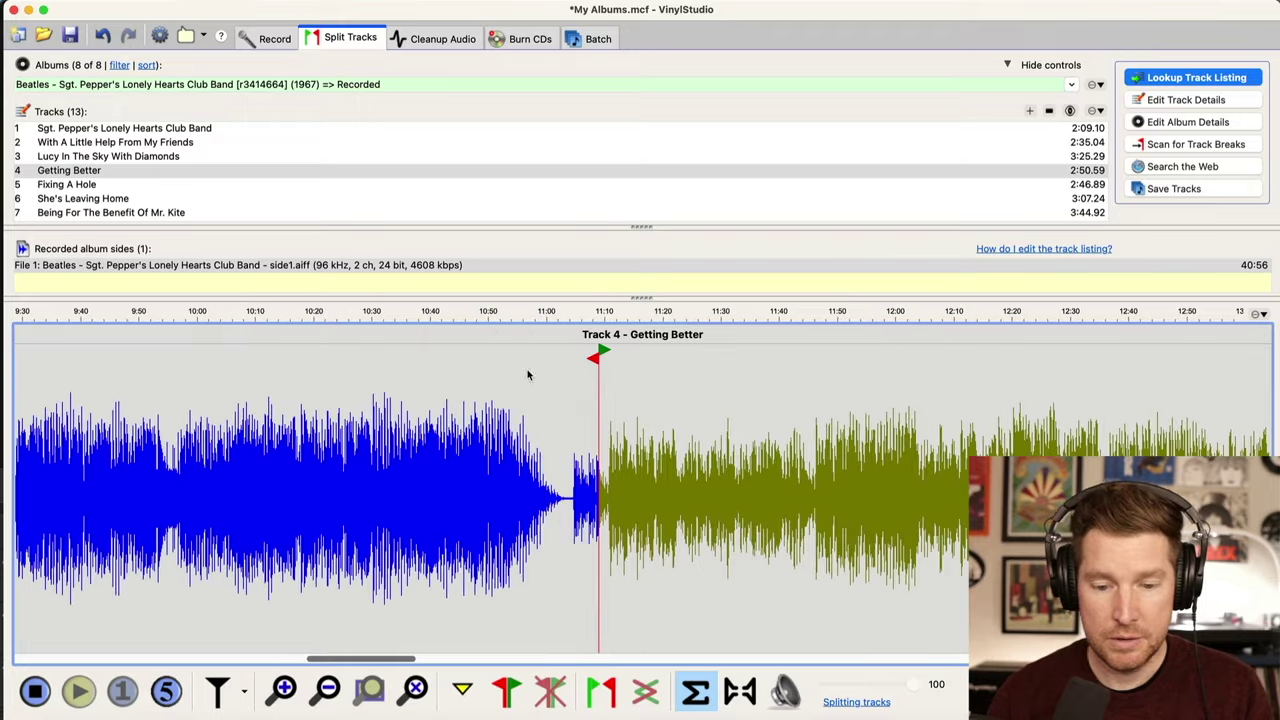
drag(564, 395, 567, 392)
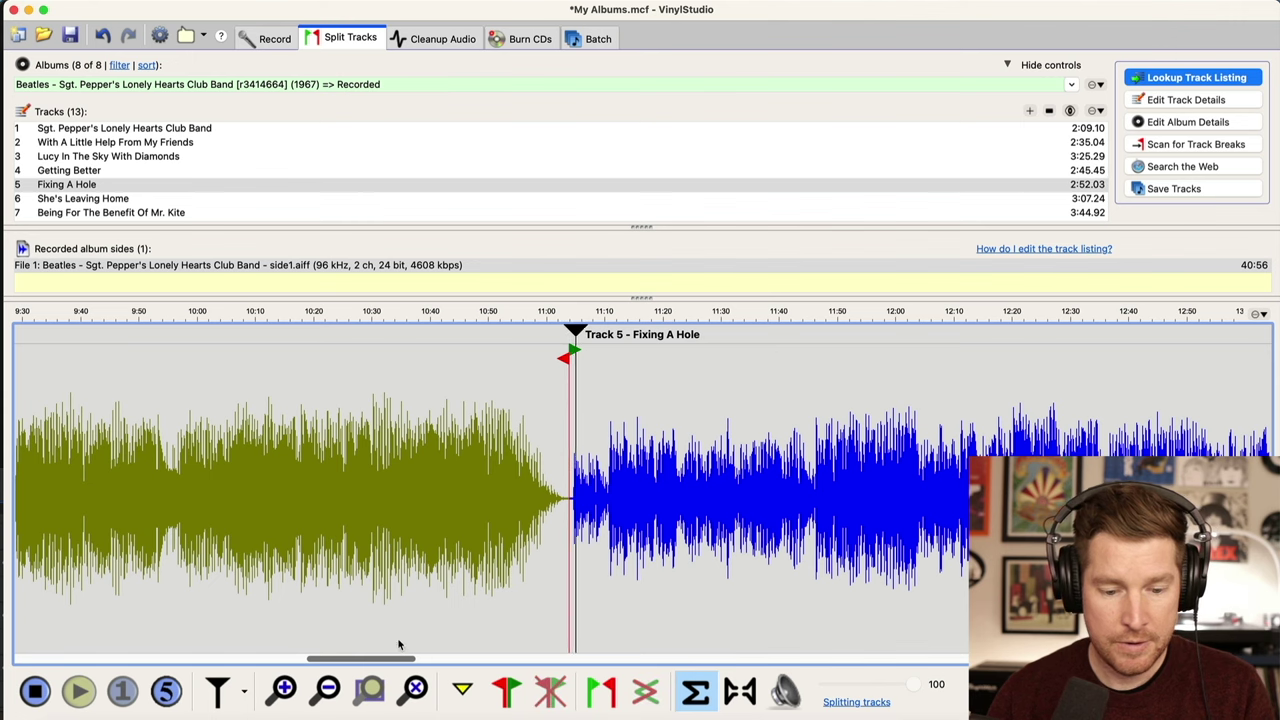
click(296, 692)
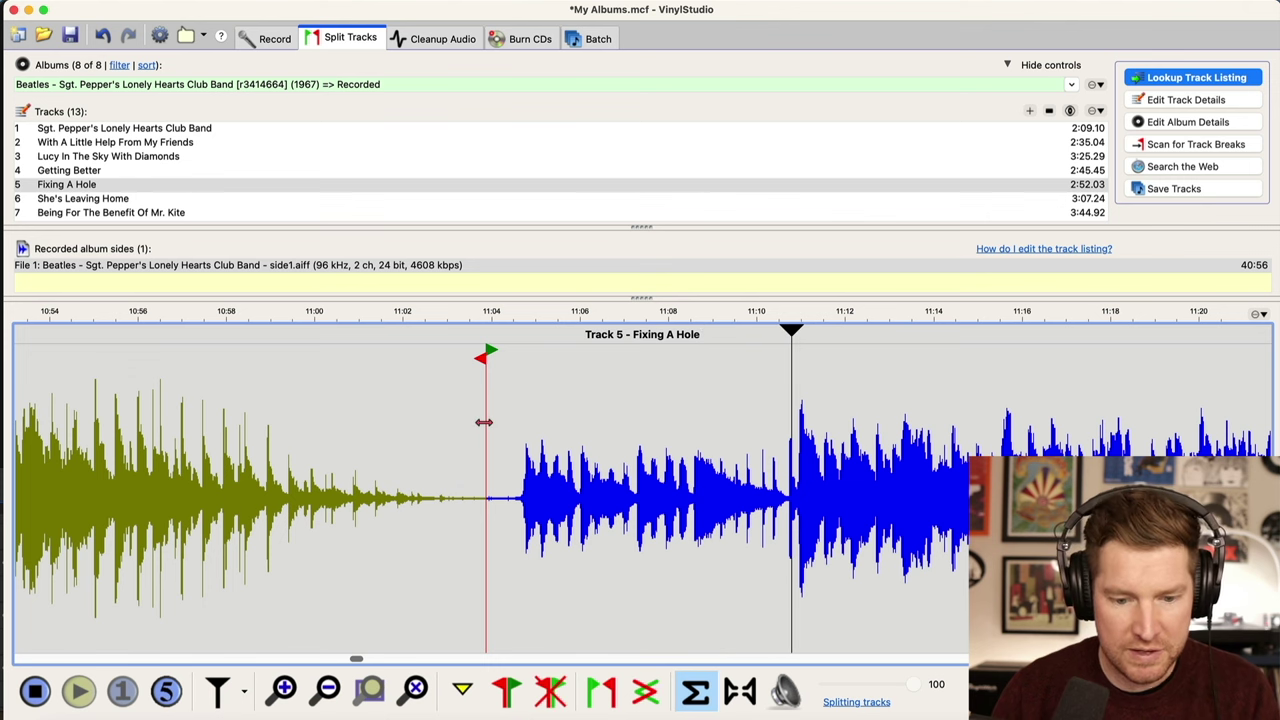
drag(486, 422, 503, 418)
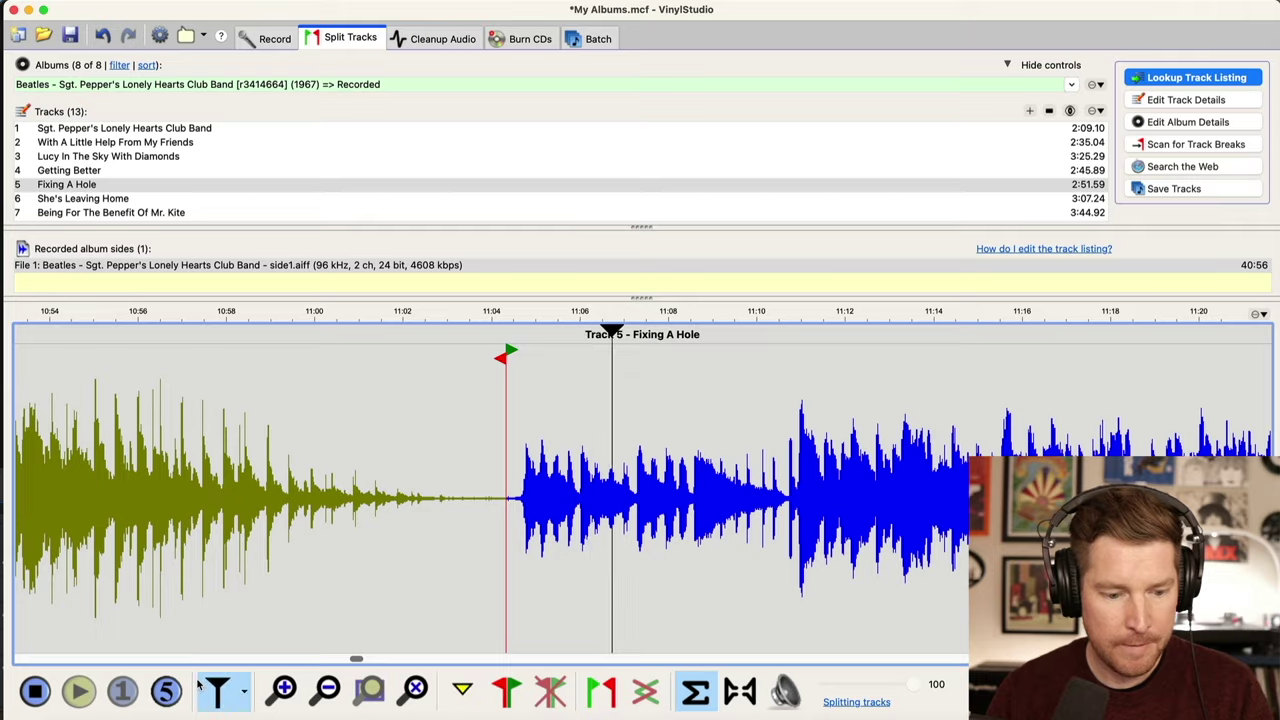
click(327, 689)
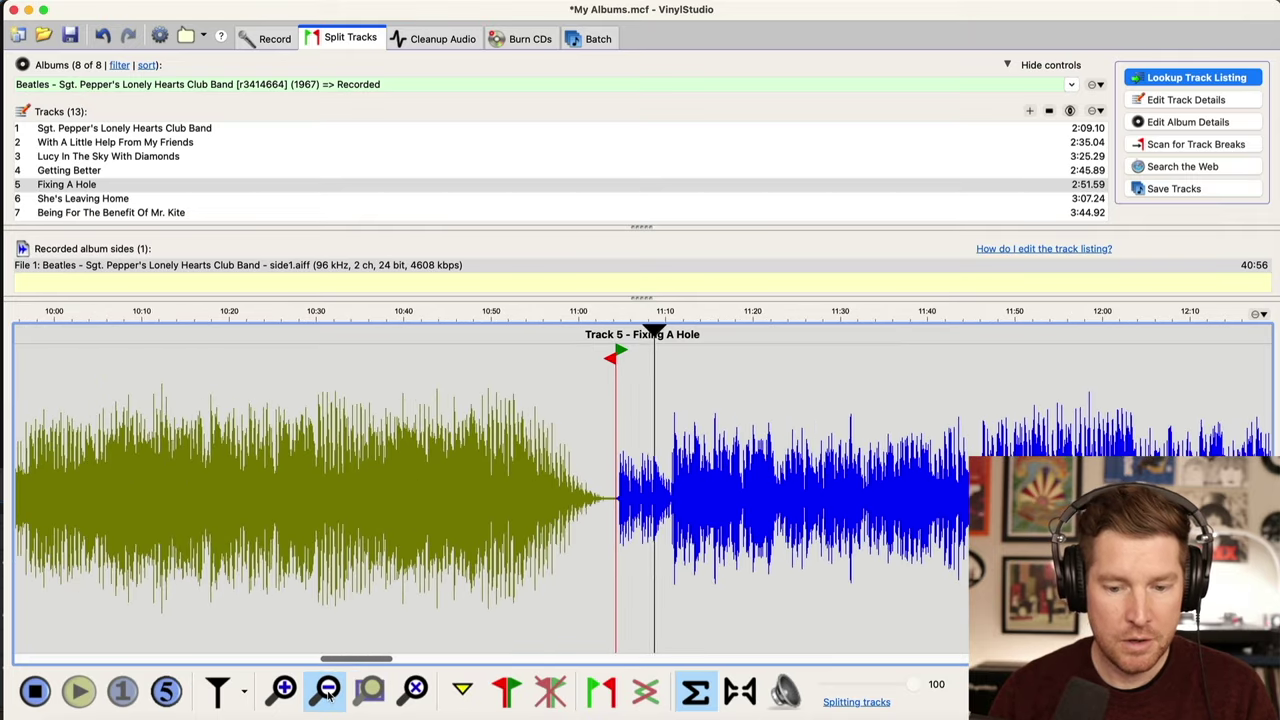
key(Right)
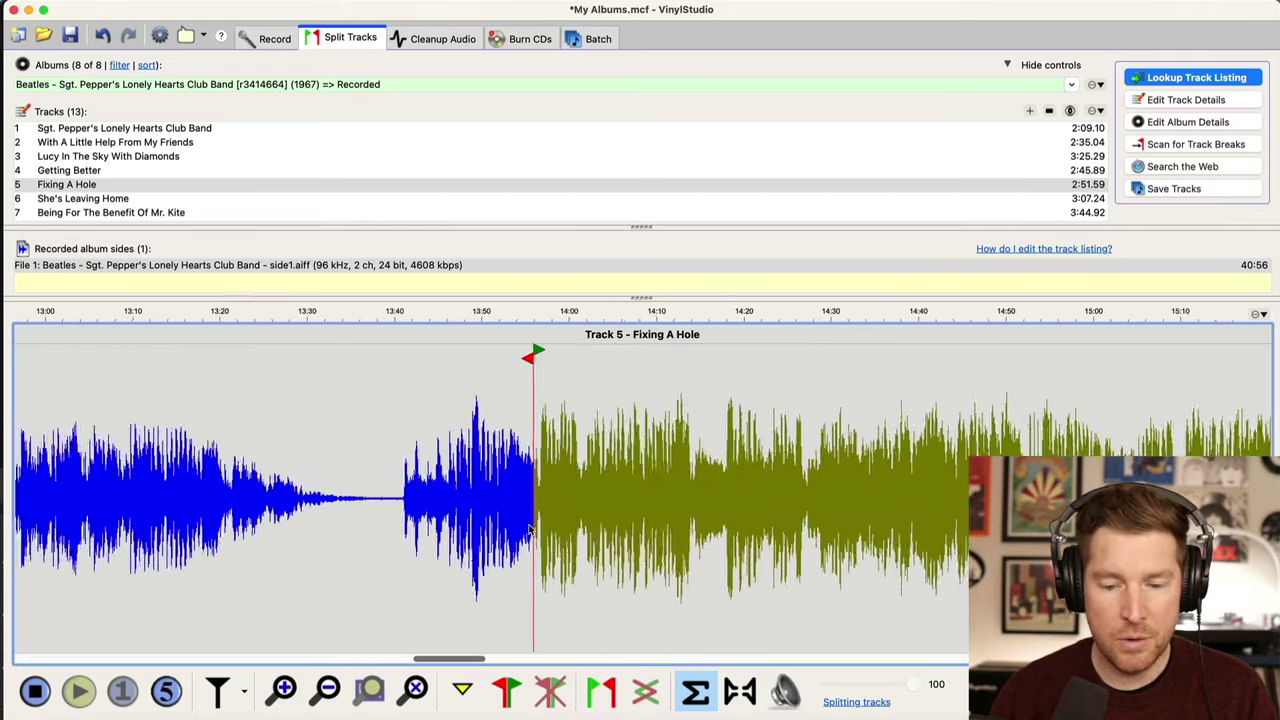
scroll(530, 530, left, 3)
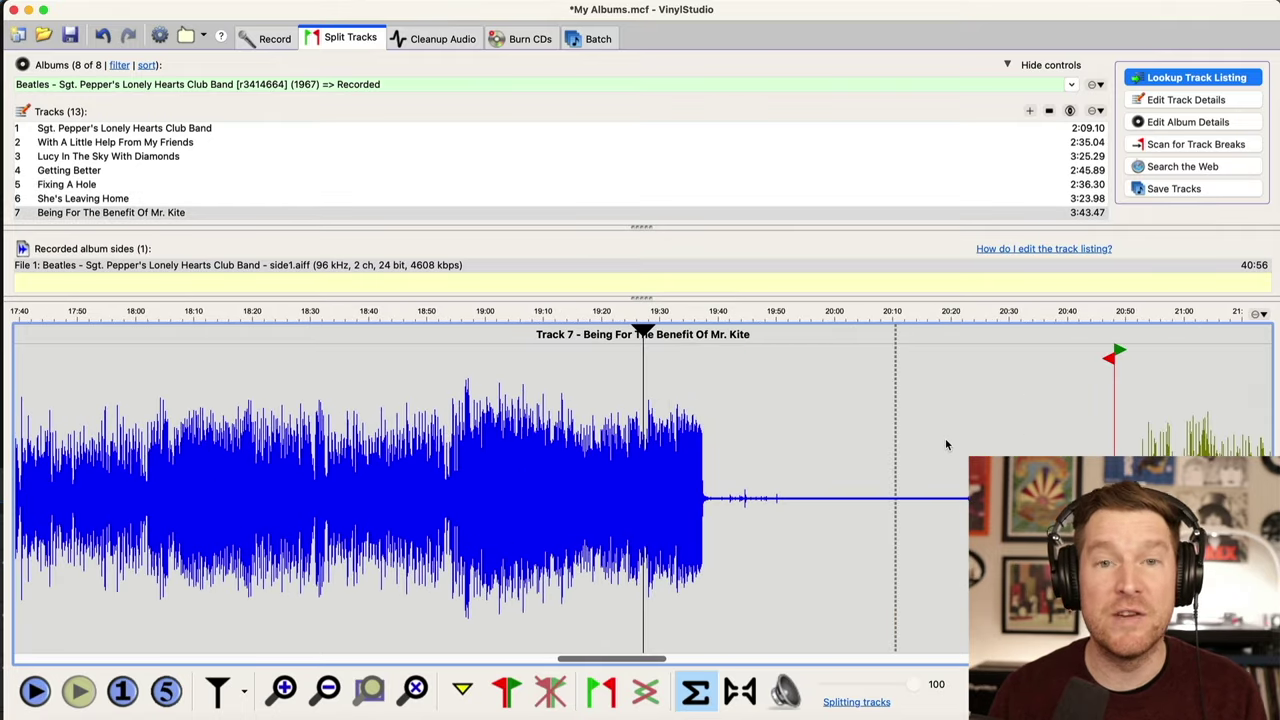
Pull Mr. Kite's end marker back into the silence before Within Without You, making it 2:36.00
scroll(945, 444, right, 5)
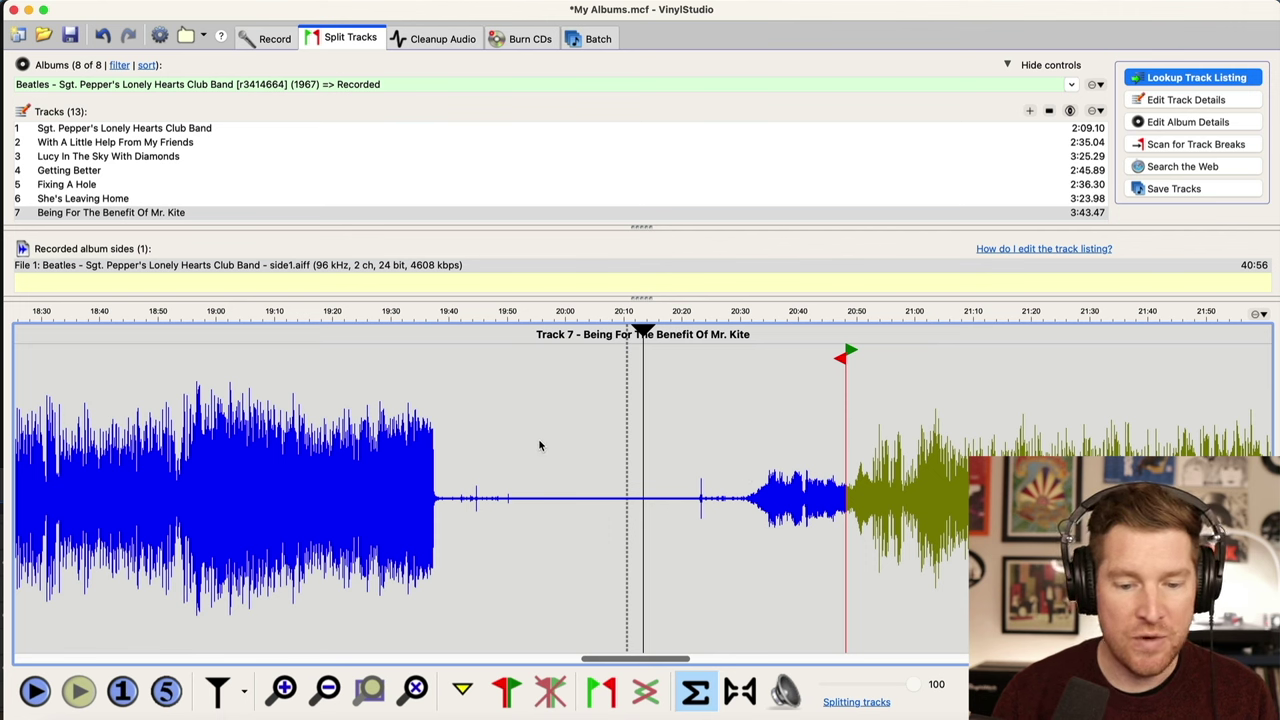
click(539, 401)
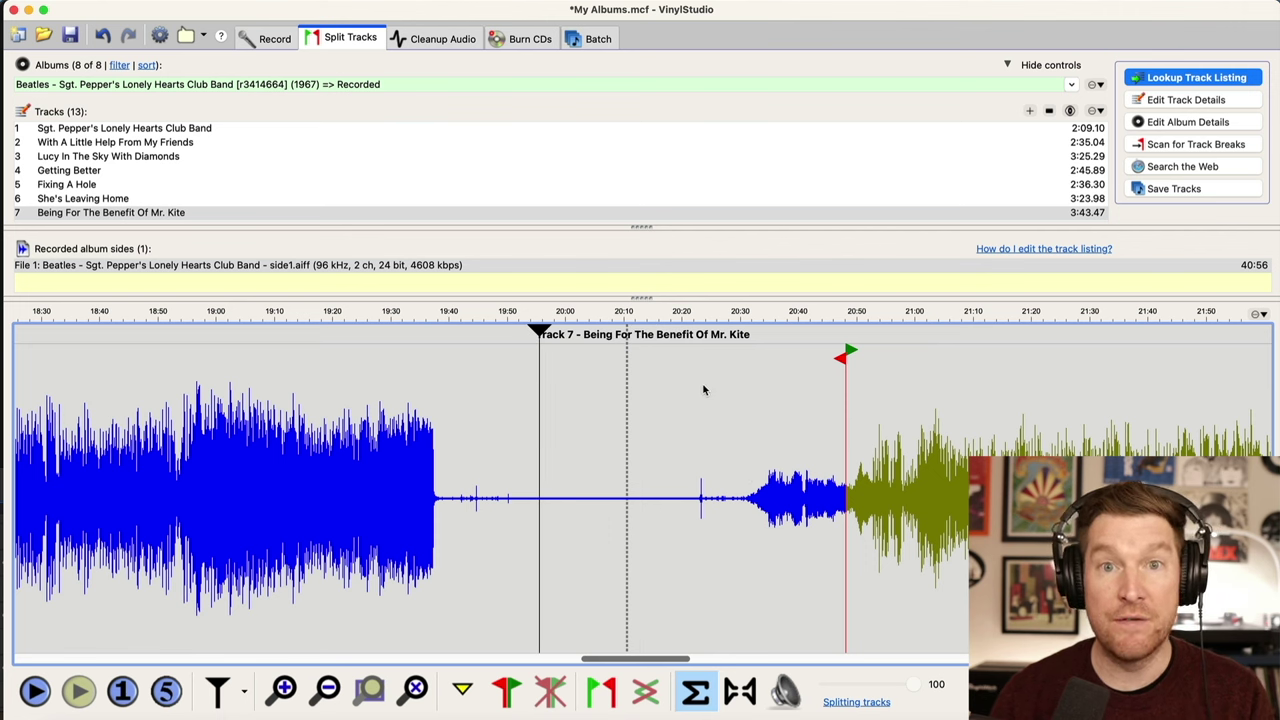
mouse_move(838, 362)
mouse_down()
mouse_move(719, 350)
mouse_move(737, 350)
mouse_move(453, 369)
mouse_up()
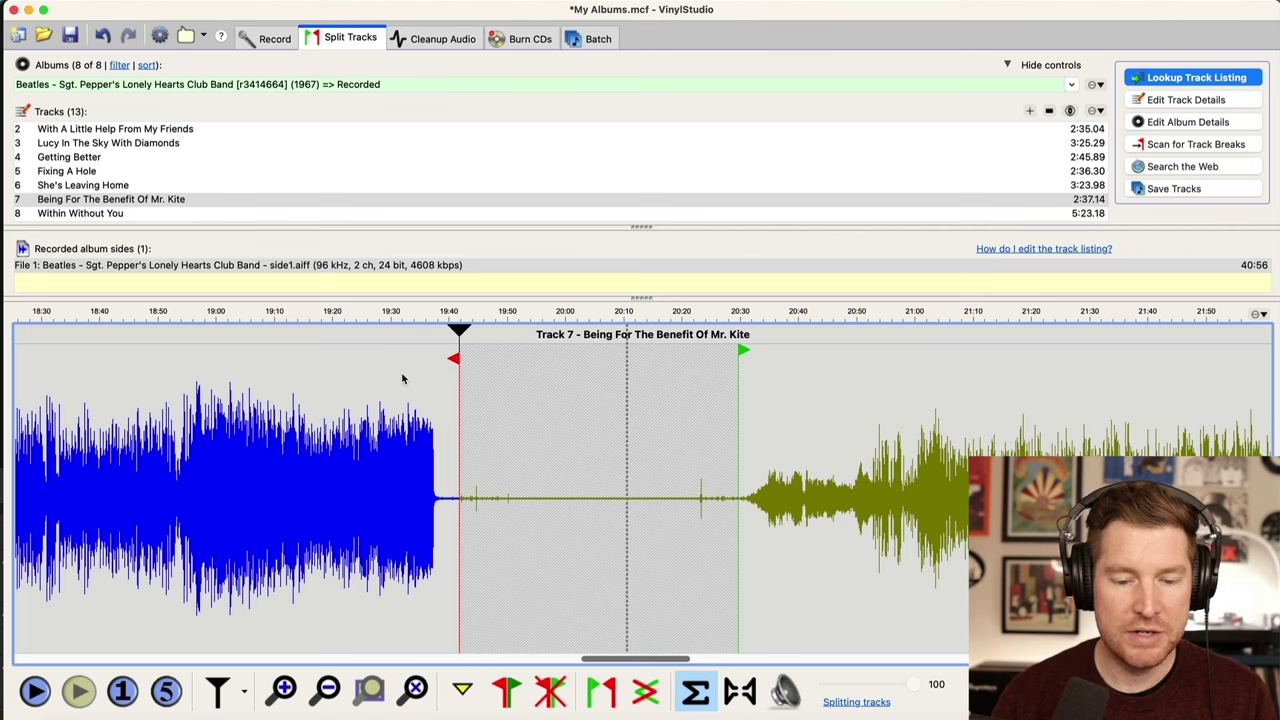
click(411, 377)
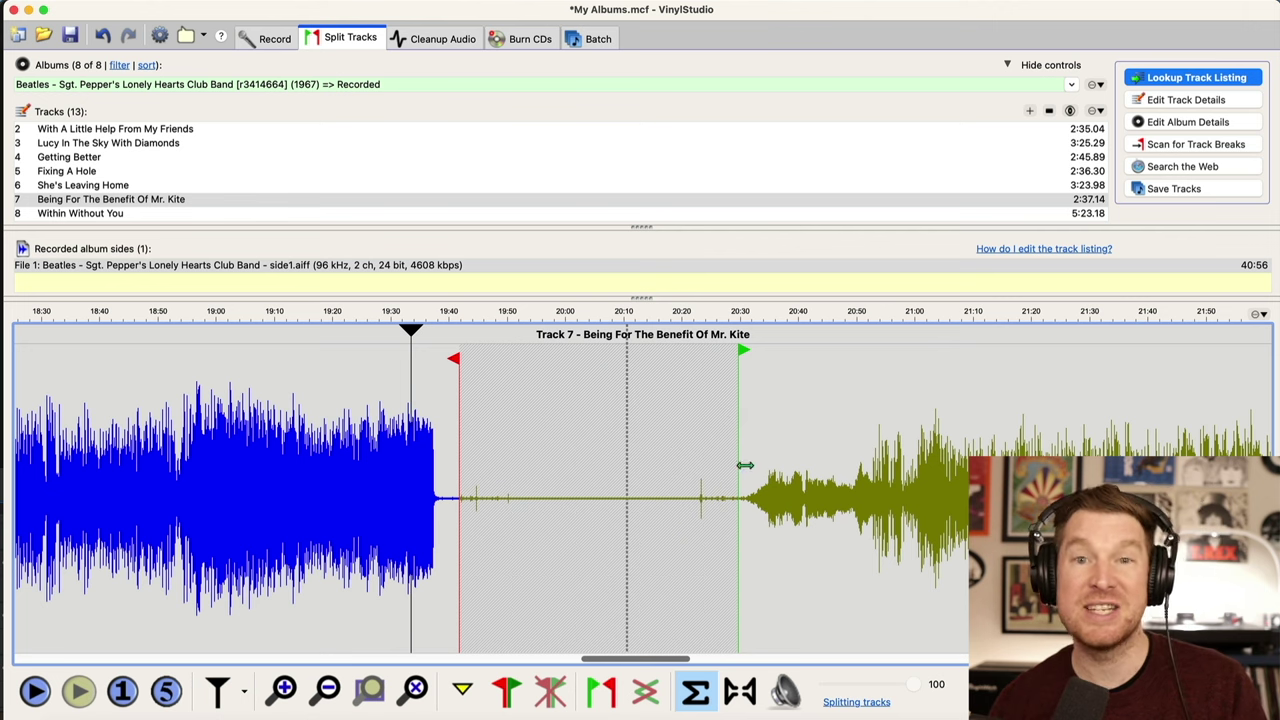
click(736, 411)
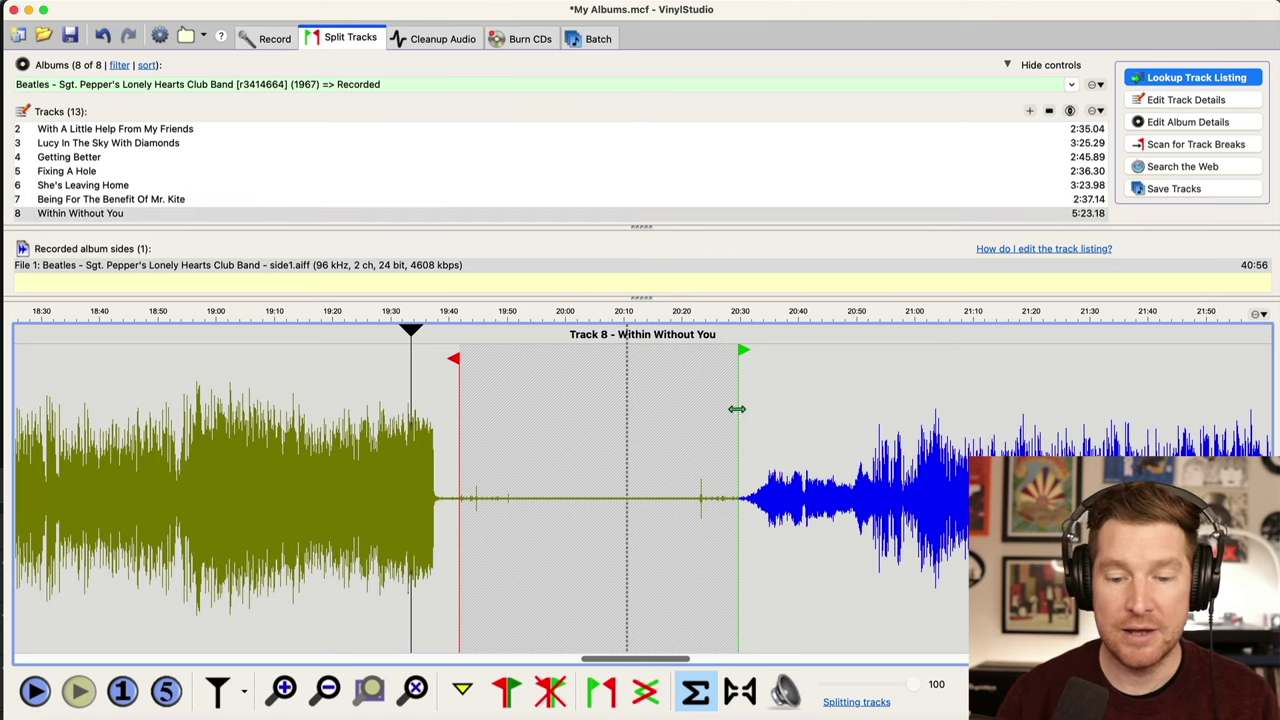
click(433, 392)
key(space)
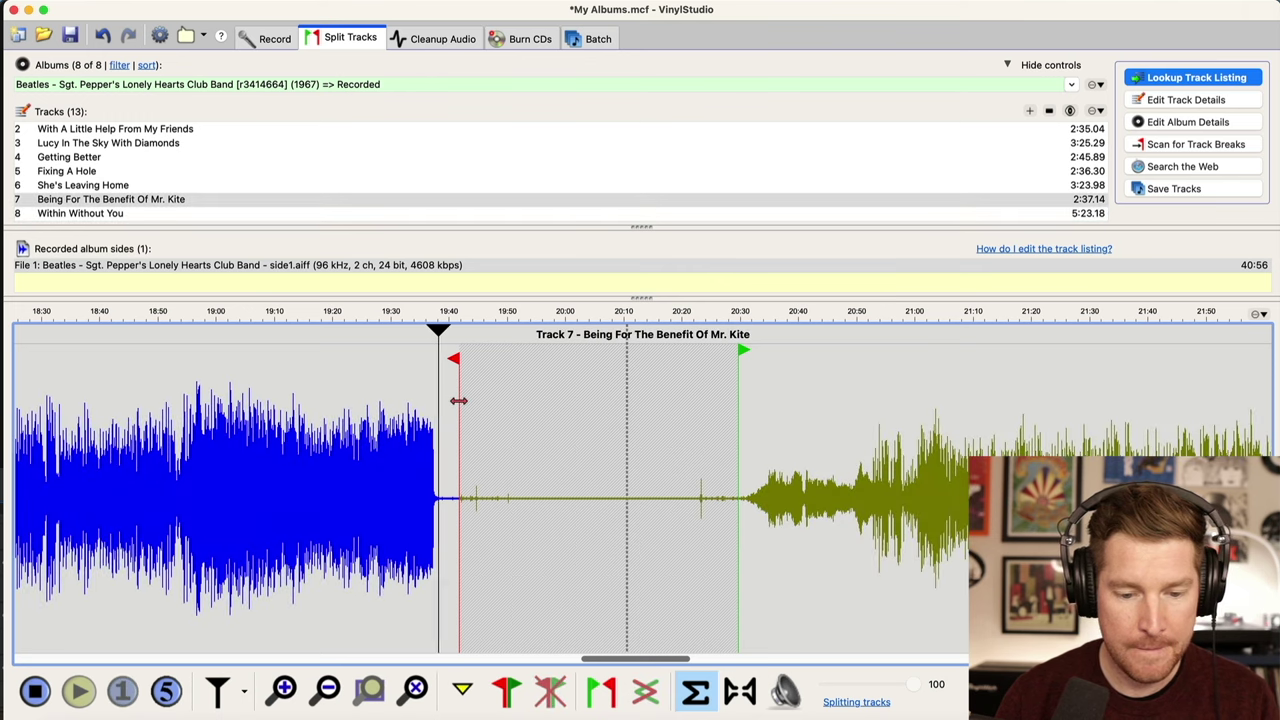
drag(457, 401, 453, 401)
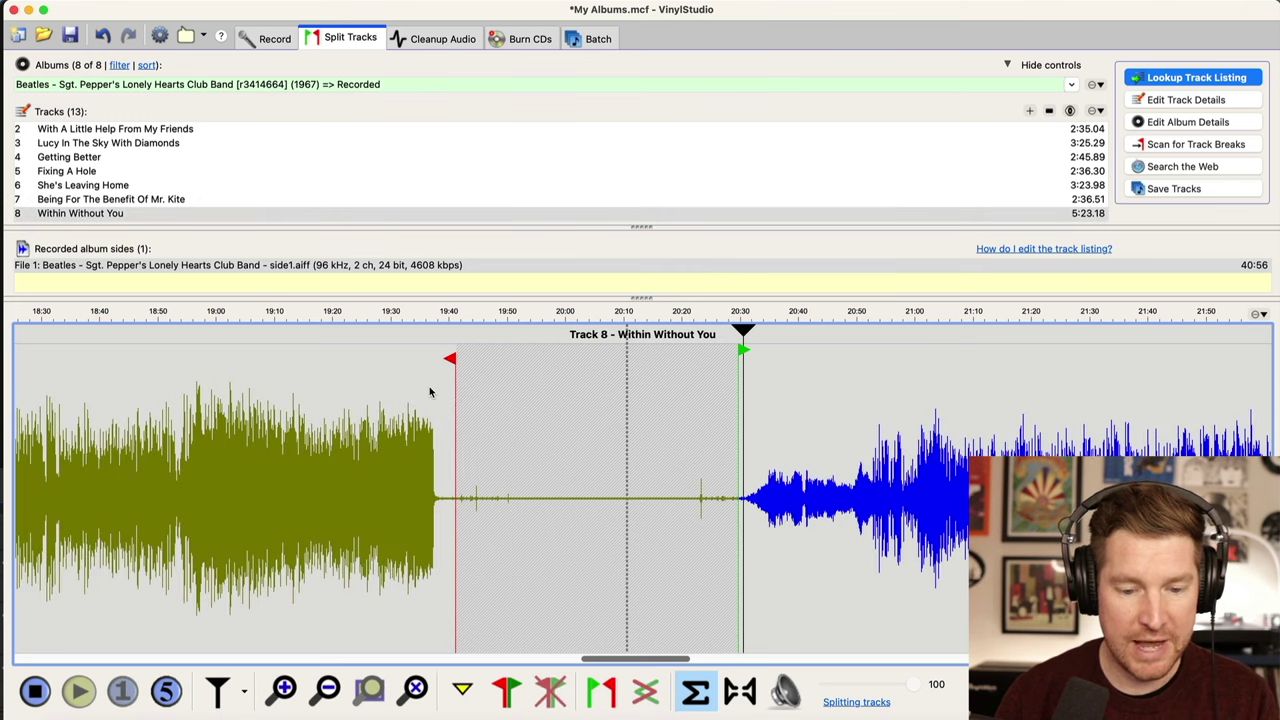
click(430, 392)
key(space)
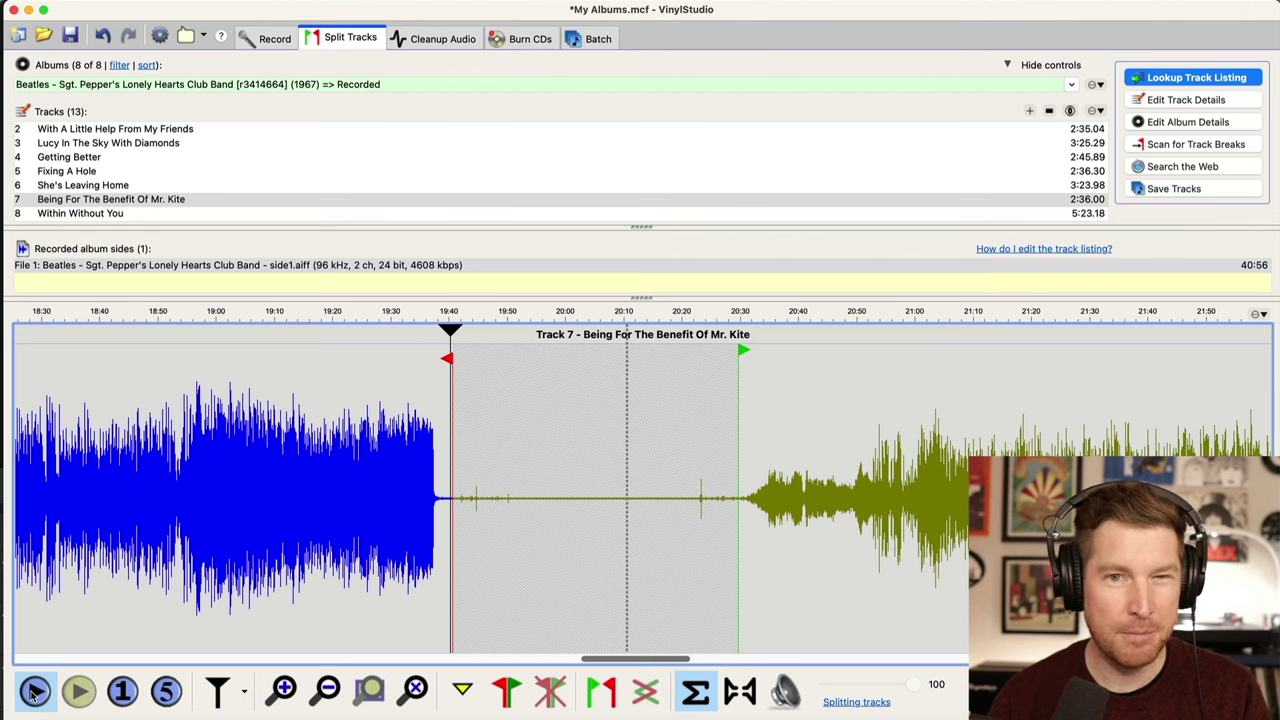
click(430, 382)
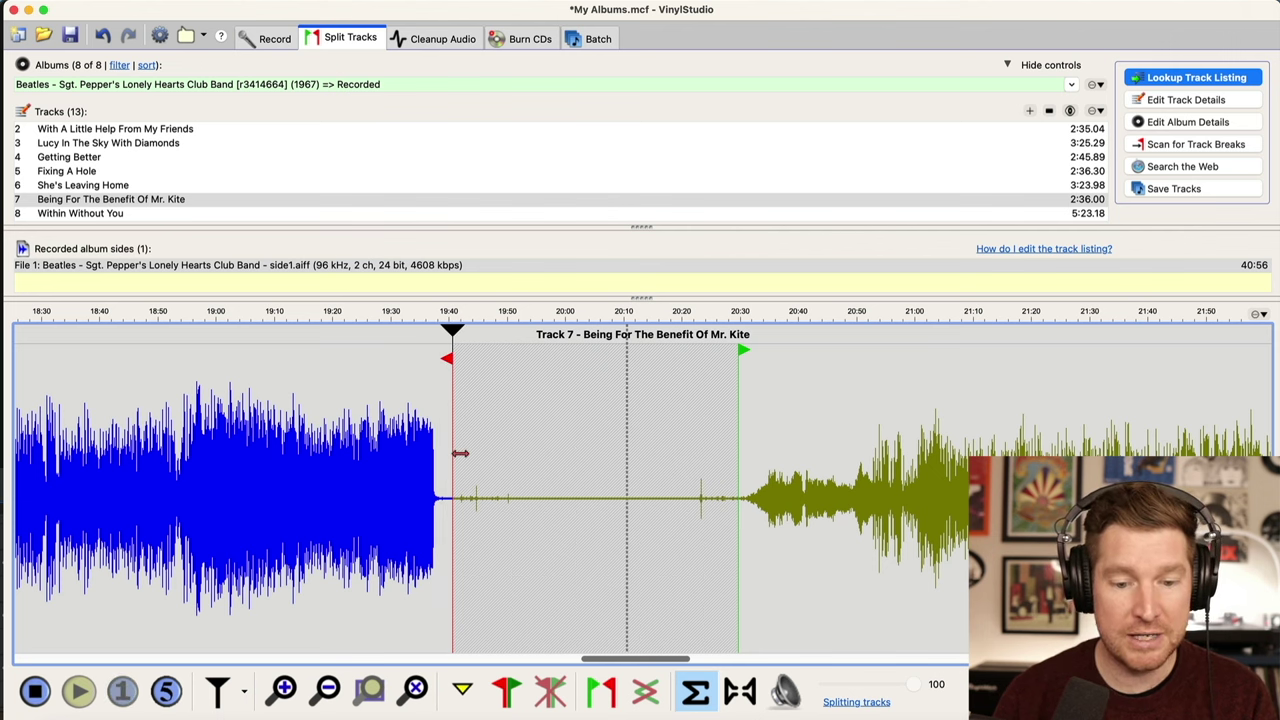
Set Within Without You to 5:05.08 and extend A Day In The Life to the run-out groove at 5:50.30
click(738, 392)
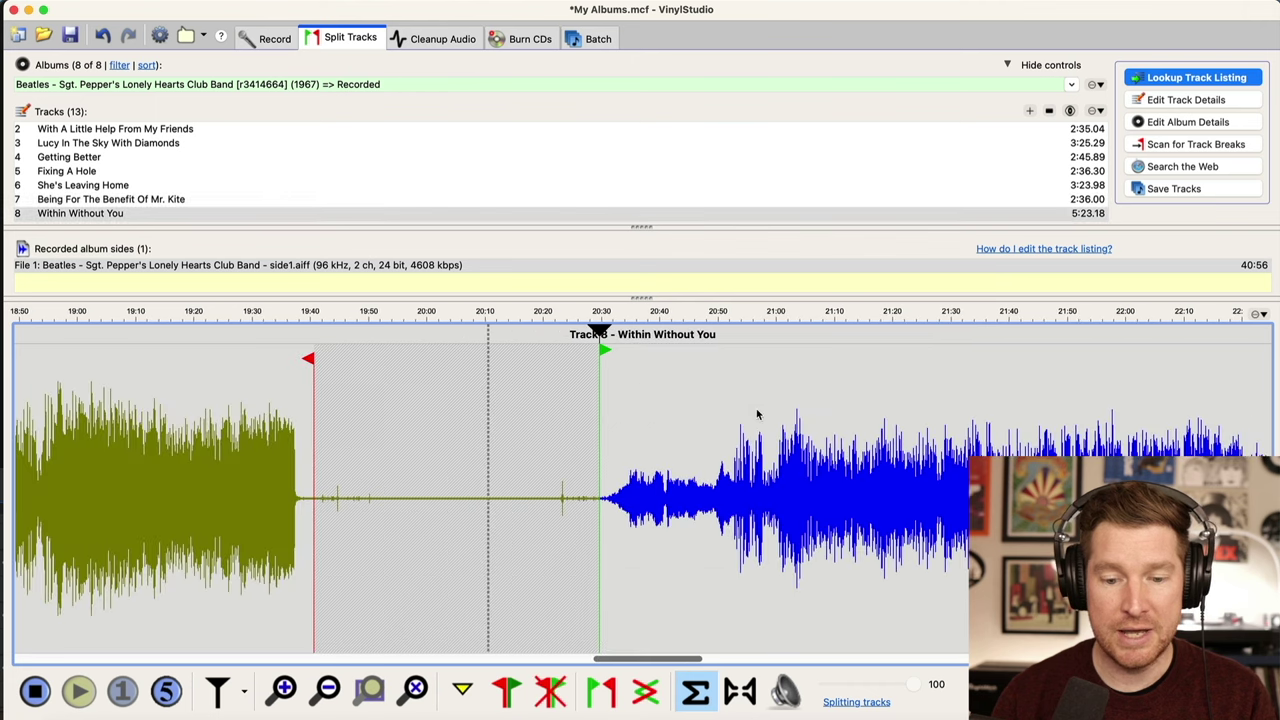
scroll(455, 408, up, 3)
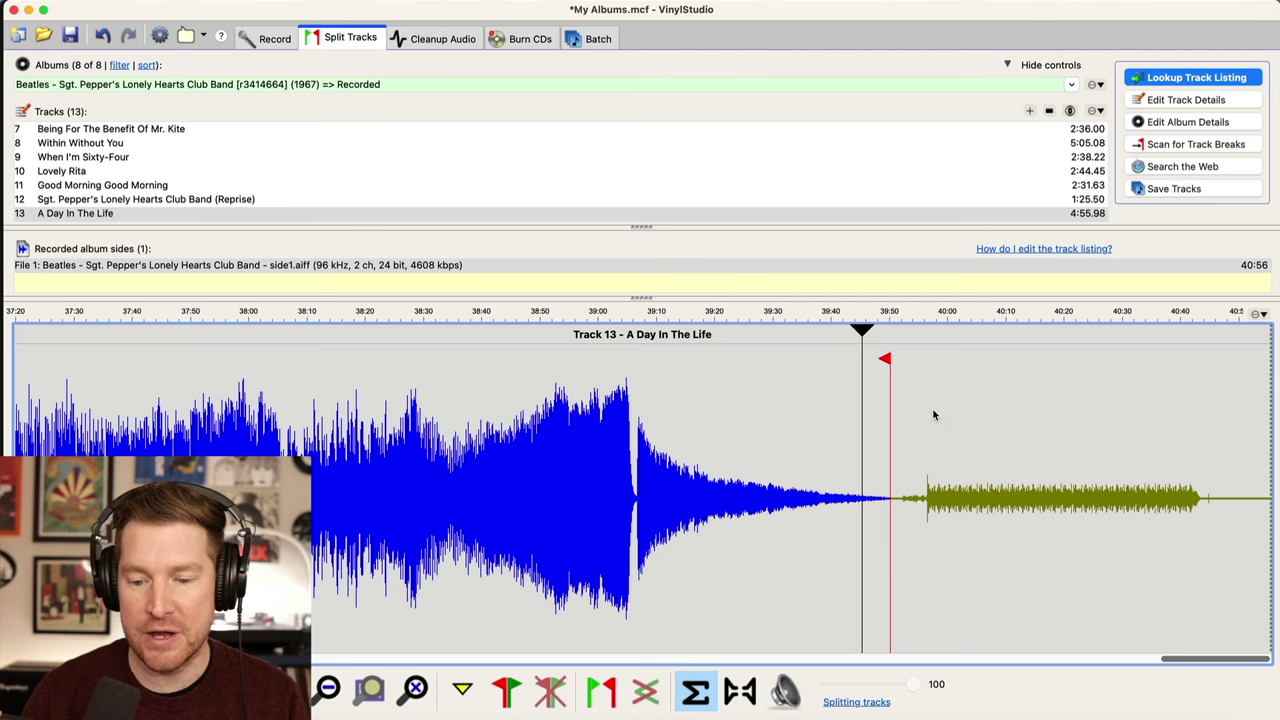
drag(890, 407, 1201, 411)
click(1178, 420)
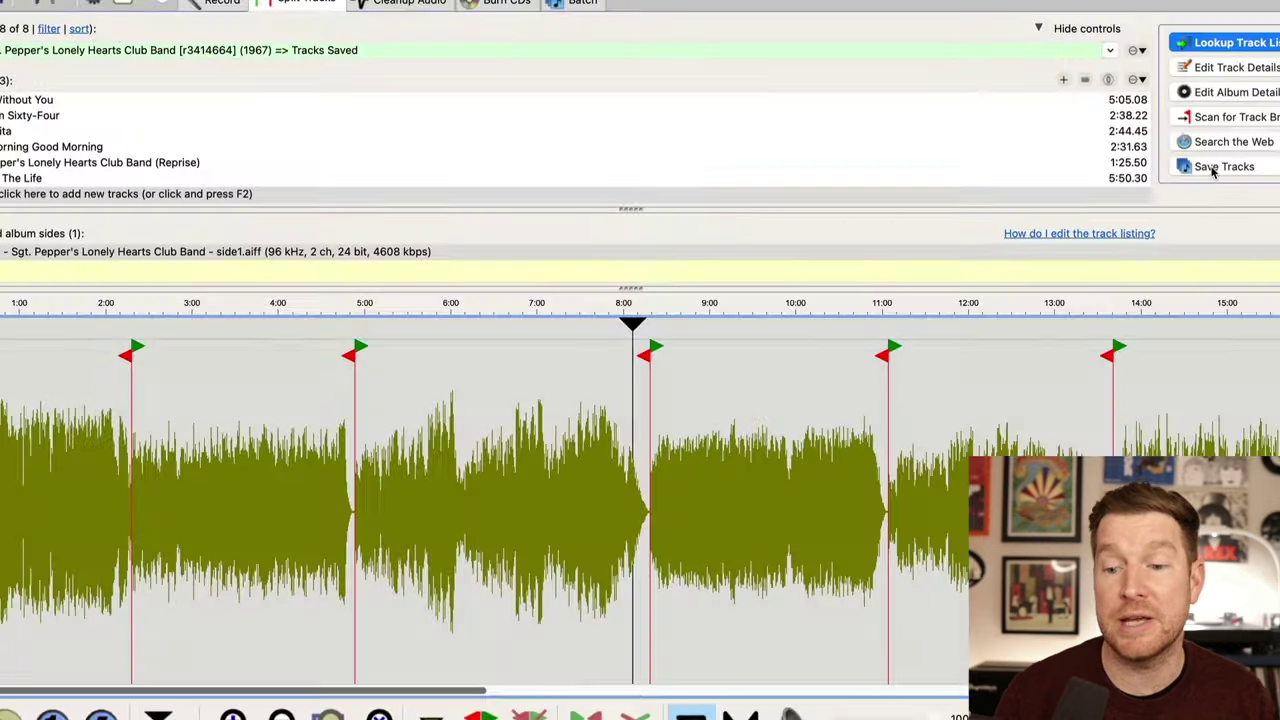
Save all 13 tracks as AIFF files to the album folder and dismiss the completion message
click(1185, 190)
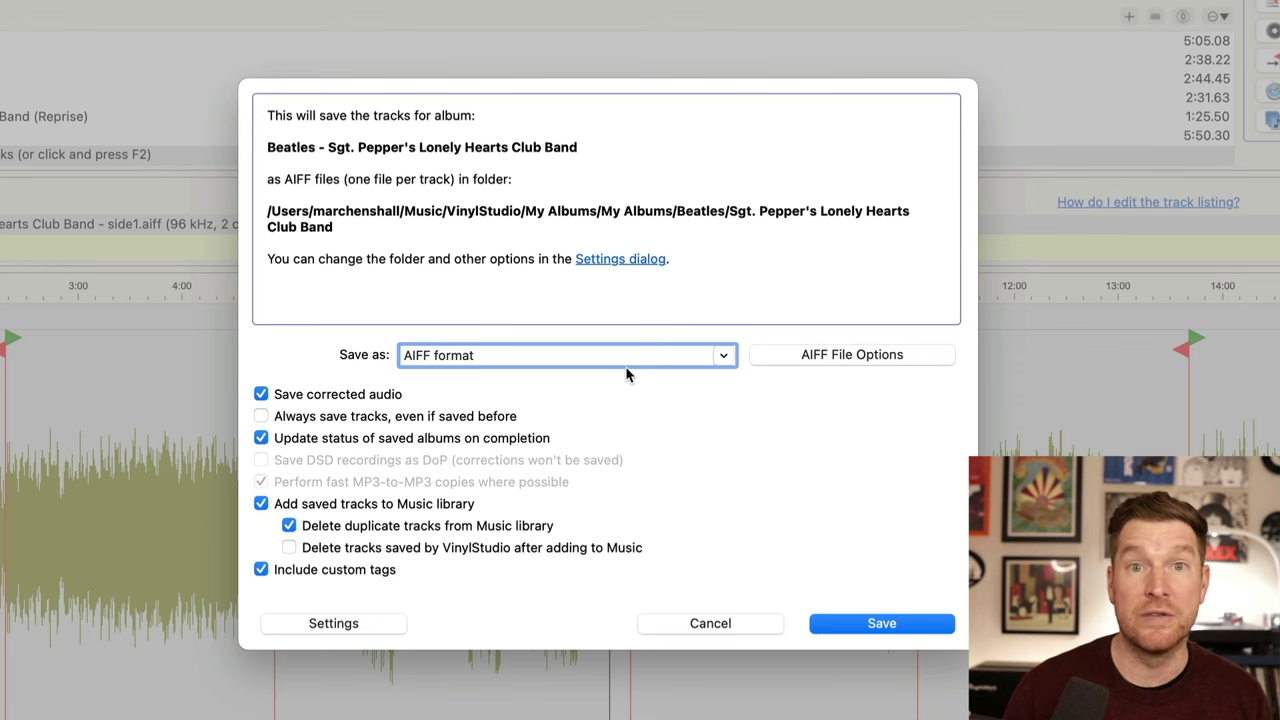
click(728, 357)
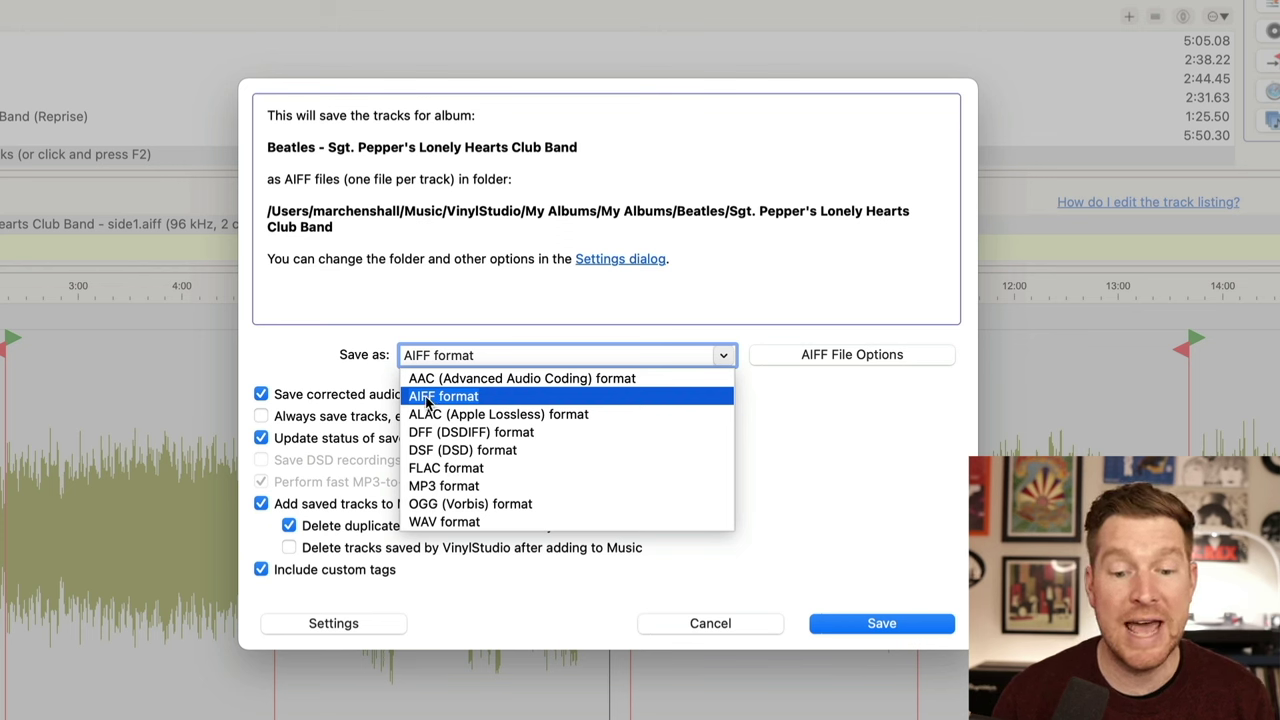
click(428, 397)
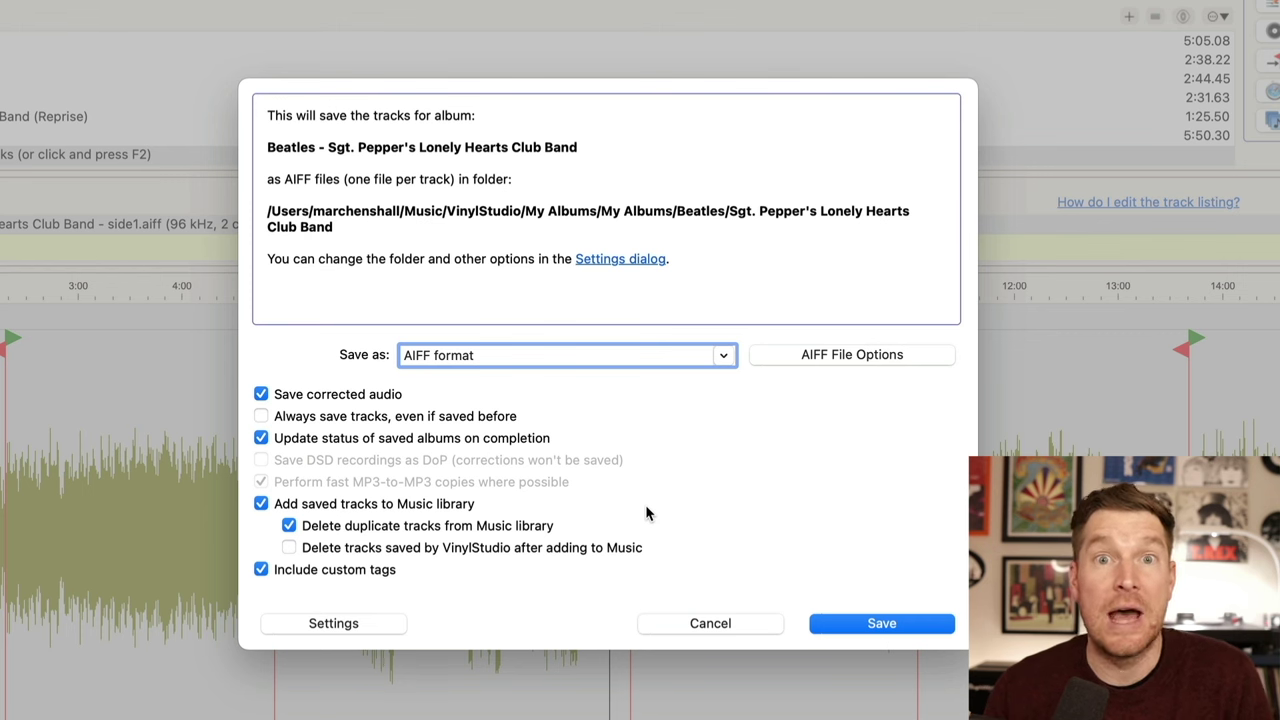
click(868, 627)
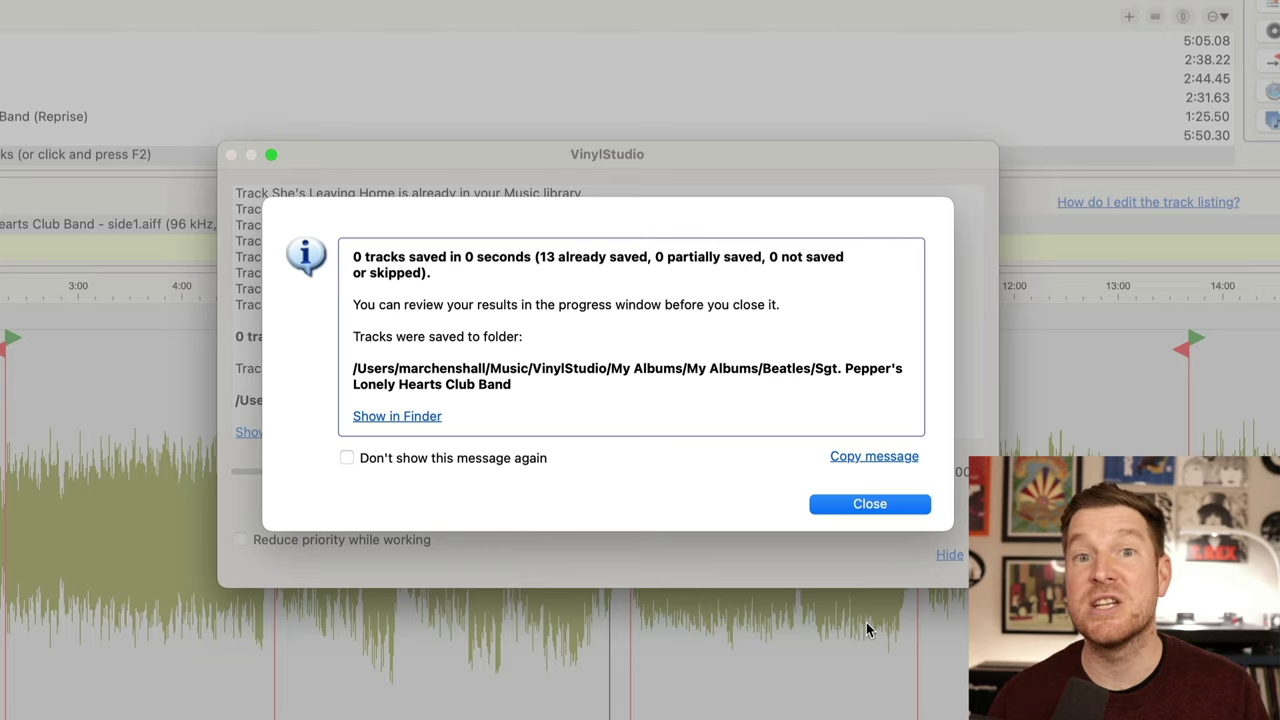
click(864, 502)
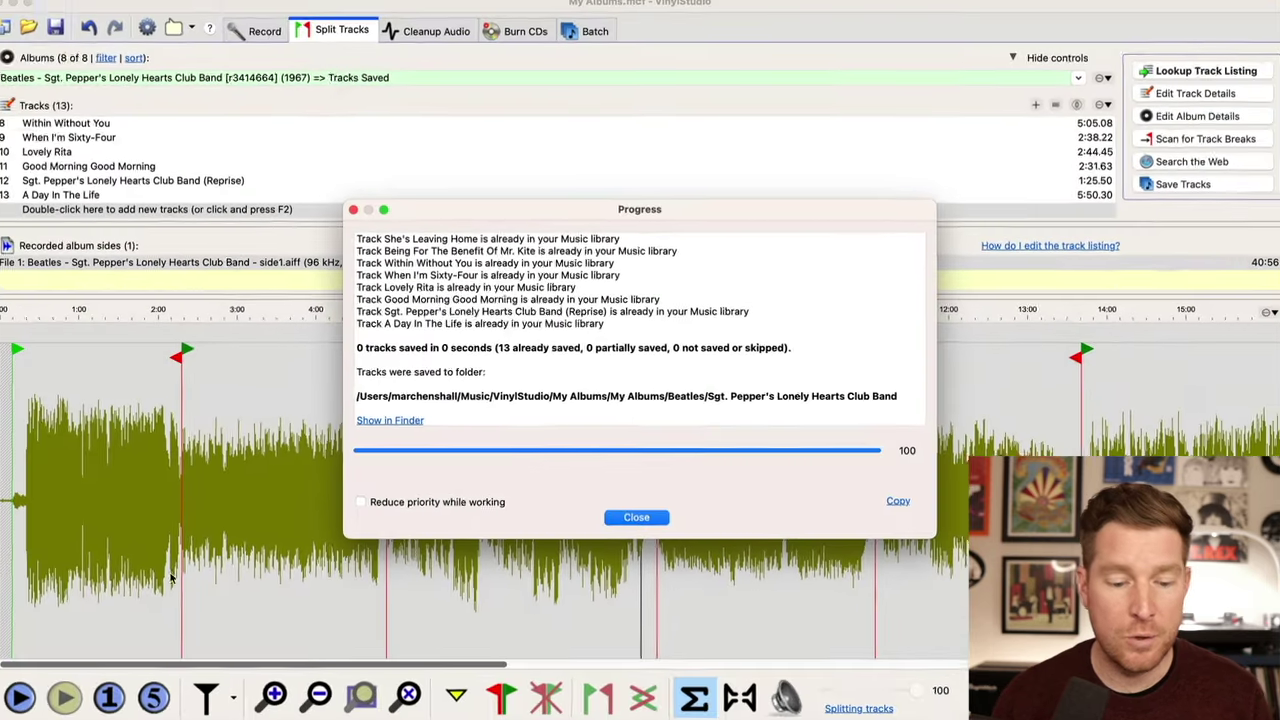
Reveal the saved tracks in Finder and open the Sgt. Pepper's folder showing files 01 through 13
click(61, 717)
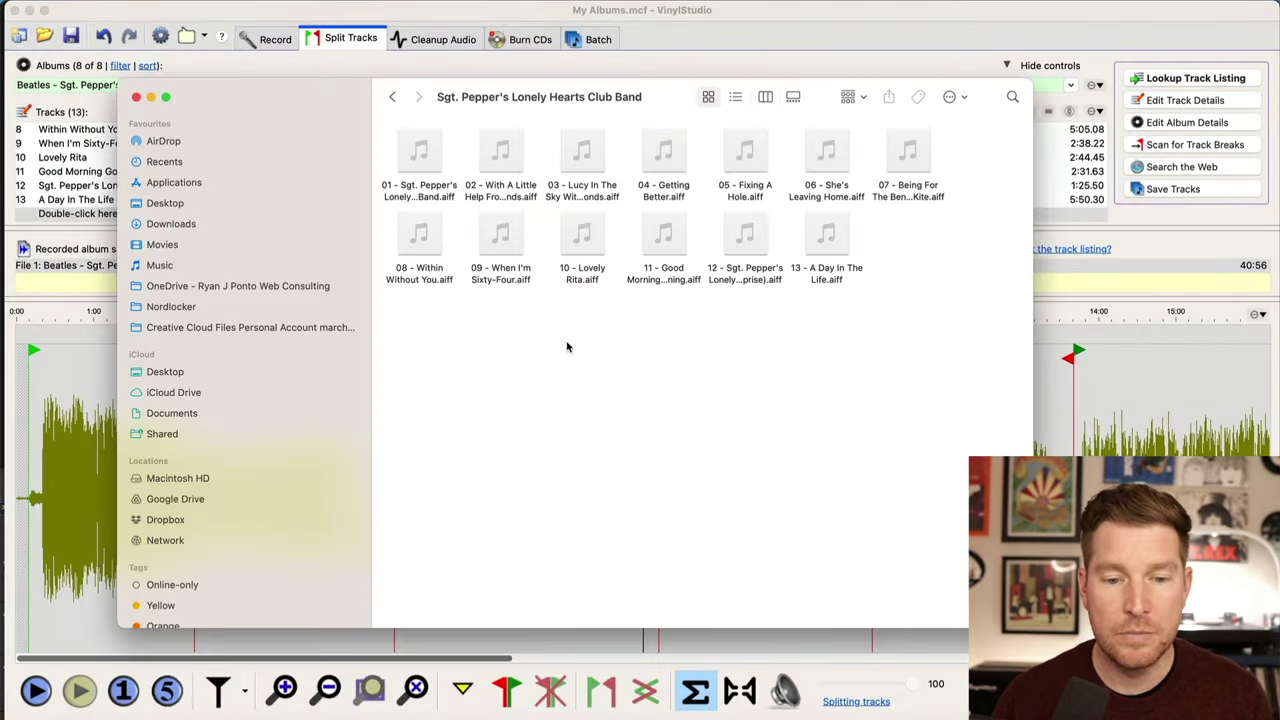
click(392, 98)
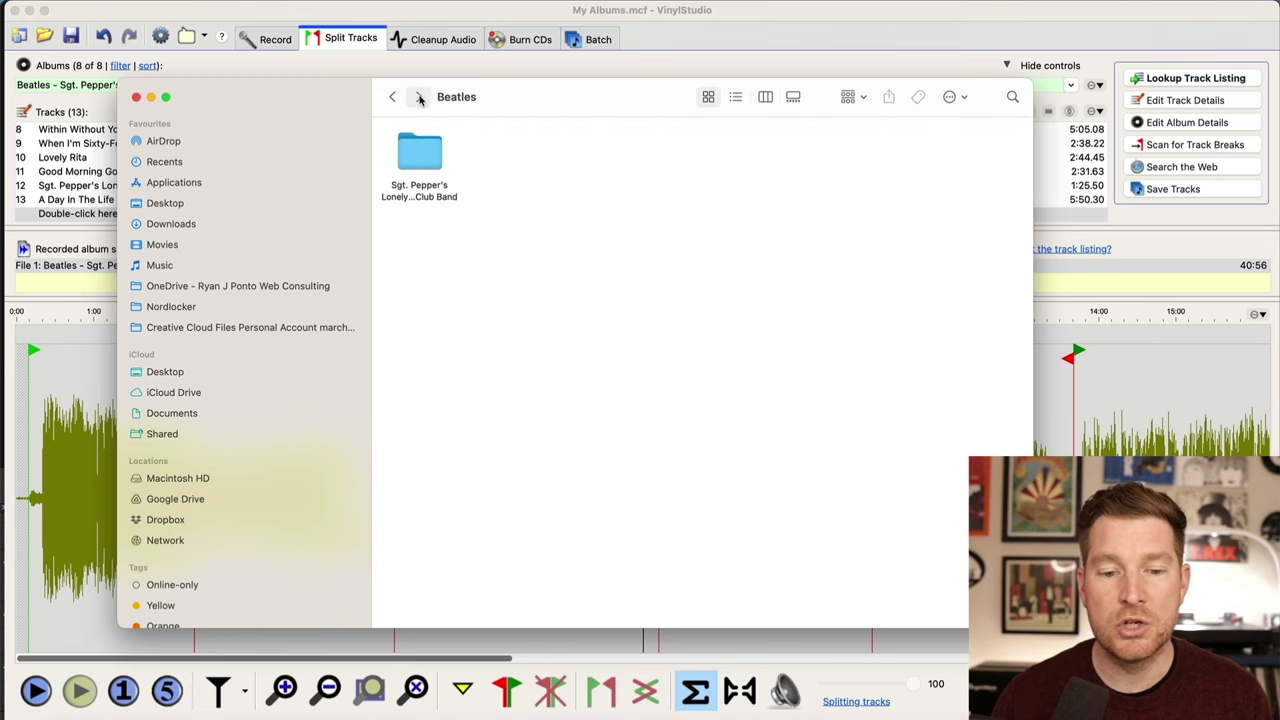
click(392, 98)
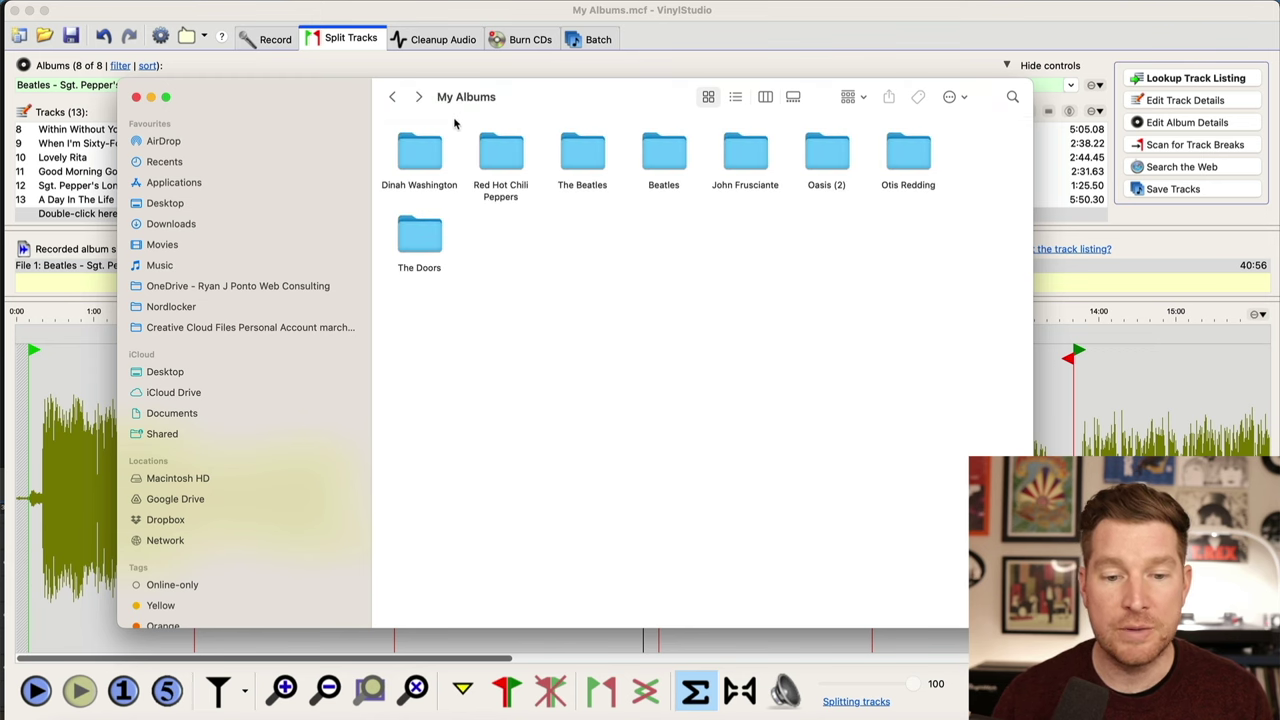
click(418, 100)
double_click(428, 152)
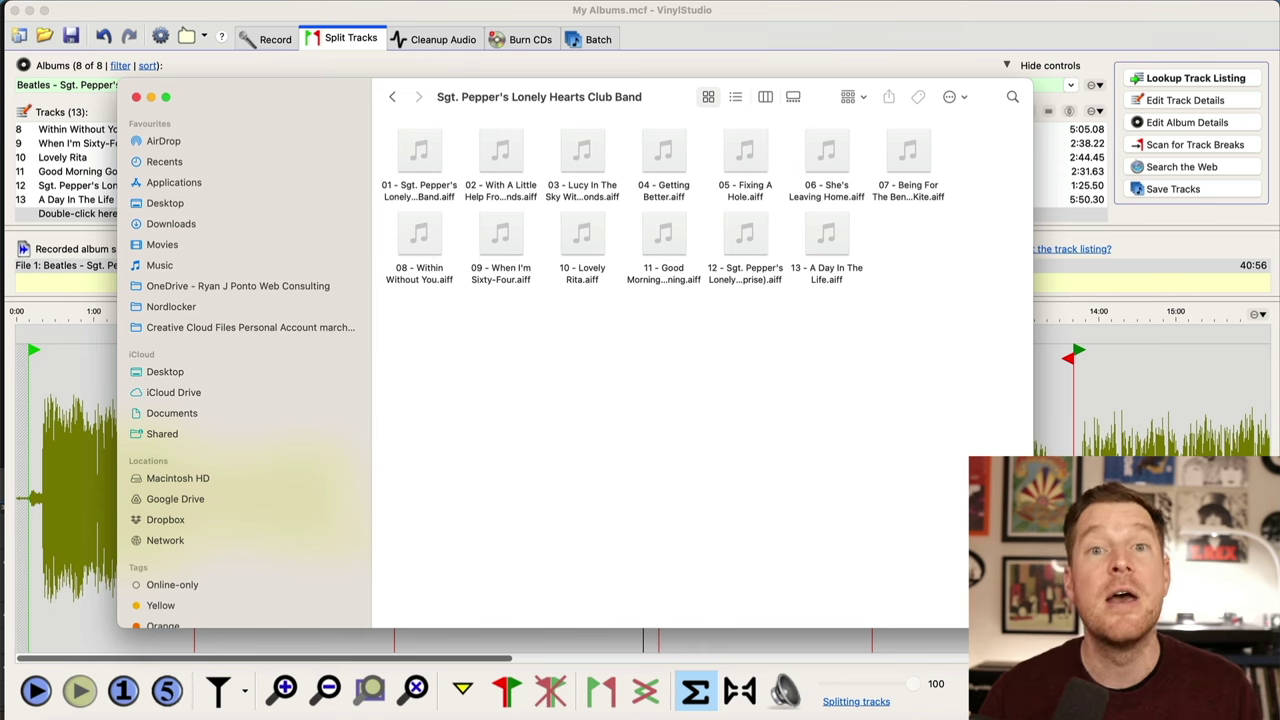
In Apple Music's Recently Added, open the Sgt. Pepper's album and scroll through its 13 songs
key(super+Tab)
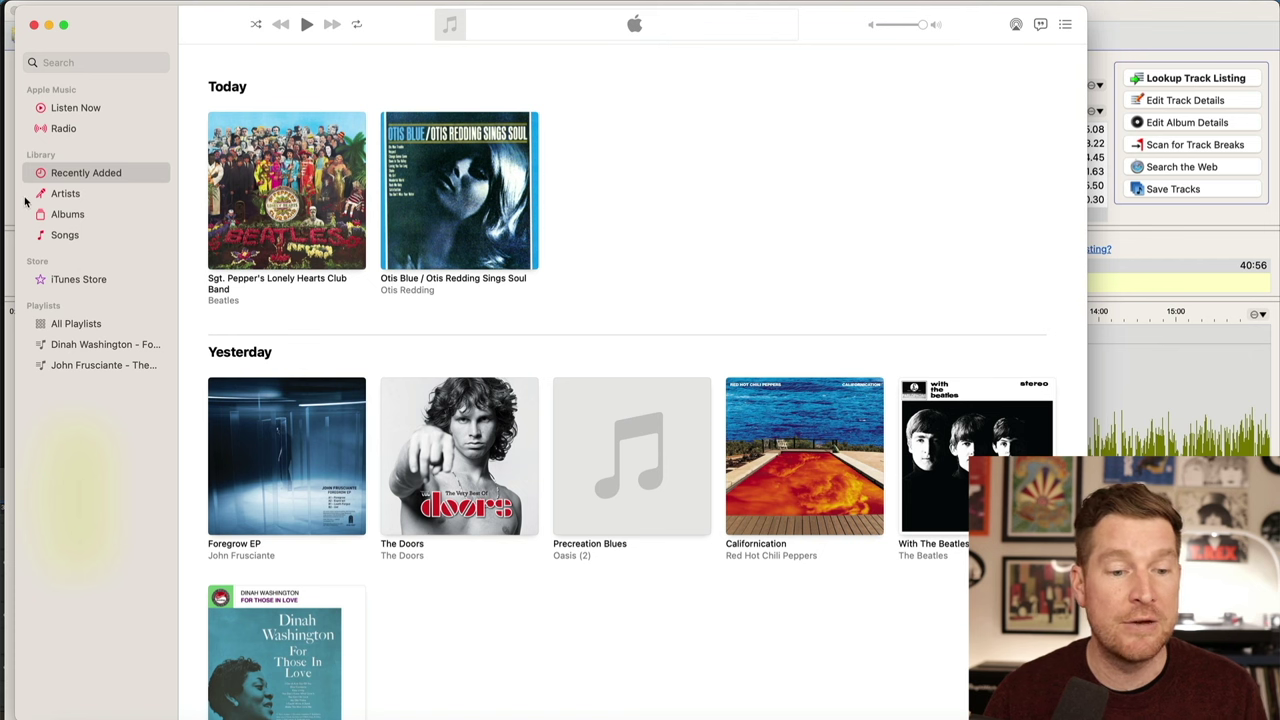
mouse_move(279, 187)
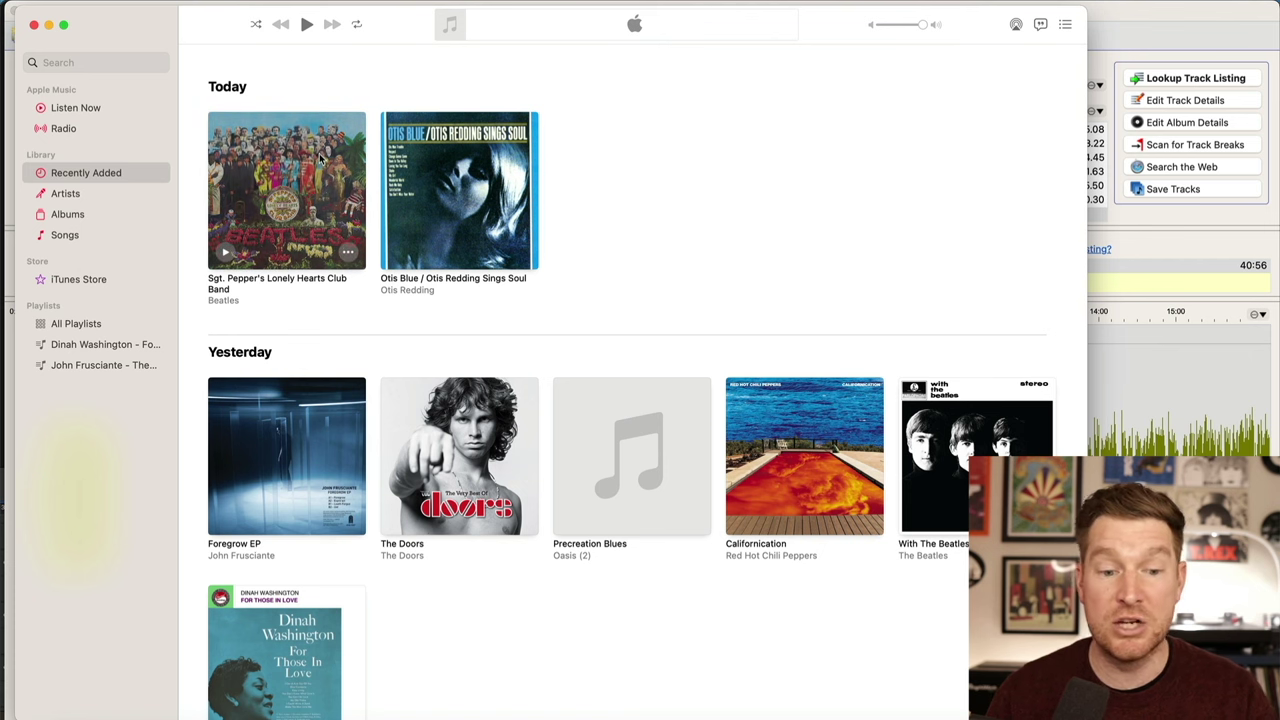
mouse_move(427, 115)
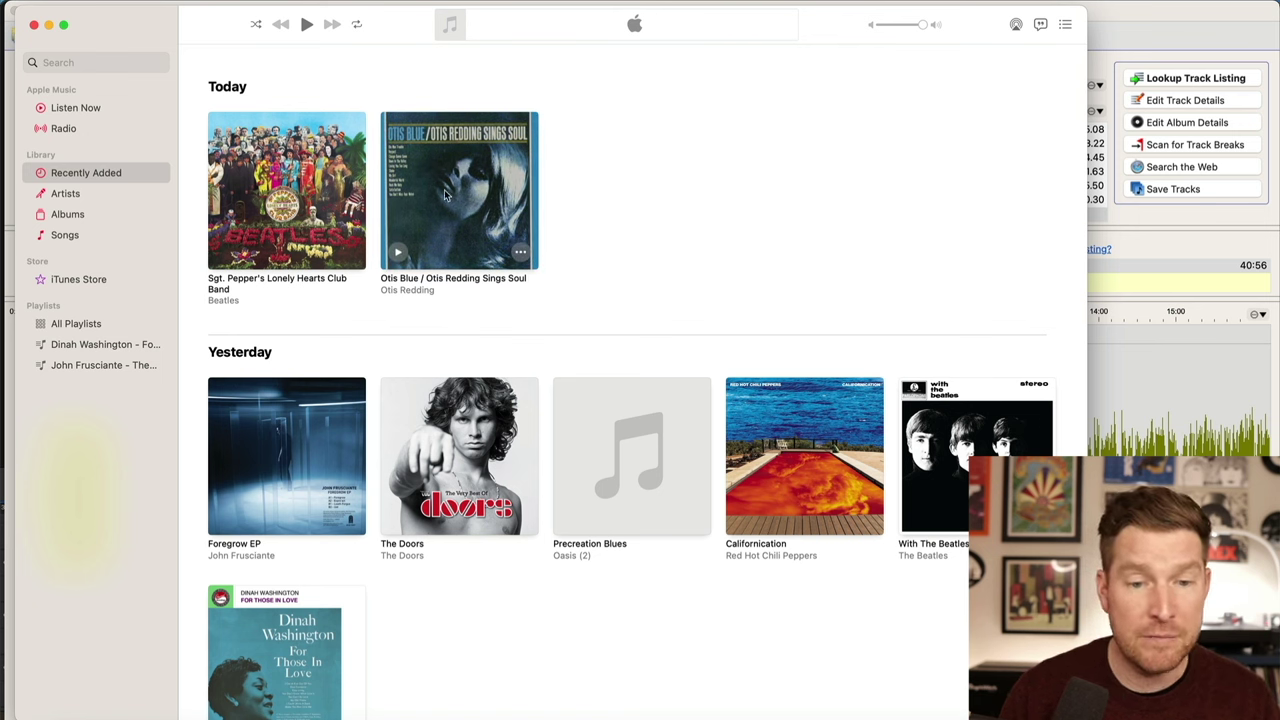
mouse_move(356, 182)
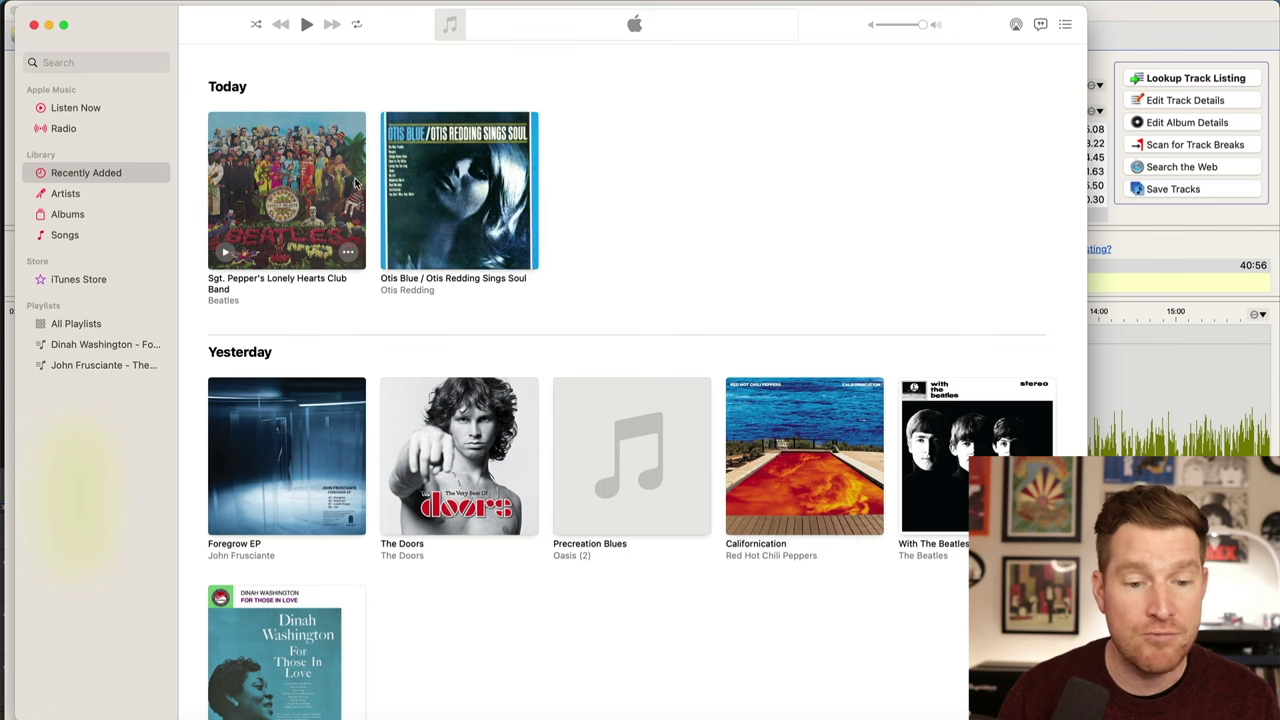
click(270, 150)
scroll(400, 149, down, 3)
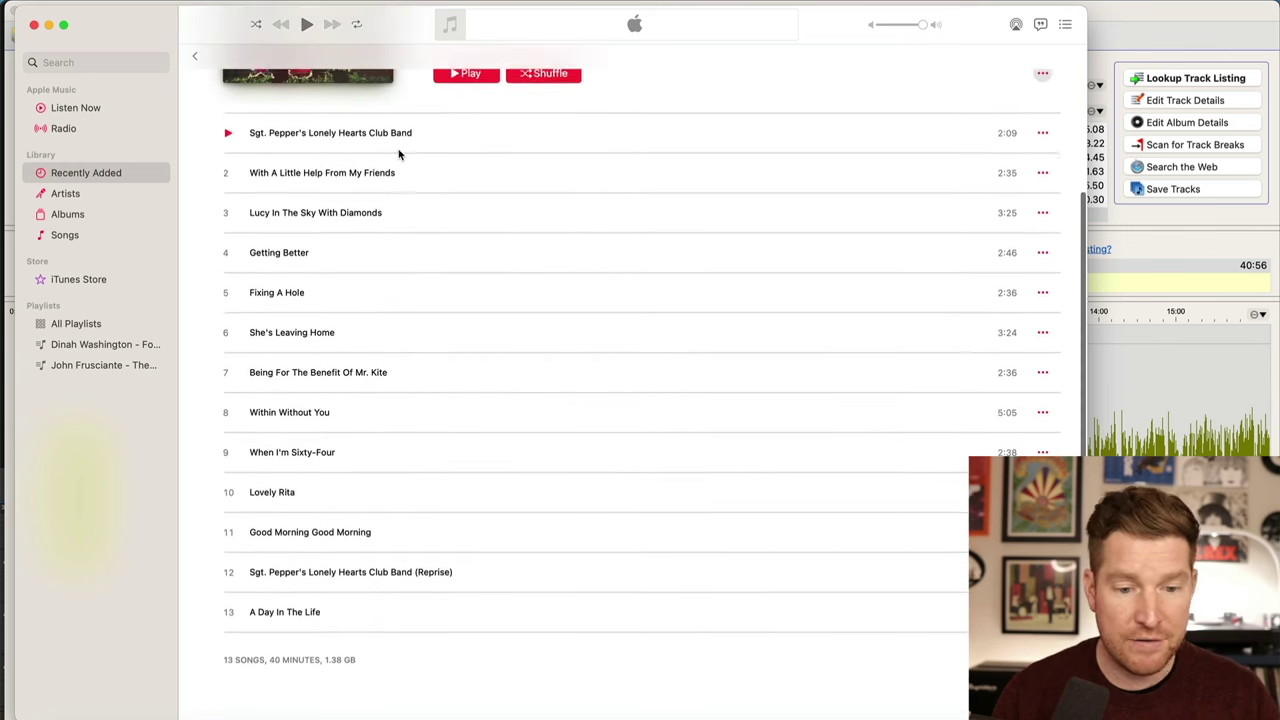
scroll(398, 153, up, 3)
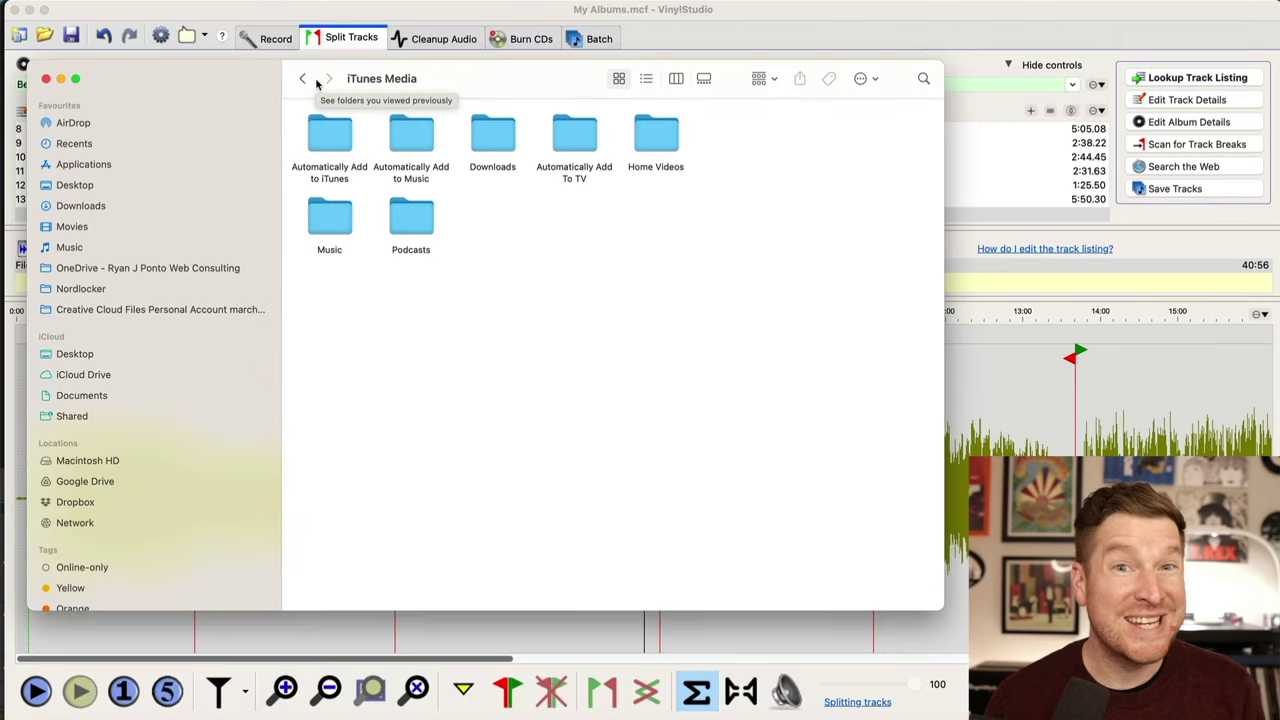
In Finder, go from the iTunes folder into iTunes Media, then into the empty Automatically Add to Music folder
click(303, 78)
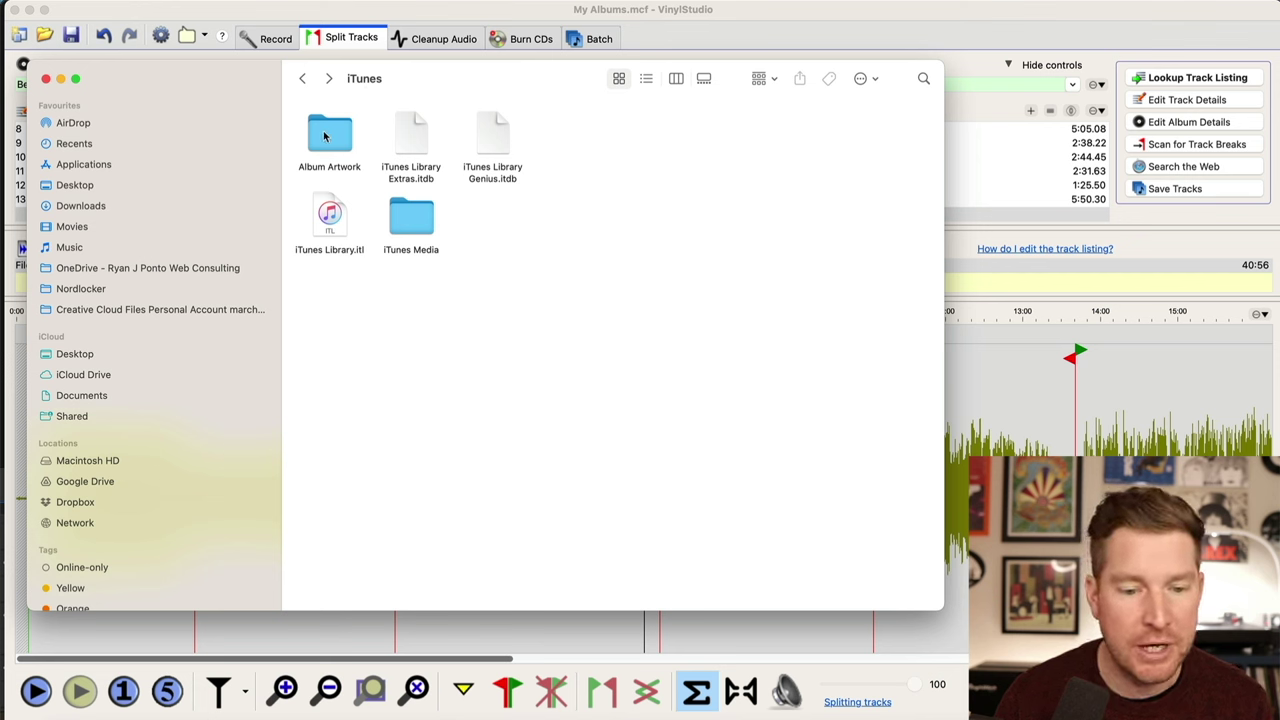
double_click(421, 229)
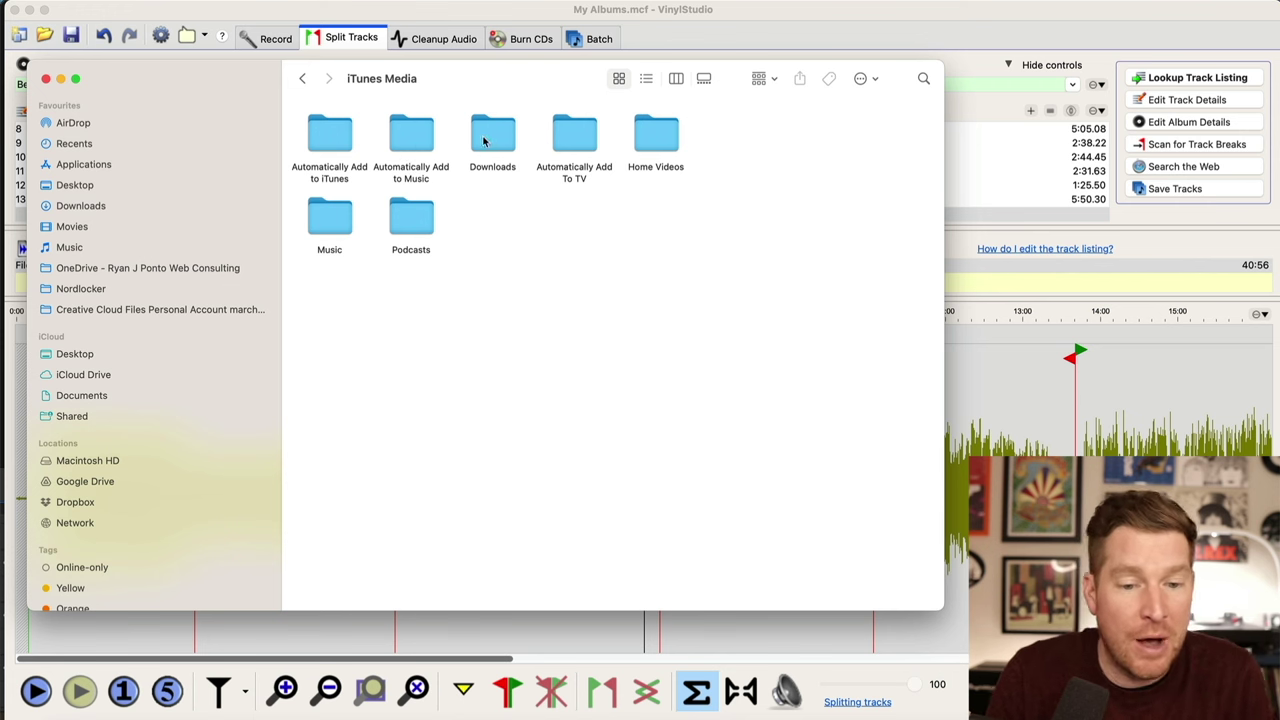
click(422, 142)
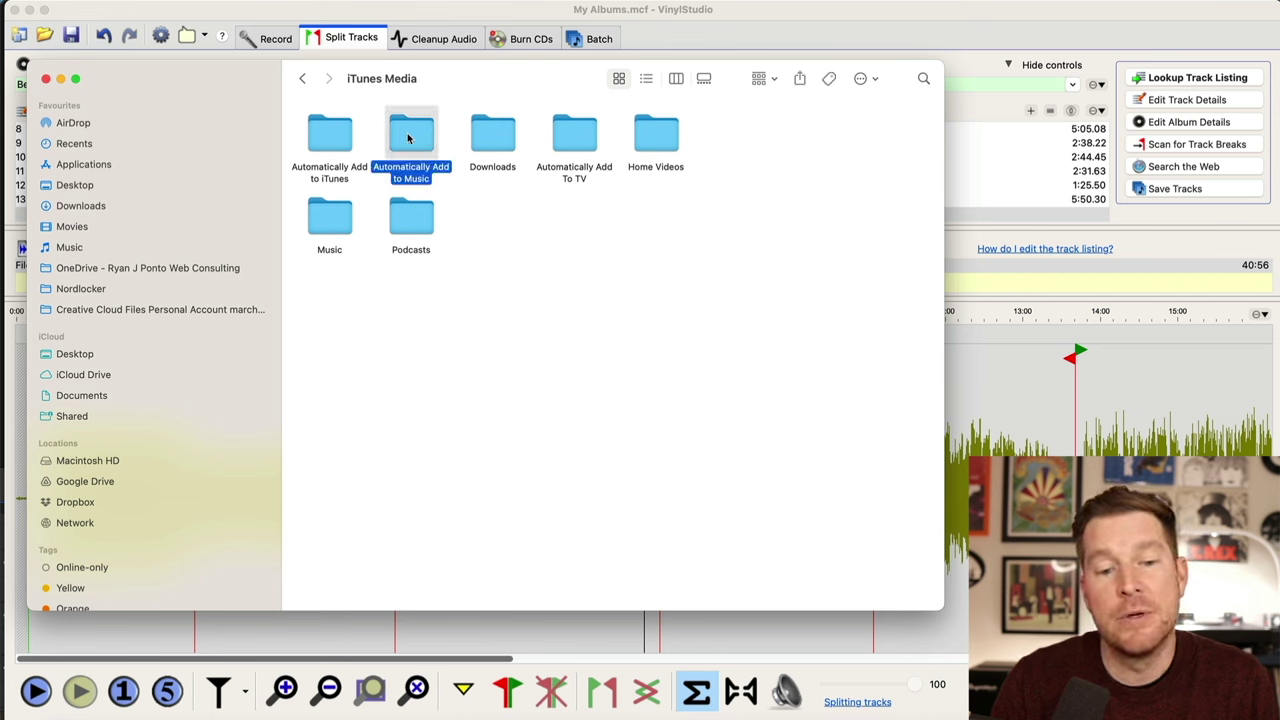
double_click(400, 140)
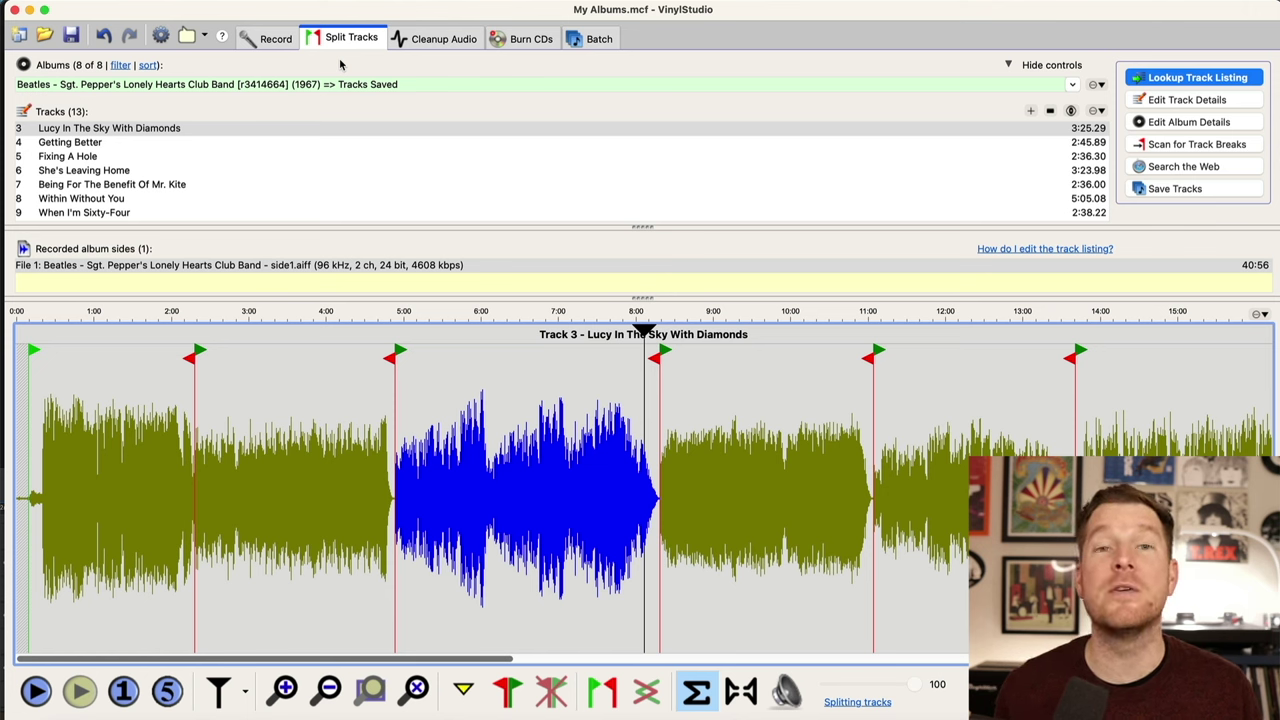
Move through Cleanup Audio to the Burn CDs view showing the 13 Sgt. Pepper's tracks
click(430, 39)
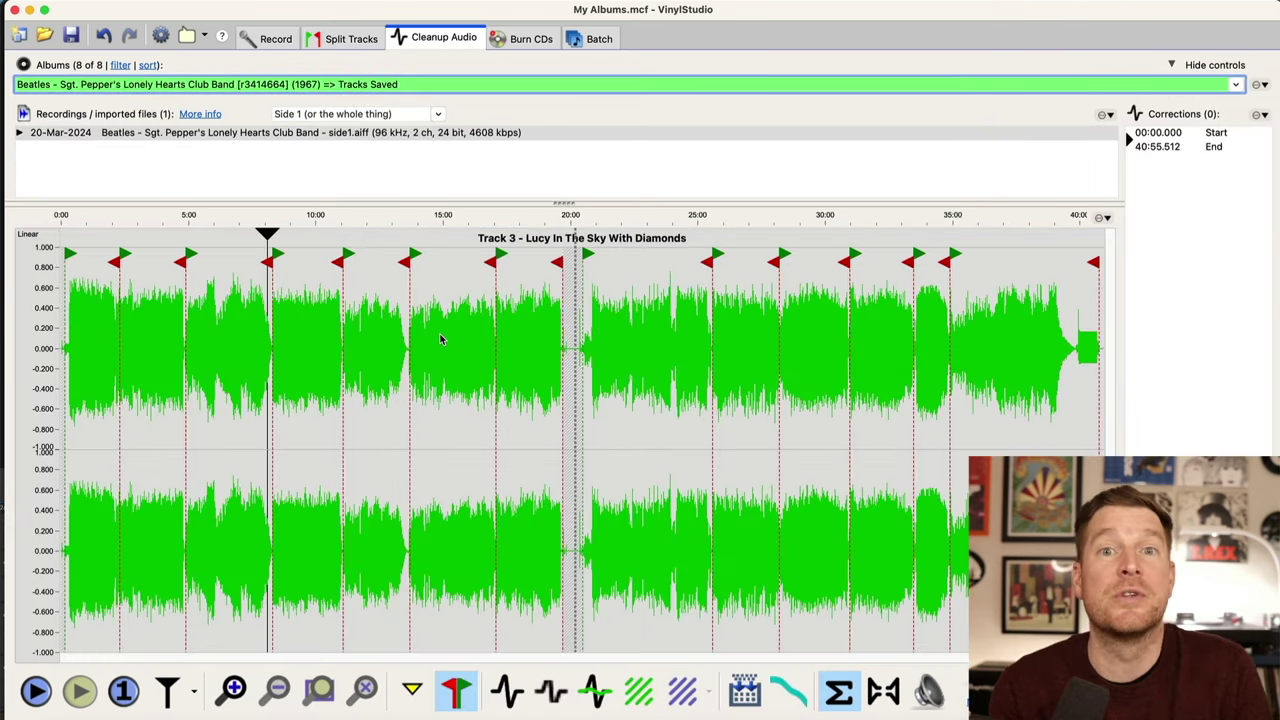
click(505, 37)
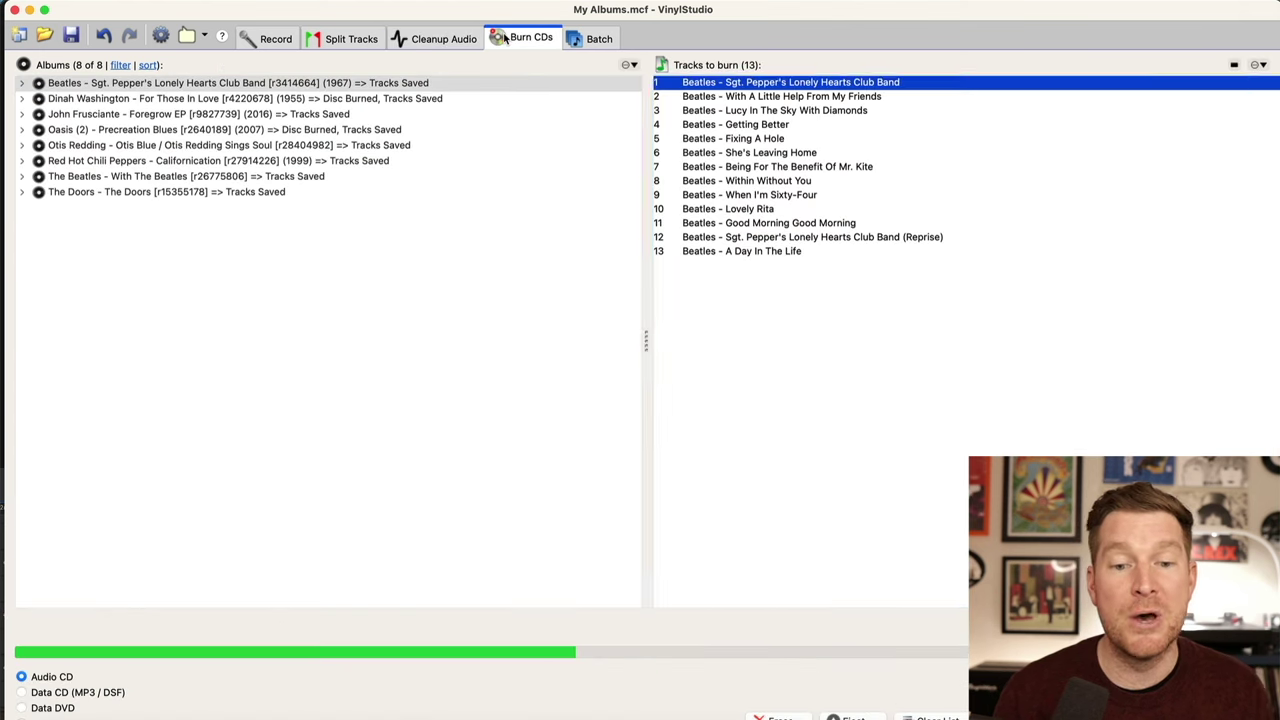